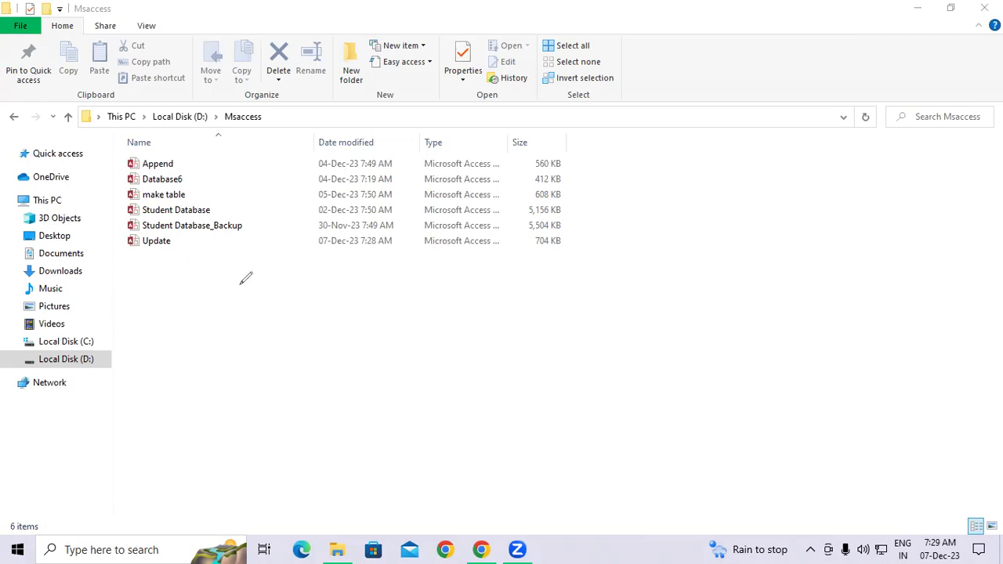
{"action": "mouse_move", "coordinate": [262, 272]}
{"action": "left_mouse_down"}
{"action": "mouse_move", "coordinate": [260, 305]}
{"action": "mouse_move", "coordinate": [258, 287]}
{"action": "mouse_move", "coordinate": [289, 276]}
{"action": "mouse_move", "coordinate": [301, 290]}
{"action": "left_mouse_up"}
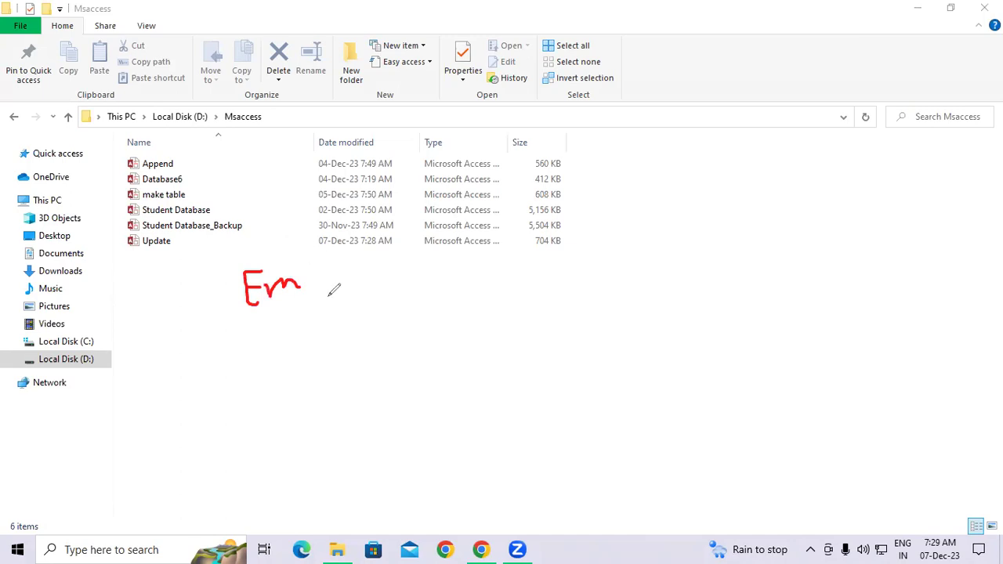
{"action": "mouse_move", "coordinate": [334, 278]}
{"action": "left_mouse_down"}
{"action": "mouse_move", "coordinate": [364, 276]}
{"action": "mouse_move", "coordinate": [356, 286]}
{"action": "left_mouse_up"}
{"action": "mouse_move", "coordinate": [430, 253]}
{"action": "left_mouse_down"}
{"action": "mouse_move", "coordinate": [436, 269]}
{"action": "mouse_move", "coordinate": [484, 258]}
{"action": "left_mouse_up"}
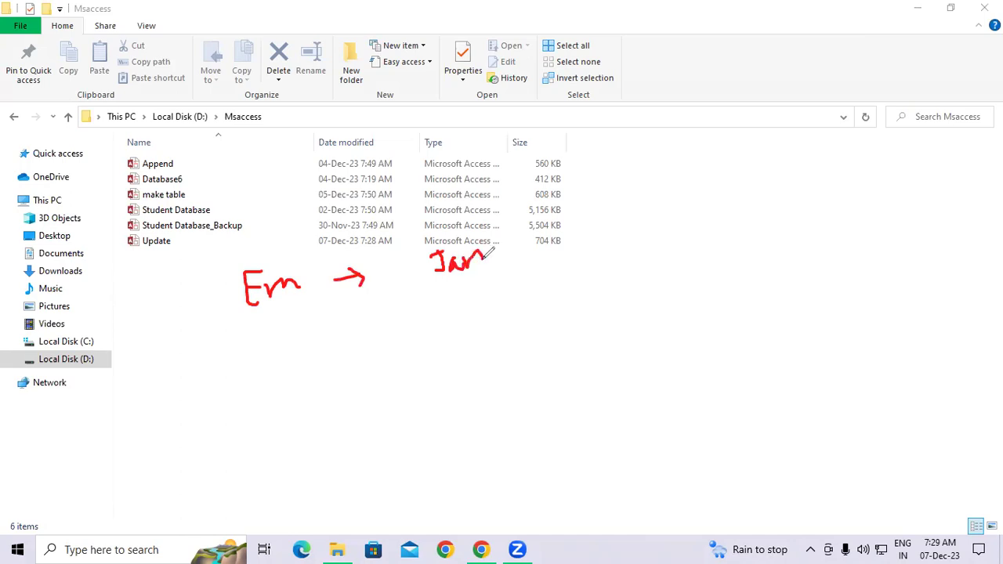
{"action": "mouse_move", "coordinate": [461, 300]}
{"action": "left_mouse_down"}
{"action": "mouse_move", "coordinate": [458, 335]}
{"action": "mouse_move", "coordinate": [467, 298]}
{"action": "mouse_move", "coordinate": [490, 315]}
{"action": "mouse_move", "coordinate": [508, 307]}
{"action": "mouse_move", "coordinate": [493, 329]}
{"action": "left_mouse_up"}
{"action": "left_click_drag", "start_coordinate": [470, 362], "coordinate": [492, 352]}
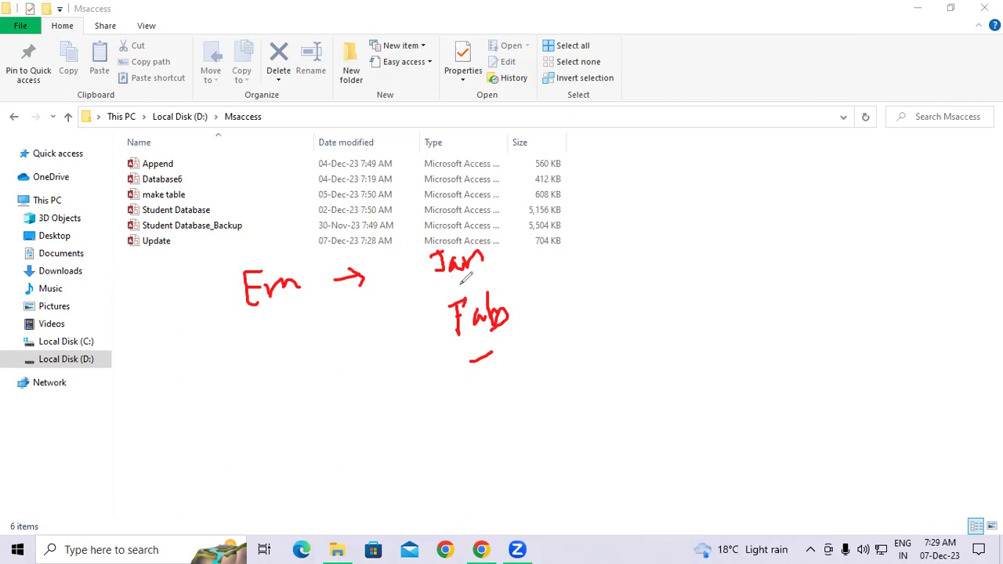
{"action": "mouse_move", "coordinate": [229, 371]}
{"action": "left_mouse_down"}
{"action": "mouse_move", "coordinate": [249, 359]}
{"action": "mouse_move", "coordinate": [267, 374]}
{"action": "mouse_move", "coordinate": [331, 340]}
{"action": "mouse_move", "coordinate": [362, 342]}
{"action": "left_mouse_up"}
{"action": "left_click", "coordinate": [263, 353]}
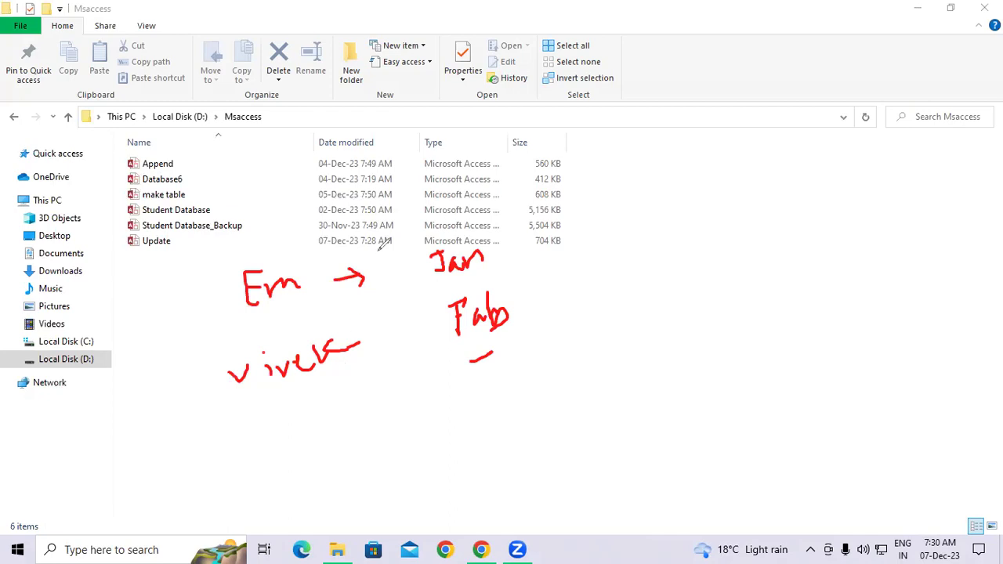
{"action": "mouse_move", "coordinate": [658, 218]}
{"action": "left_mouse_down"}
{"action": "mouse_move", "coordinate": [644, 256]}
{"action": "mouse_move", "coordinate": [659, 259]}
{"action": "left_mouse_up"}
{"action": "mouse_move", "coordinate": [668, 229]}
{"action": "left_mouse_down"}
{"action": "mouse_move", "coordinate": [666, 242]}
{"action": "mouse_move", "coordinate": [722, 226]}
{"action": "mouse_move", "coordinate": [726, 235]}
{"action": "mouse_move", "coordinate": [710, 246]}
{"action": "left_mouse_up"}
{"action": "left_click_drag", "start_coordinate": [662, 269], "coordinate": [724, 248]}
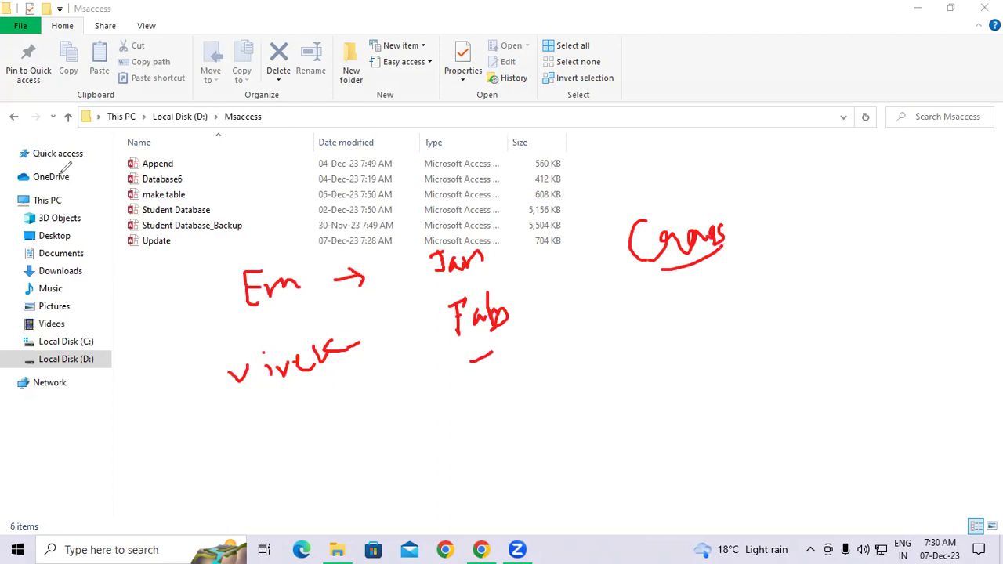
{"action": "key", "text": "Escape"}
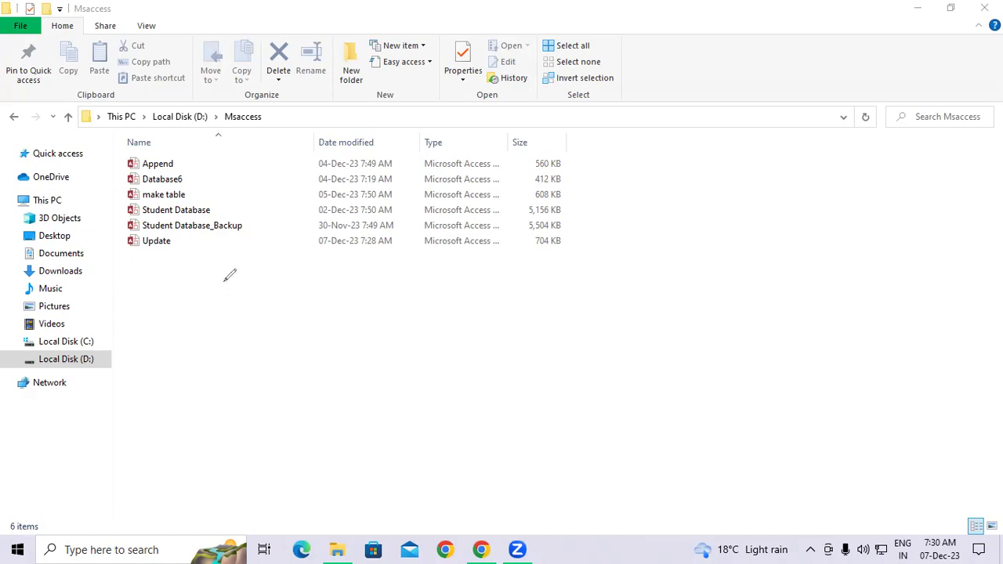
{"action": "mouse_move", "coordinate": [212, 276]}
{"action": "left_mouse_down"}
{"action": "mouse_move", "coordinate": [239, 269]}
{"action": "mouse_move", "coordinate": [252, 291]}
{"action": "mouse_move", "coordinate": [275, 291]}
{"action": "mouse_move", "coordinate": [384, 244]}
{"action": "left_mouse_up"}
{"action": "left_click", "coordinate": [248, 266]}
{"action": "mouse_move", "coordinate": [328, 329]}
{"action": "left_mouse_down"}
{"action": "mouse_move", "coordinate": [370, 292]}
{"action": "mouse_move", "coordinate": [374, 322]}
{"action": "mouse_move", "coordinate": [424, 295]}
{"action": "left_mouse_up"}
{"action": "left_click_drag", "start_coordinate": [426, 288], "coordinate": [430, 284]}
{"action": "mouse_move", "coordinate": [523, 235]}
{"action": "left_mouse_down"}
{"action": "mouse_move", "coordinate": [531, 270]}
{"action": "mouse_move", "coordinate": [544, 268]}
{"action": "left_mouse_up"}
{"action": "mouse_move", "coordinate": [561, 227]}
{"action": "left_mouse_down"}
{"action": "mouse_move", "coordinate": [572, 258]}
{"action": "mouse_move", "coordinate": [581, 235]}
{"action": "mouse_move", "coordinate": [619, 210]}
{"action": "mouse_move", "coordinate": [613, 226]}
{"action": "left_mouse_up"}
{"action": "left_click_drag", "start_coordinate": [586, 266], "coordinate": [632, 234]}
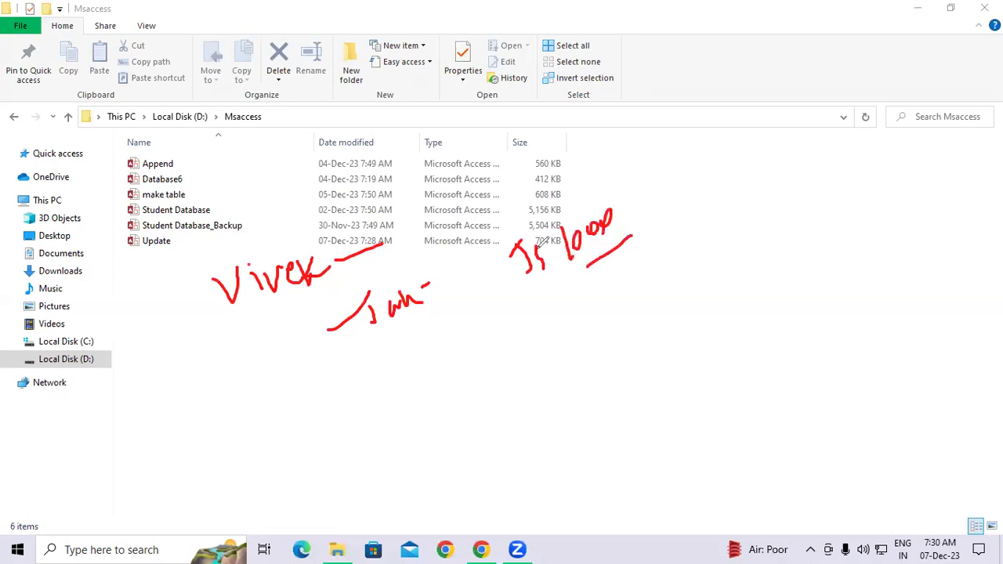
{"action": "left_click_drag", "start_coordinate": [240, 304], "coordinate": [307, 285]}
{"action": "left_click_drag", "start_coordinate": [384, 342], "coordinate": [409, 329]}
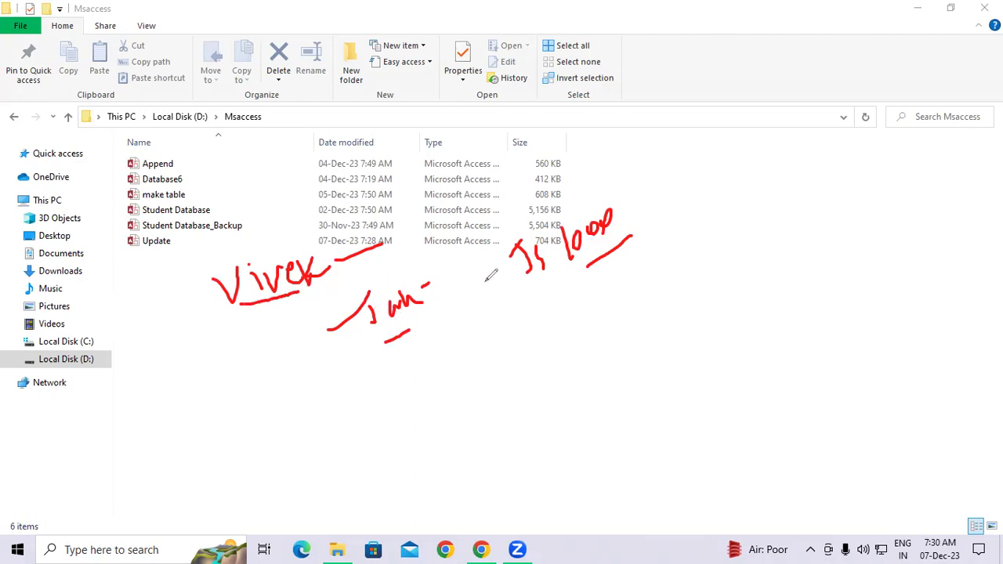
{"action": "mouse_move", "coordinate": [573, 295]}
{"action": "left_mouse_down"}
{"action": "mouse_move", "coordinate": [582, 185]}
{"action": "mouse_move", "coordinate": [566, 310]}
{"action": "mouse_move", "coordinate": [600, 297]}
{"action": "left_mouse_up"}
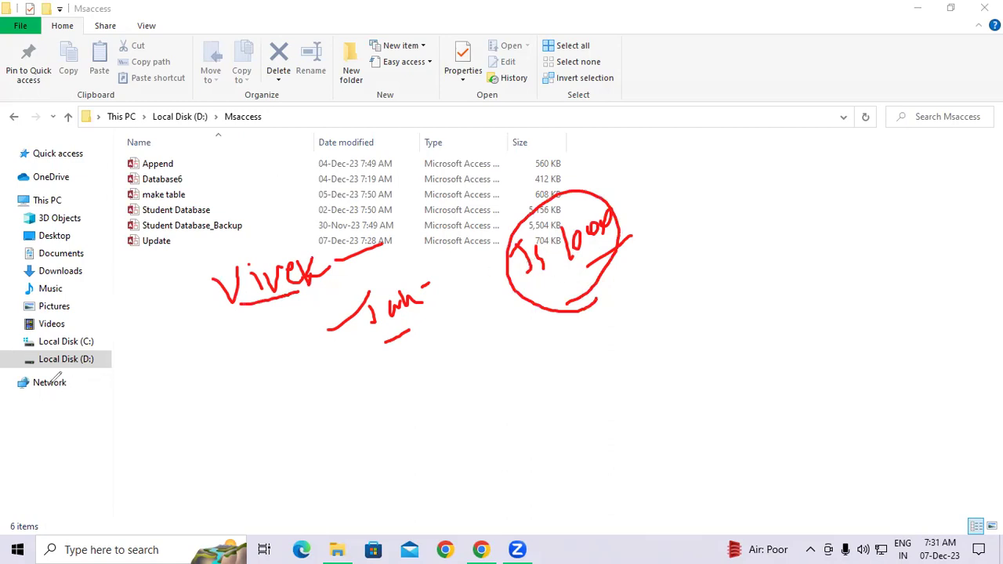
{"action": "key", "text": "Escape"}
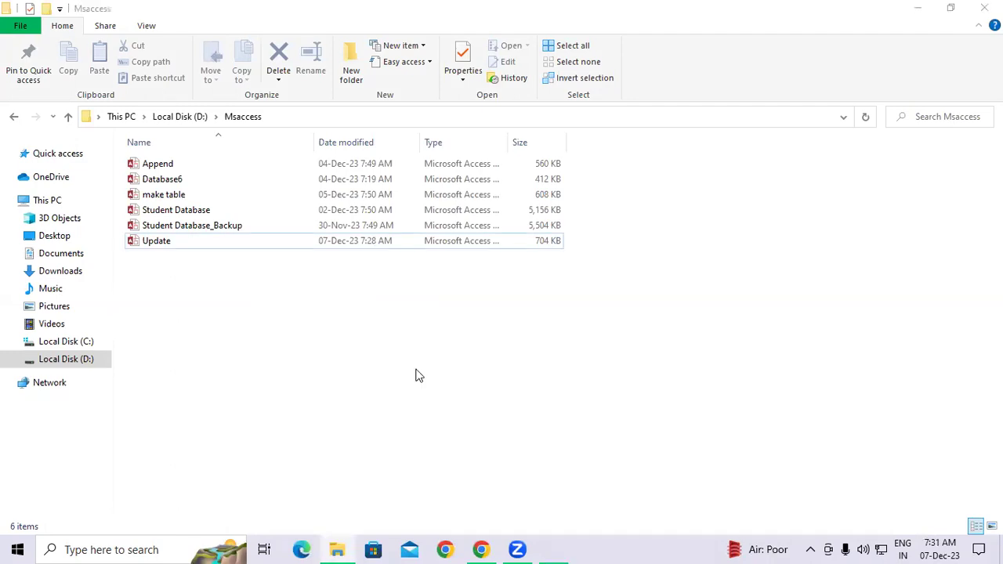
Launch Microsoft Access through the Windows Run dialog.
{"action": "key", "text": "super+r"}
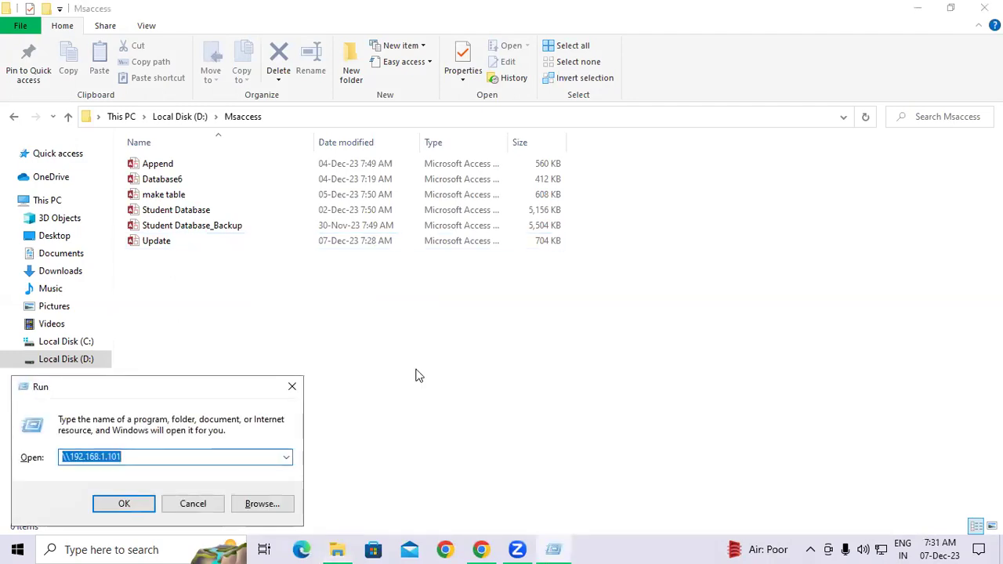
{"action": "type", "text": "ms"}
{"action": "key", "text": "Up"}
{"action": "key", "text": "Up"}
{"action": "key", "text": "Up"}
{"action": "key", "text": "Up"}
{"action": "key", "text": "Return"}
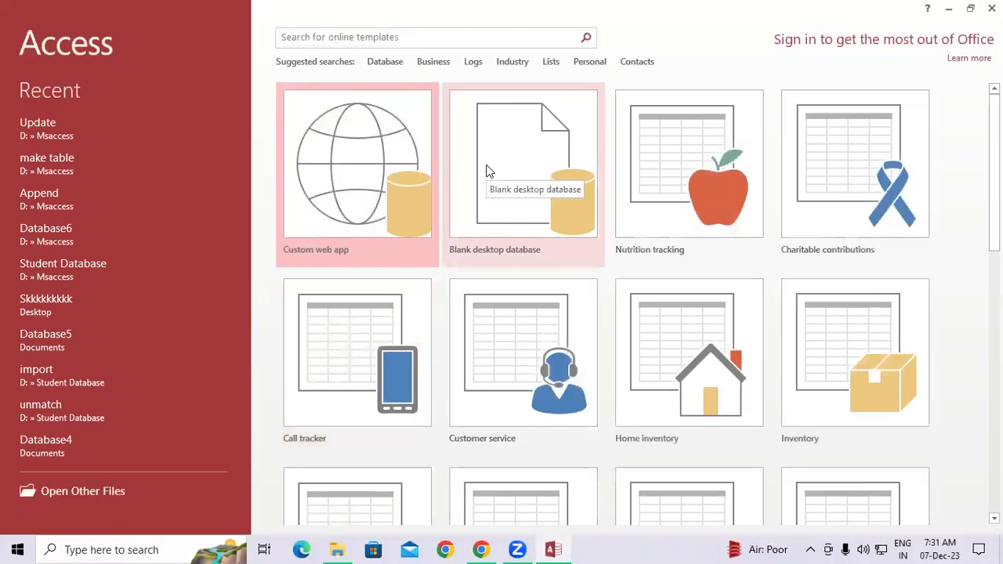
Set up a blank desktop database with the file name Crasstab in the Msaccess folder on Local Disk (D:).
{"action": "left_click", "coordinate": [486, 171]}
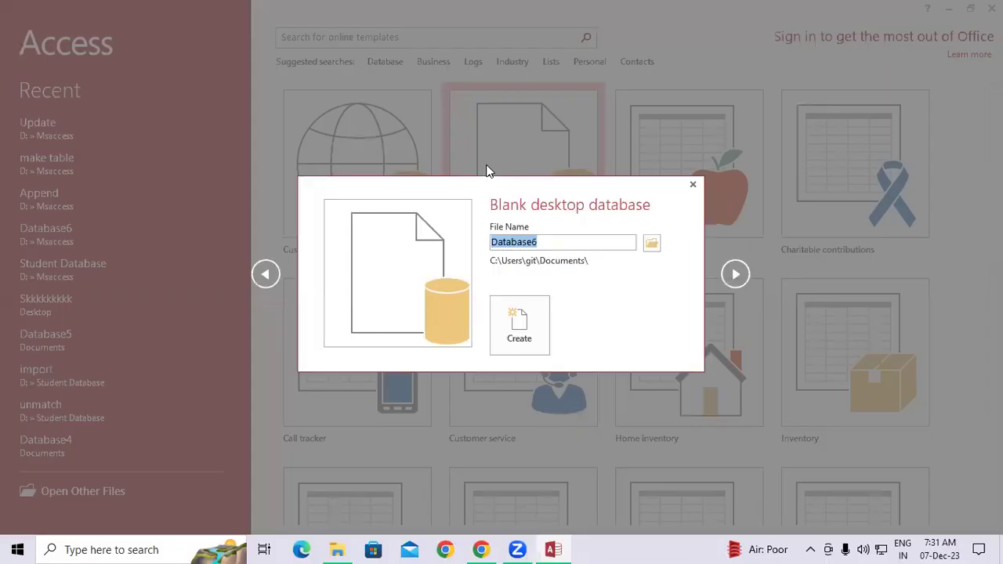
{"action": "left_click", "coordinate": [657, 244]}
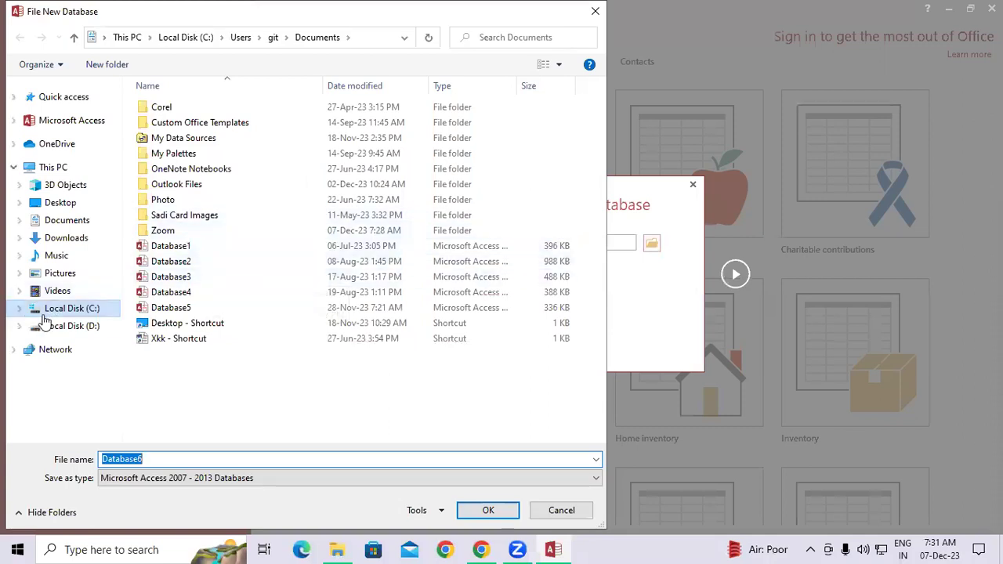
{"action": "left_click", "coordinate": [52, 329]}
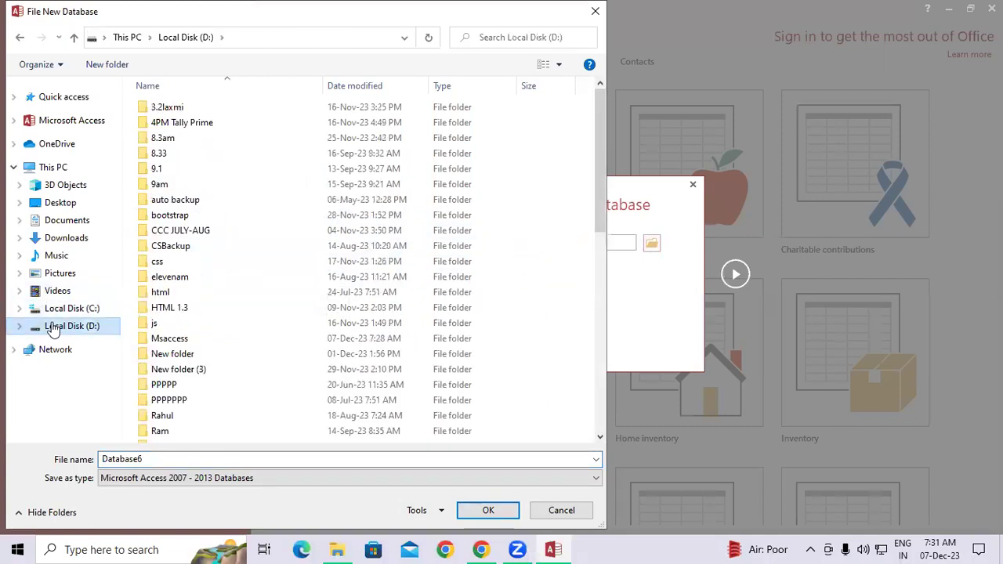
{"action": "left_click", "coordinate": [168, 345]}
{"action": "double_click", "coordinate": [168, 345]}
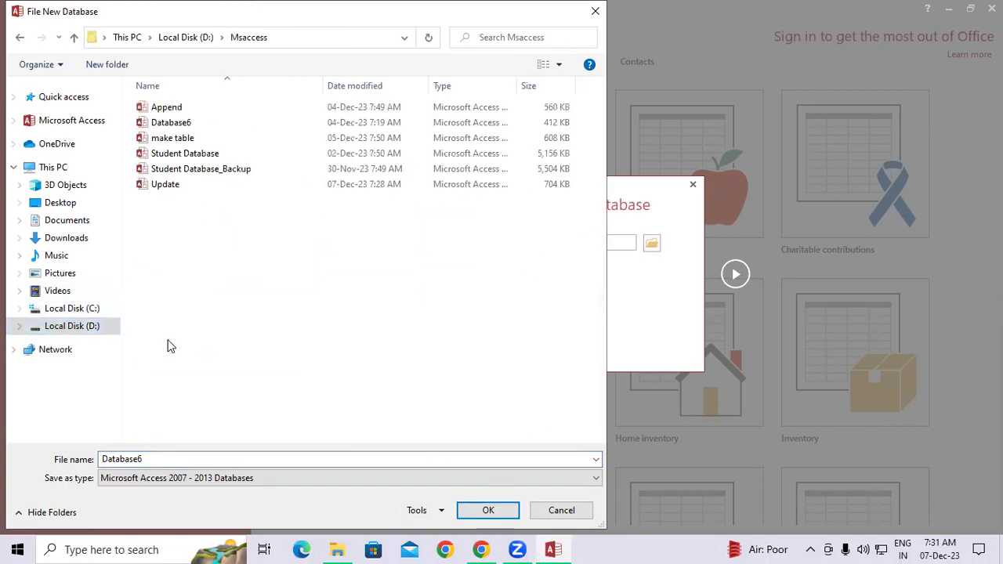
{"action": "double_click", "coordinate": [152, 460]}
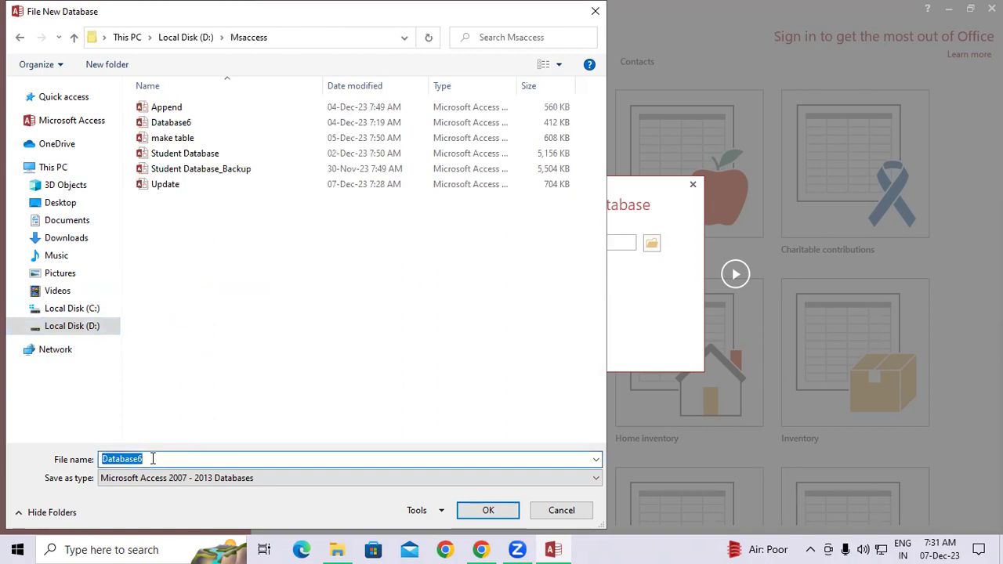
{"action": "type", "text": "Crass"}
{"action": "type", "text": "Crasstab"}
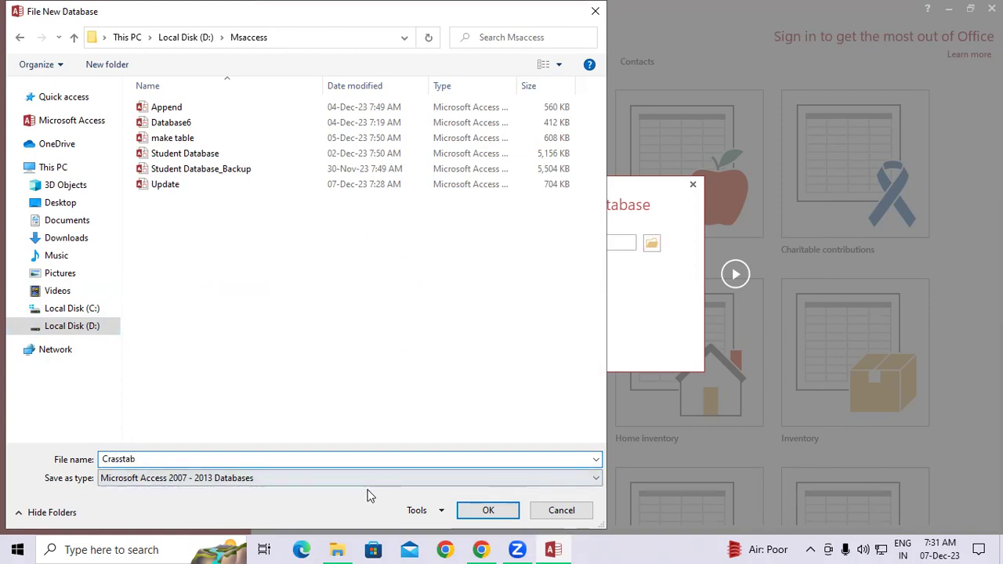
{"action": "left_click", "coordinate": [488, 511]}
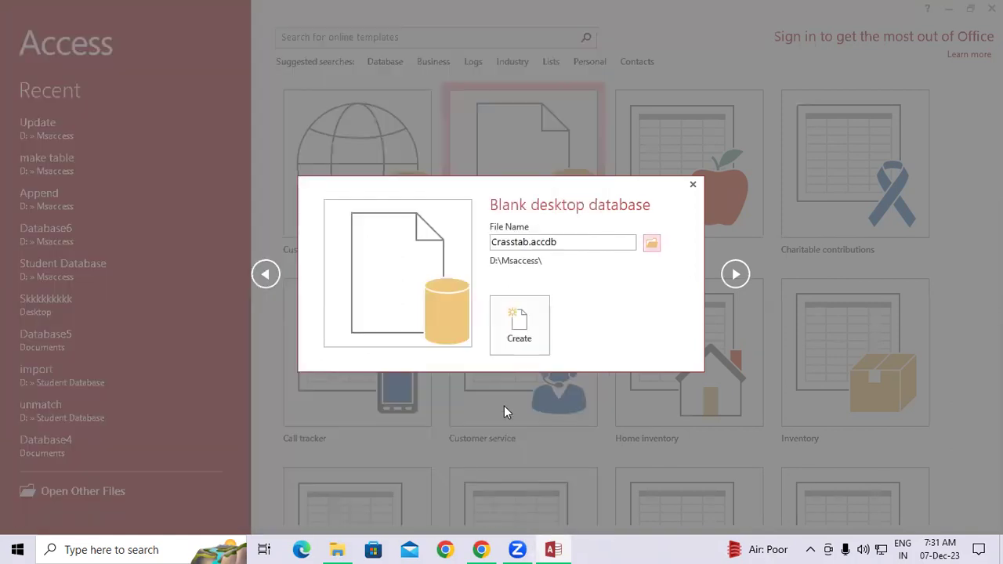
Correct the spelling of the file name to Crosstab.accdb and create the database.
{"action": "double_click", "coordinate": [507, 244]}
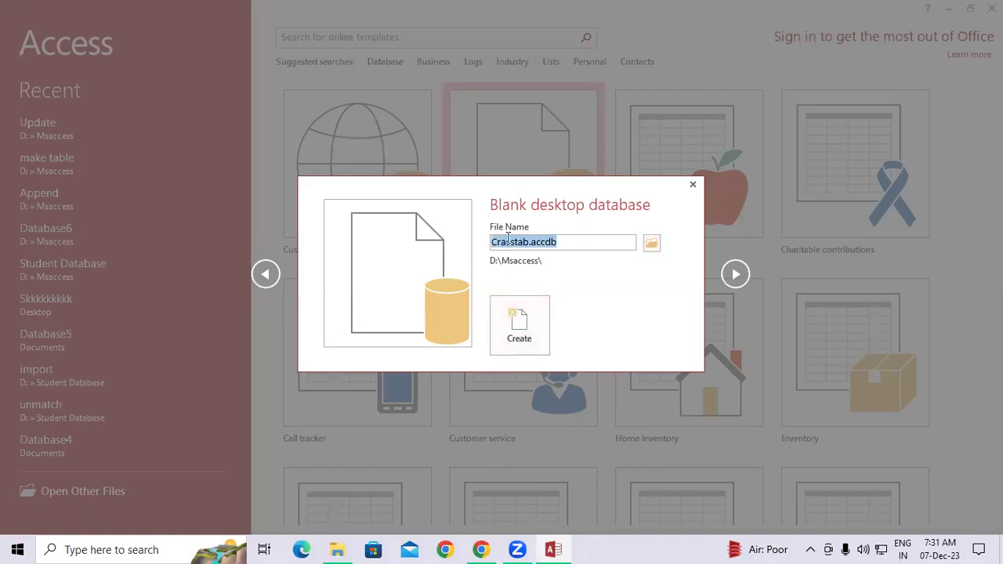
{"action": "left_click", "coordinate": [505, 243]}
{"action": "key", "text": "BackSpace"}
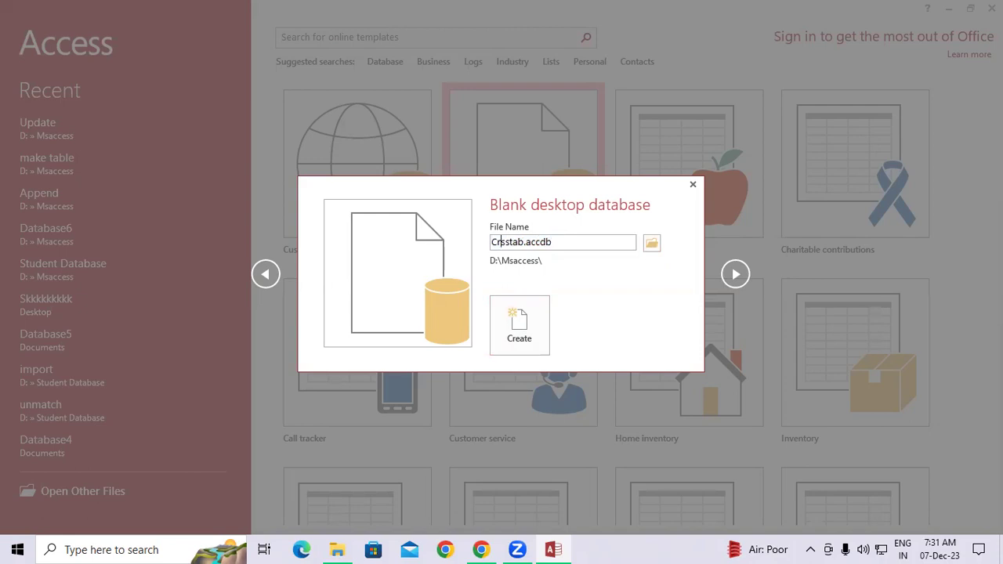
{"action": "type", "text": "o"}
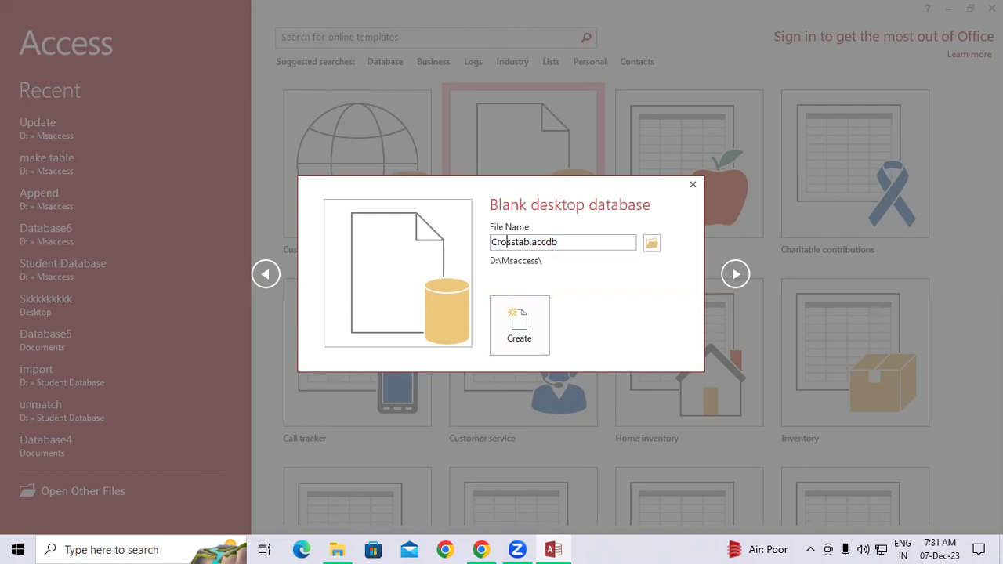
{"action": "left_click", "coordinate": [523, 322]}
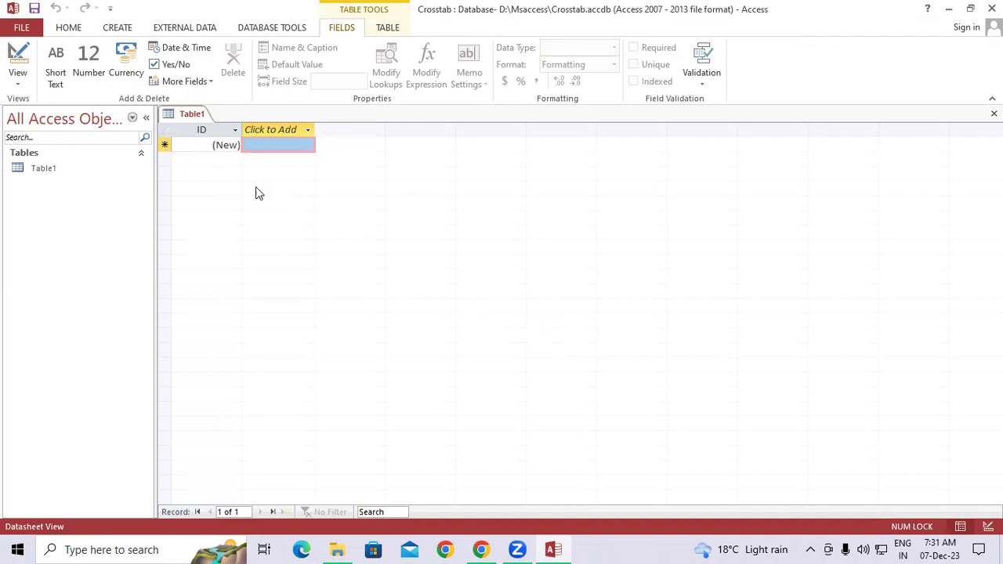
Switch the new table to Design View, saving it under the name Table1.
{"action": "right_click", "coordinate": [195, 119]}
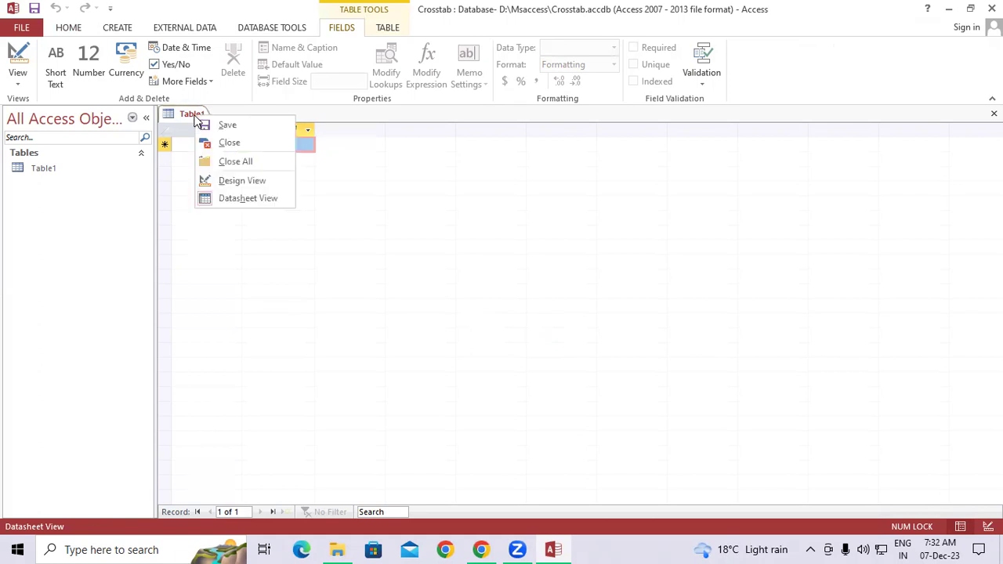
{"action": "left_click", "coordinate": [232, 186]}
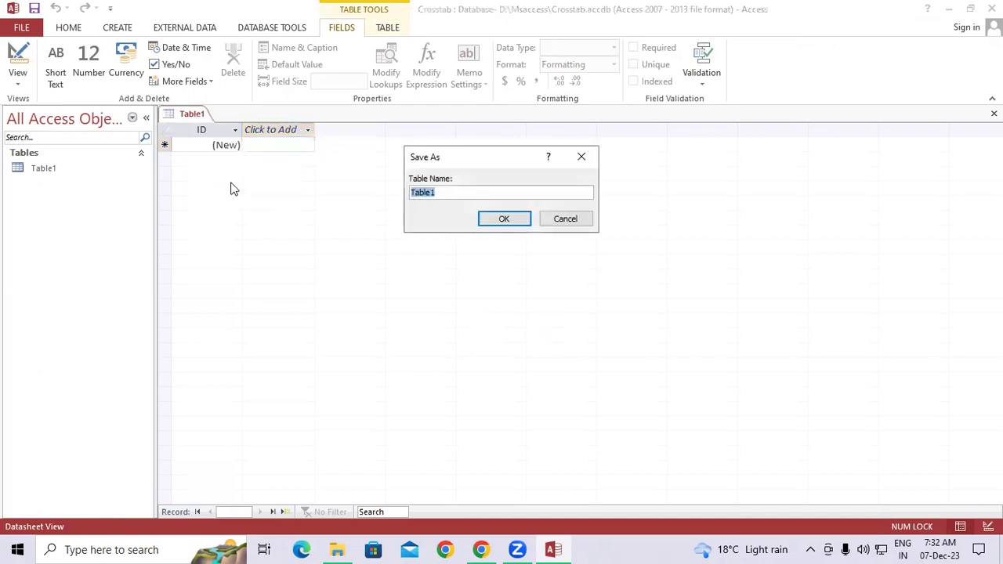
{"action": "left_click", "coordinate": [452, 192]}
{"action": "left_click", "coordinate": [503, 221]}
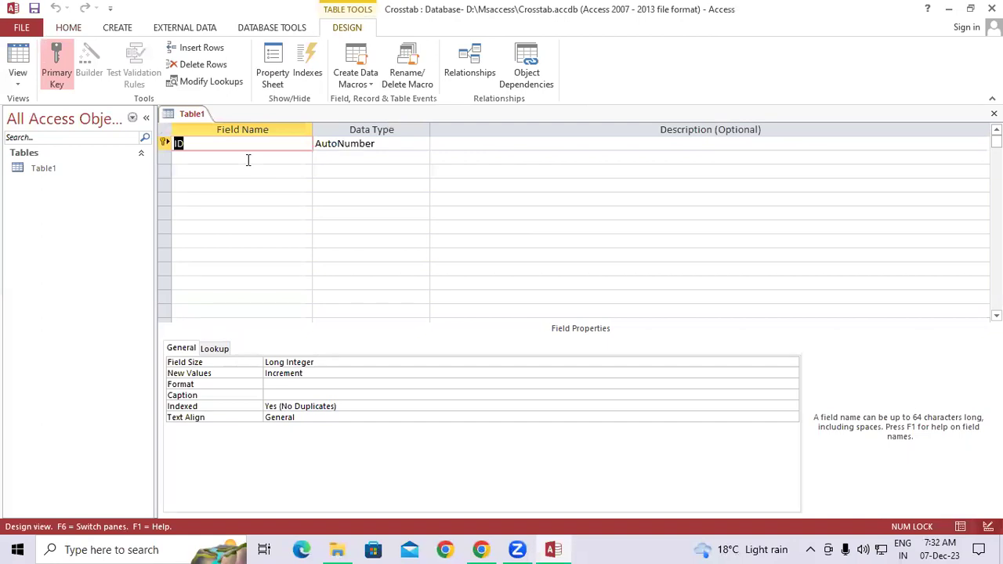
Add a Short Text field named STD Name below the ID field.
{"action": "key", "text": "Tab"}
{"action": "key", "text": "Tab"}
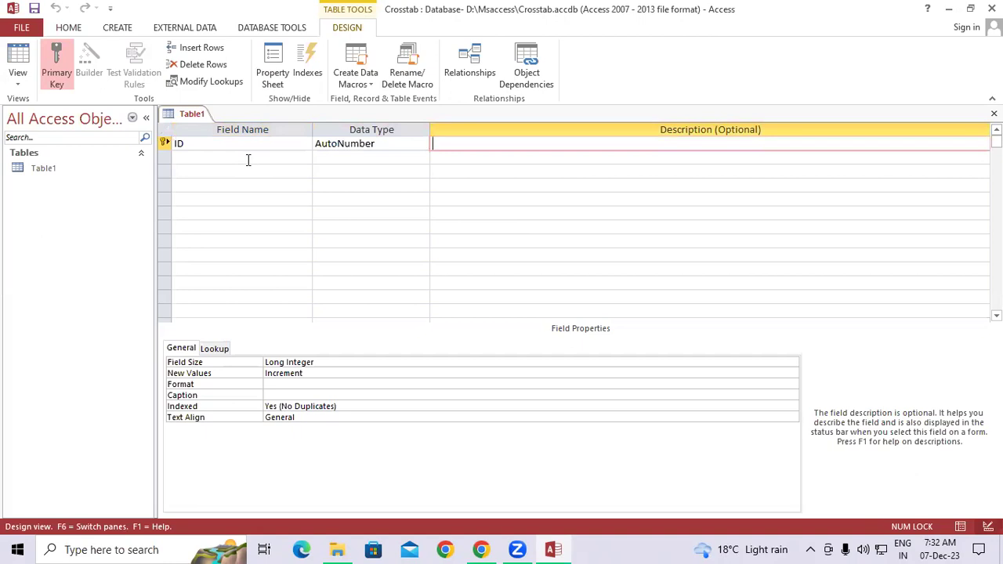
{"action": "left_click", "coordinate": [248, 160]}
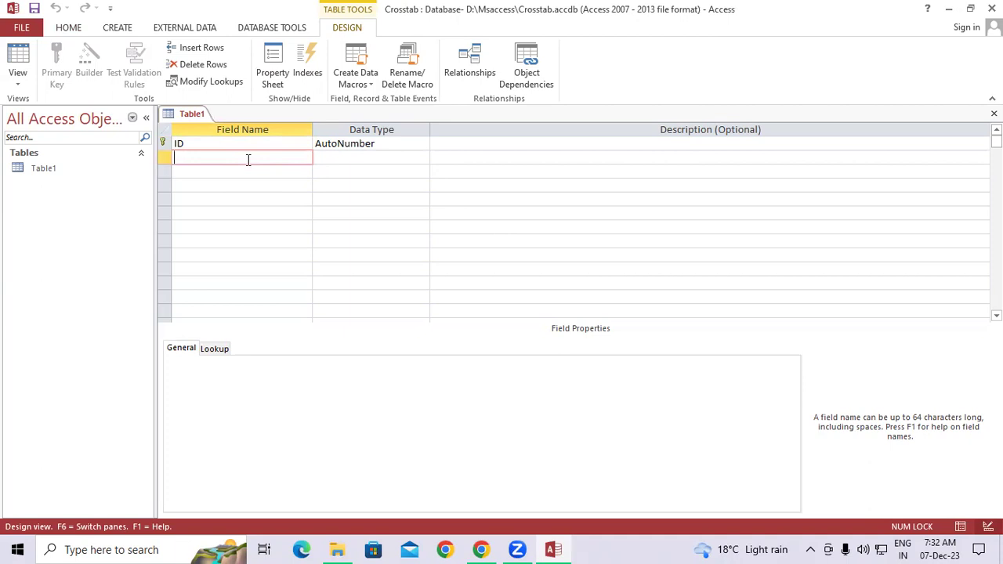
{"action": "type", "text": "STD Name"}
{"action": "key", "text": "Tab"}
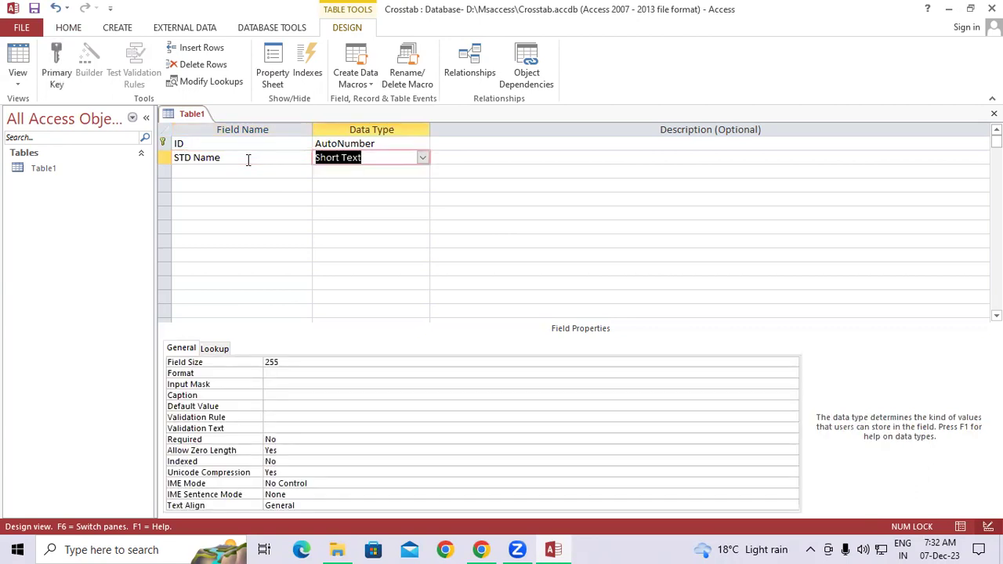
{"action": "key", "text": "Tab"}
{"action": "key", "text": "Tab"}
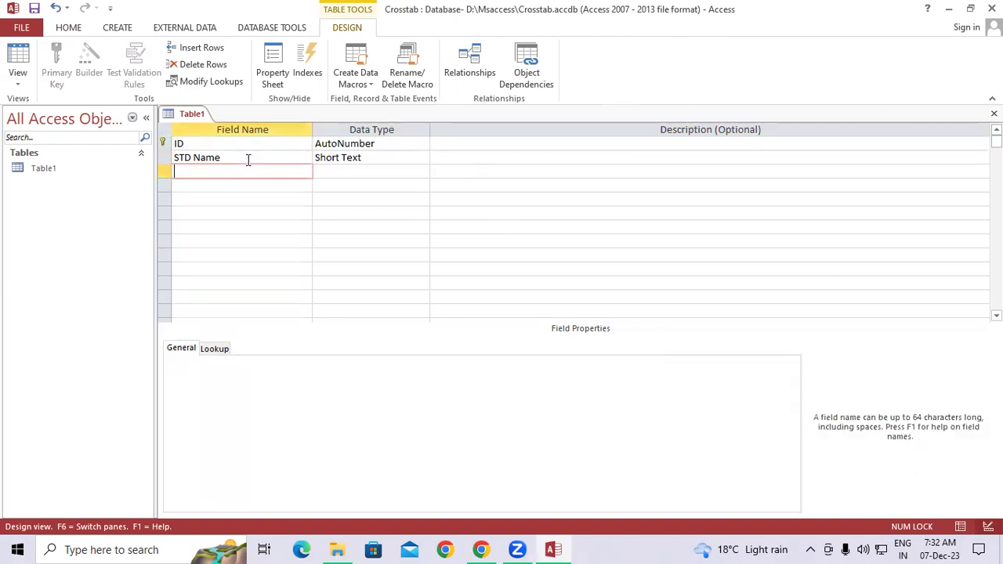
Add a Short Text field named Course below STD Name.
{"action": "type", "text": "Course"}
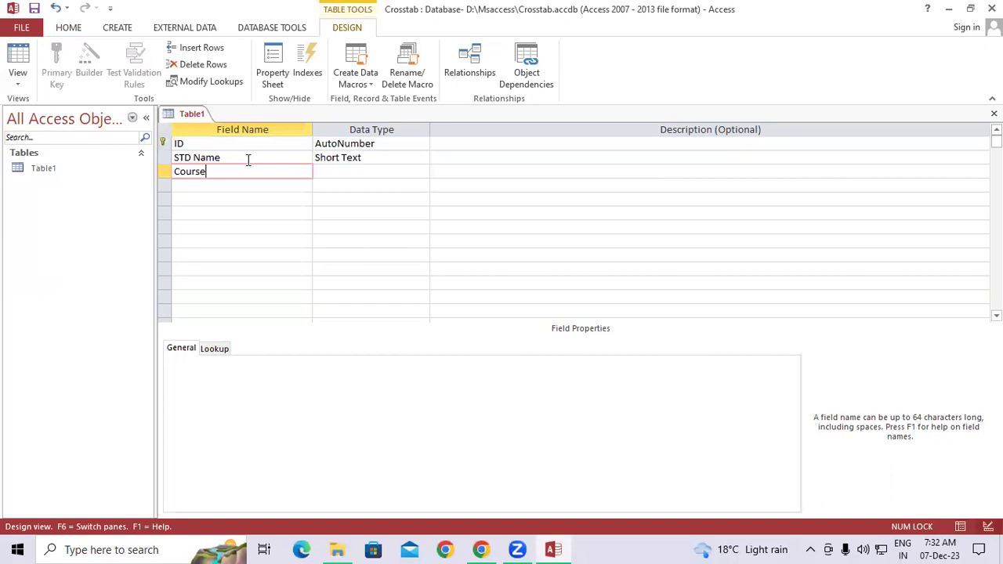
{"action": "key", "text": "Tab"}
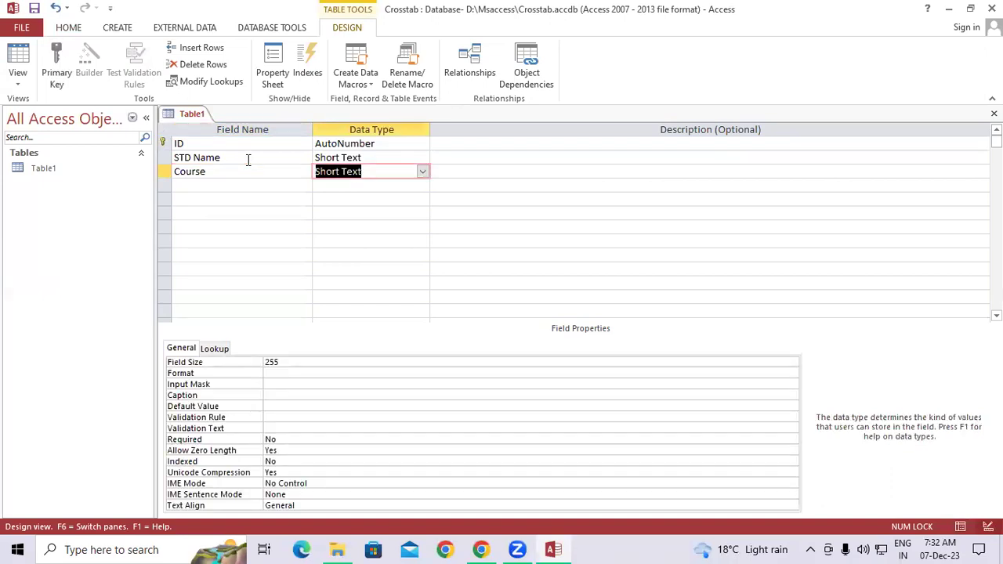
{"action": "key", "text": "Tab"}
{"action": "key", "text": "Tab"}
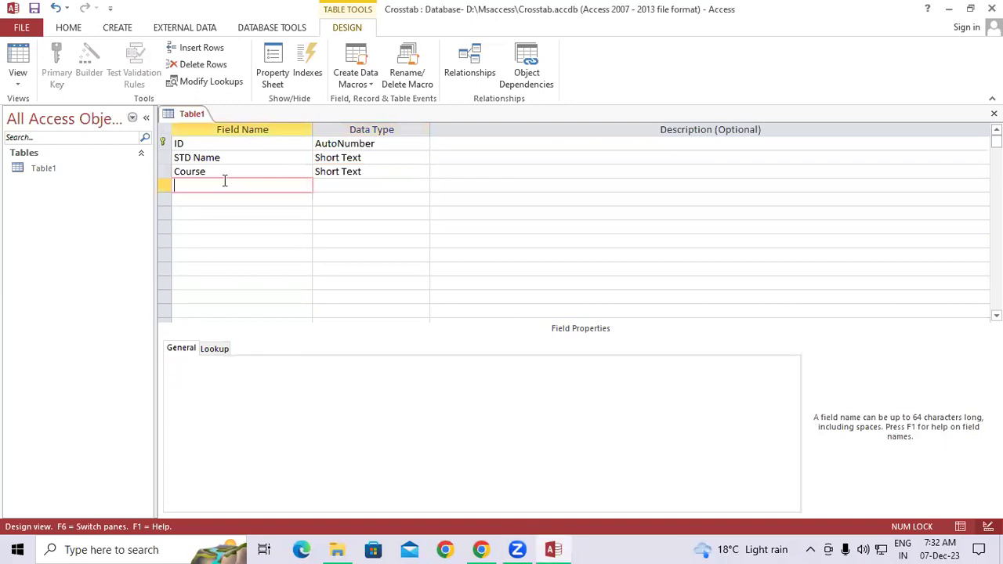
Enter Month as the name of the field below Course and dismiss the reserved-word notice.
{"action": "type", "text": "Month"}
{"action": "key", "text": "Tab"}
{"action": "key", "text": "Tab"}
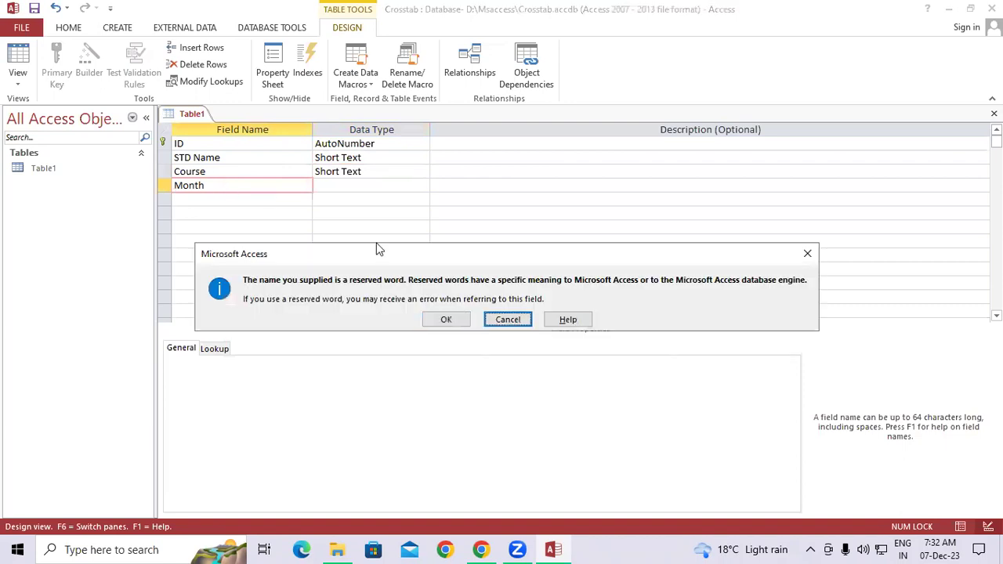
{"action": "left_click", "coordinate": [808, 253]}
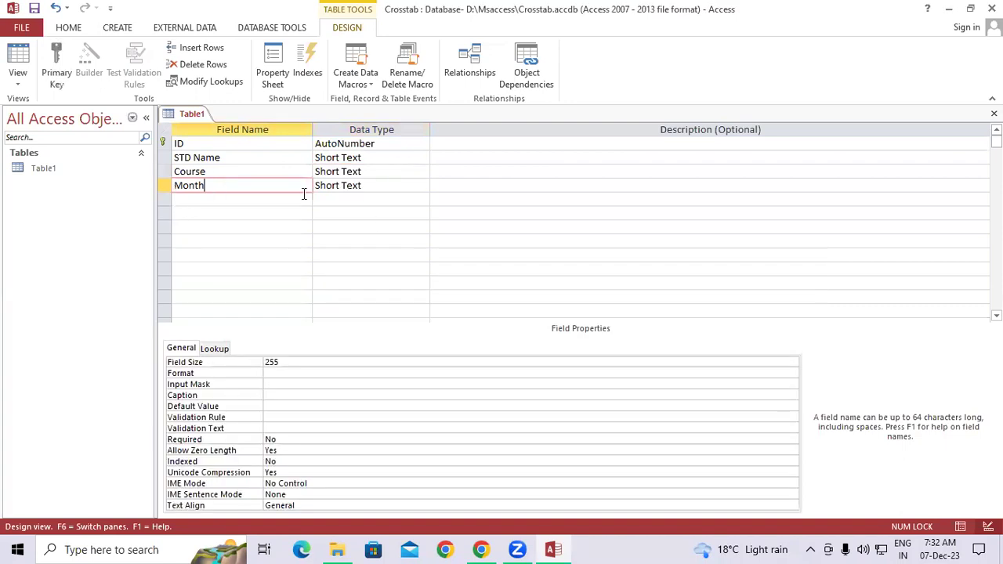
Keep Short Text as the data type of Month and add a Number field named Fee below it.
{"action": "left_click", "coordinate": [369, 188]}
{"action": "left_click", "coordinate": [446, 320]}
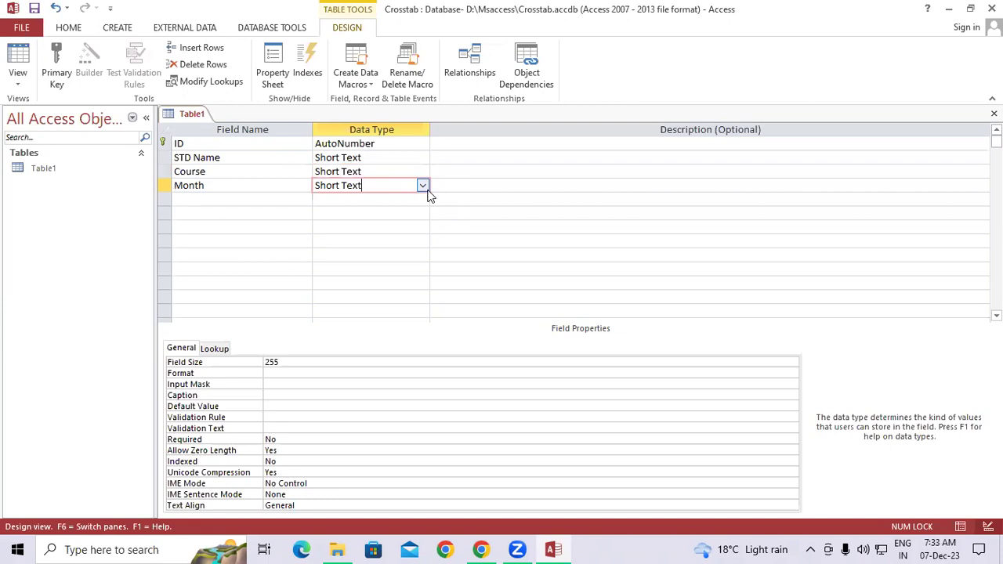
{"action": "key", "text": "Tab"}
{"action": "key", "text": "Tab"}
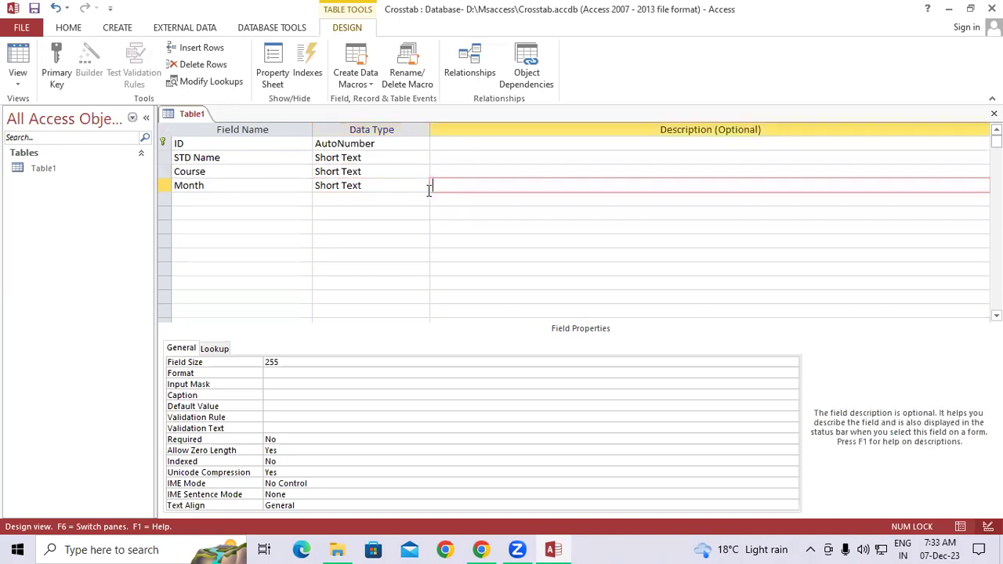
{"action": "type", "text": "Fee"}
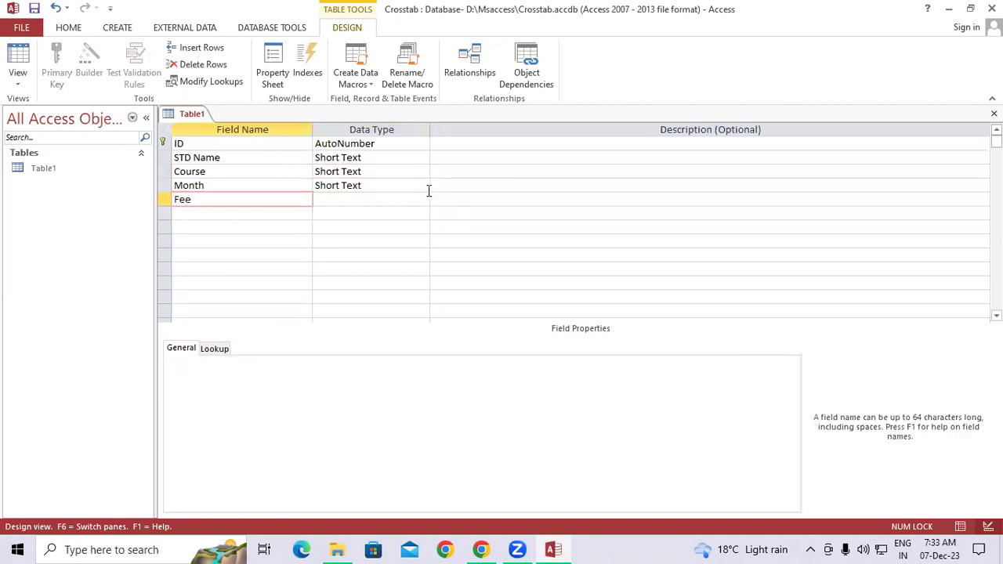
{"action": "key", "text": "Tab"}
{"action": "type", "text": "Nu"}
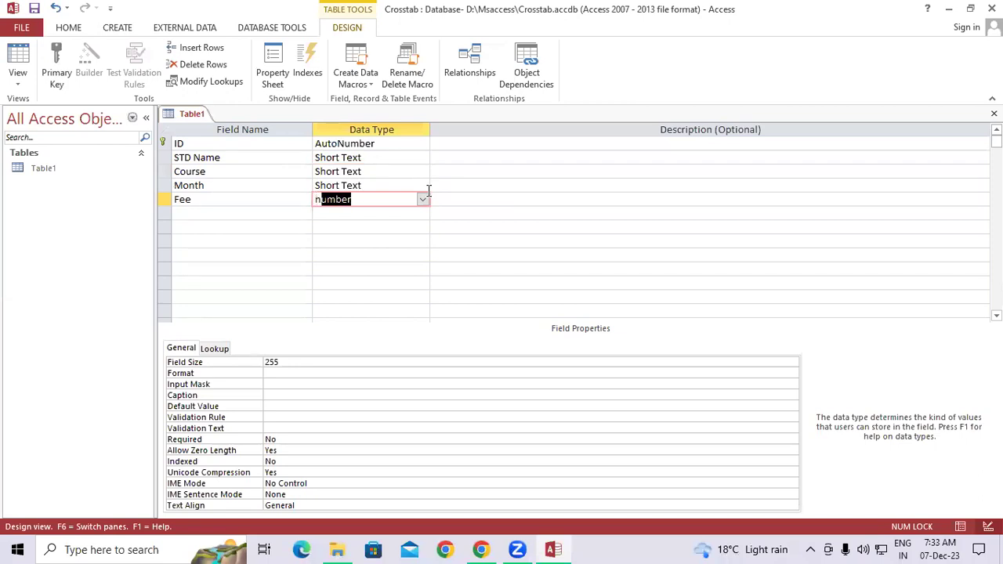
{"action": "key", "text": "Tab"}
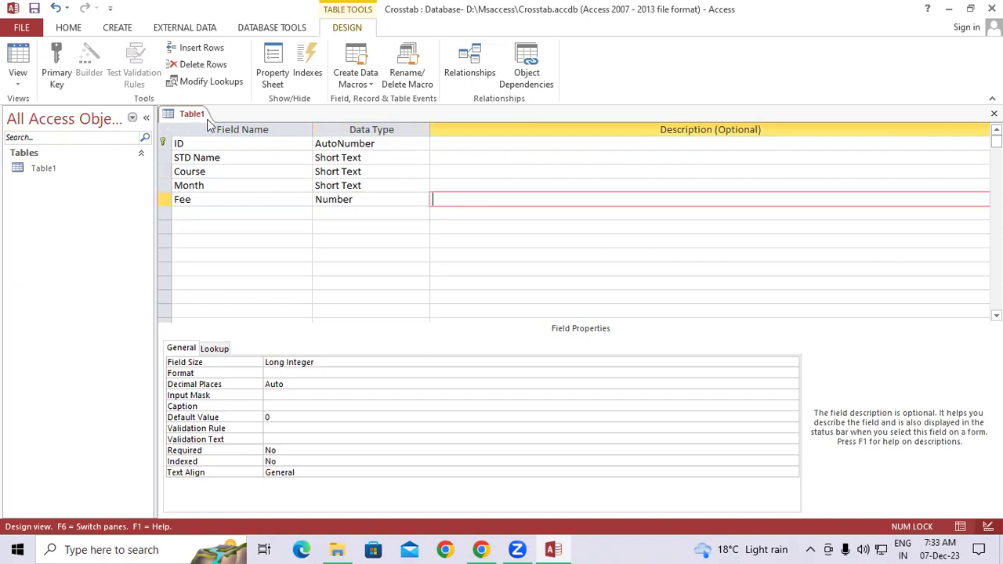
Save the design of Table1 and switch the table to Datasheet View.
{"action": "right_click", "coordinate": [194, 115]}
{"action": "left_click", "coordinate": [211, 122]}
{"action": "right_click", "coordinate": [196, 117]}
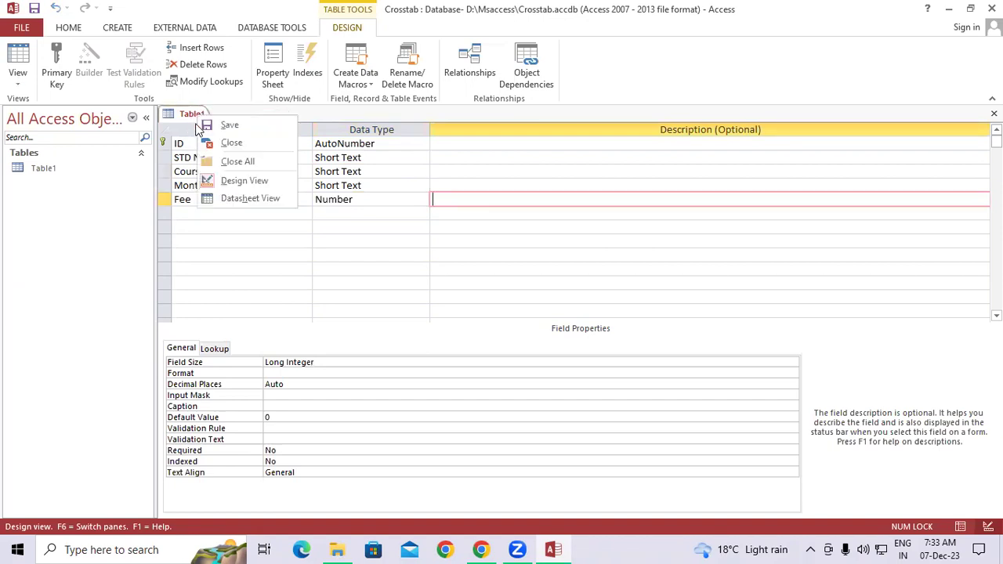
{"action": "left_click", "coordinate": [241, 200]}
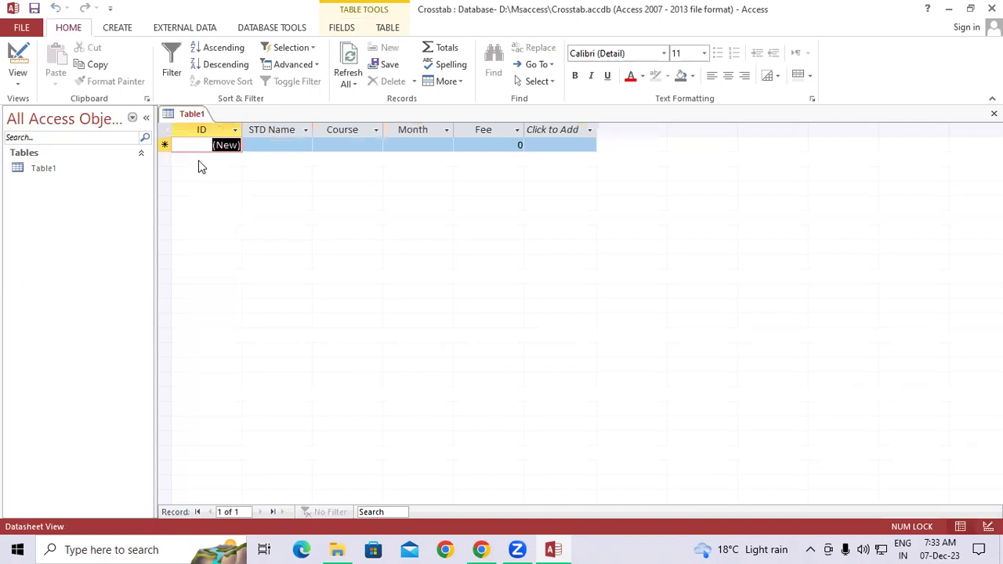
Enter the first student's name under STD Name in the first record.
{"action": "key", "text": "Tab"}
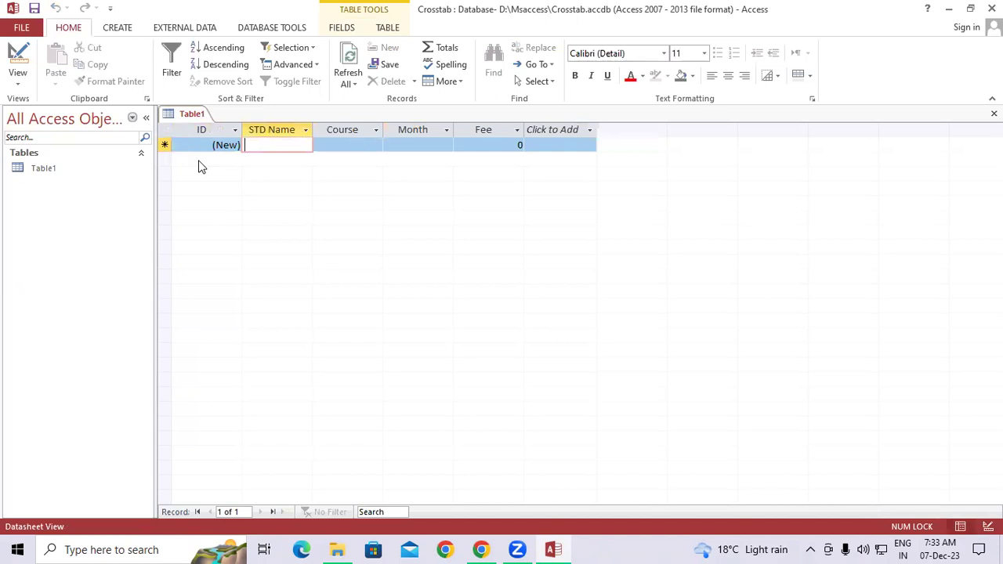
{"action": "type", "text": "Sandeeep"}
{"action": "key", "text": "BackSpace"}
{"action": "key", "text": "BackSpace"}
{"action": "key", "text": "BackSpace"}
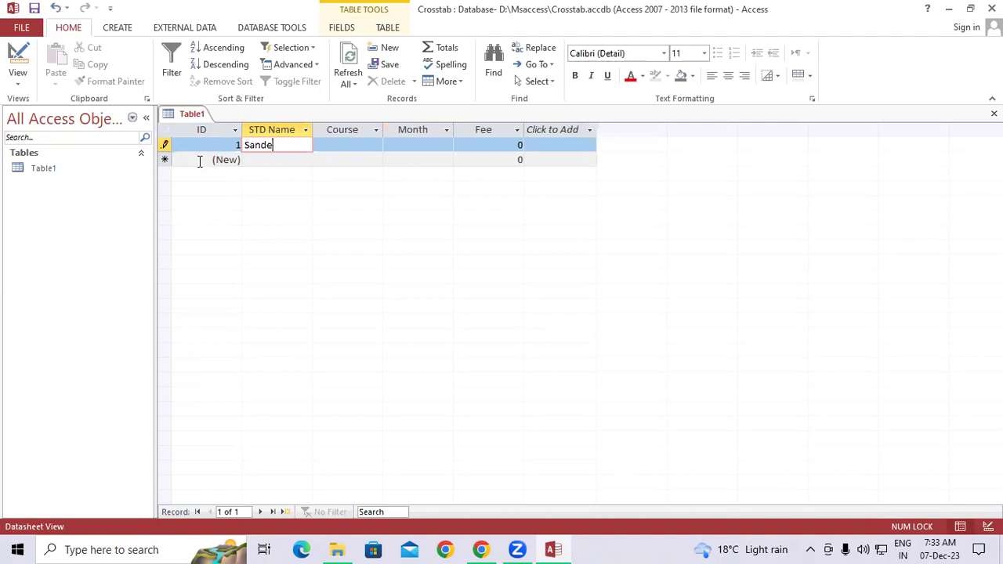
{"action": "type", "text": "ep"}
{"action": "key", "text": "Tab"}
Enter ADCA as the course in the first record.
{"action": "type", "text": "D"}
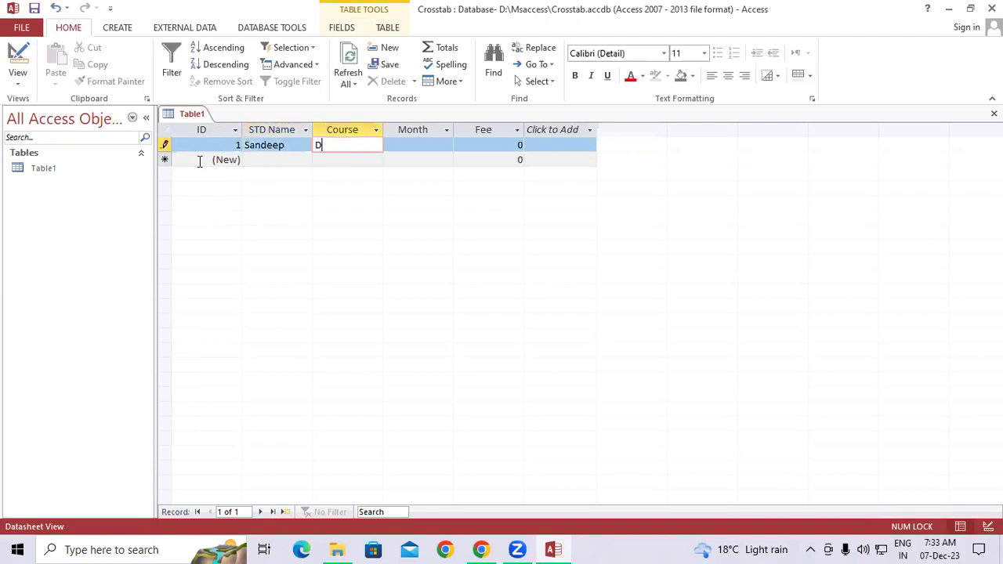
{"action": "type", "text": "CA"}
{"action": "key", "text": "BackSpace"}
{"action": "key", "text": "BackSpace"}
{"action": "key", "text": "BackSpace"}
{"action": "type", "text": "ADCA"}
{"action": "key", "text": "Tab"}
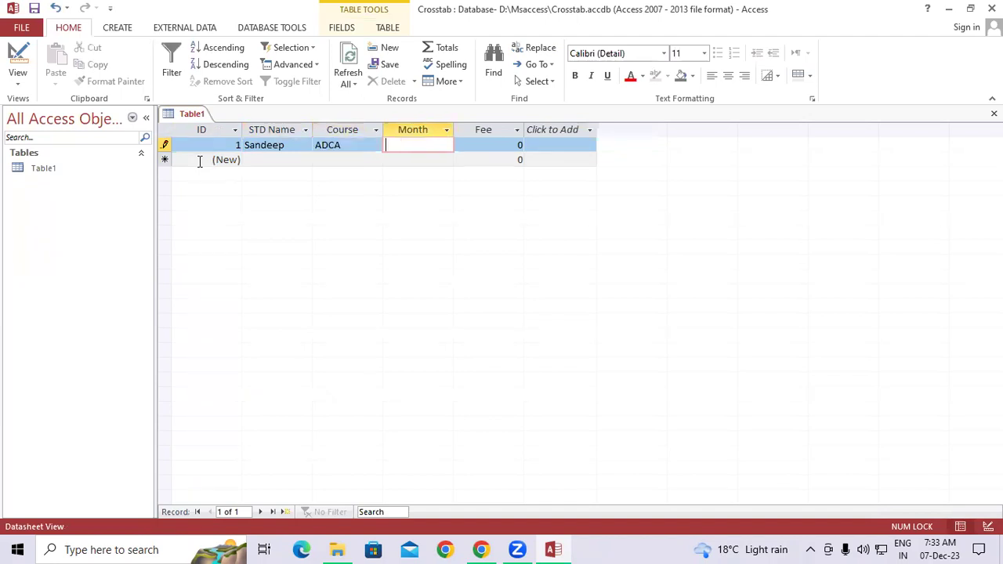
Complete the first record with month Jan and fee 1500.
{"action": "type", "text": "Jan"}
{"action": "key", "text": "Tab"}
{"action": "type", "text": "150"}
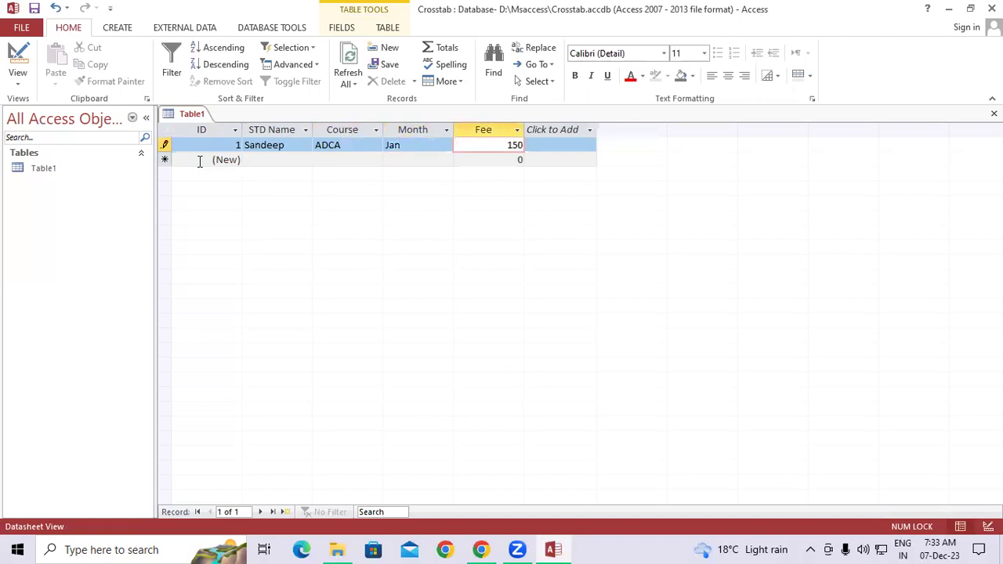
{"action": "type", "text": "0"}
{"action": "key", "text": "Tab"}
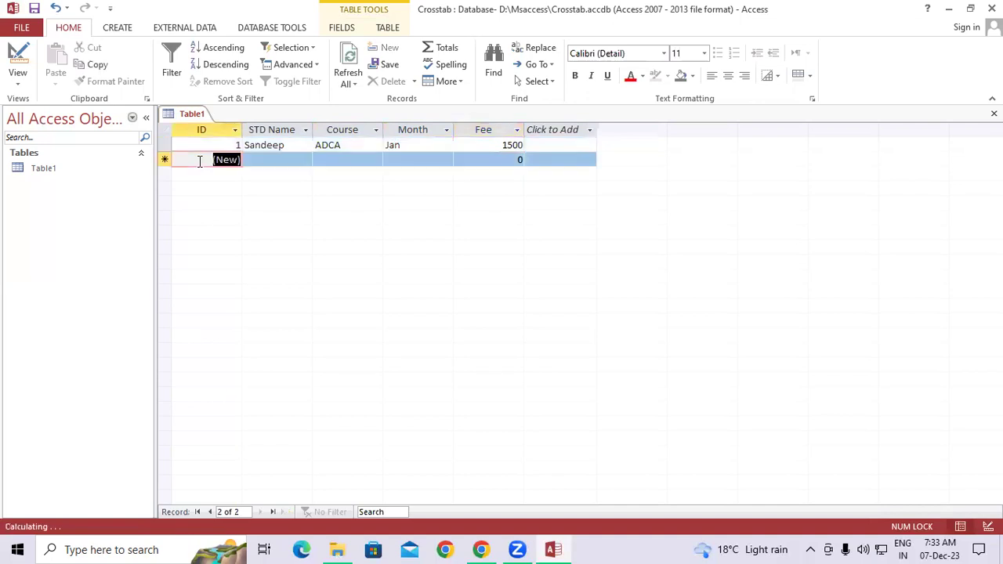
Add a second record with the student's name, course DCA, month Feb and fee 1500.
{"action": "key", "text": "Tab"}
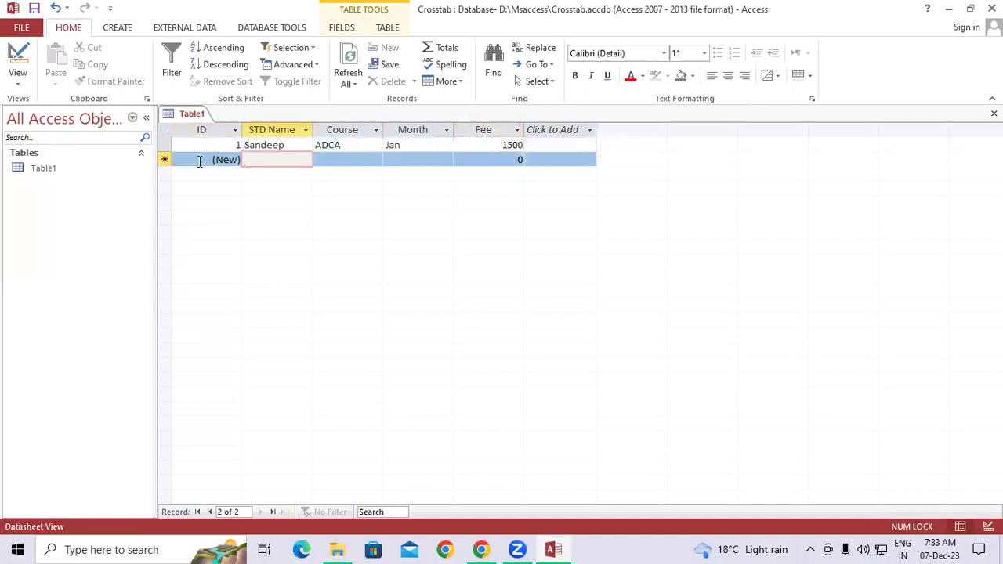
{"action": "type", "text": "N"}
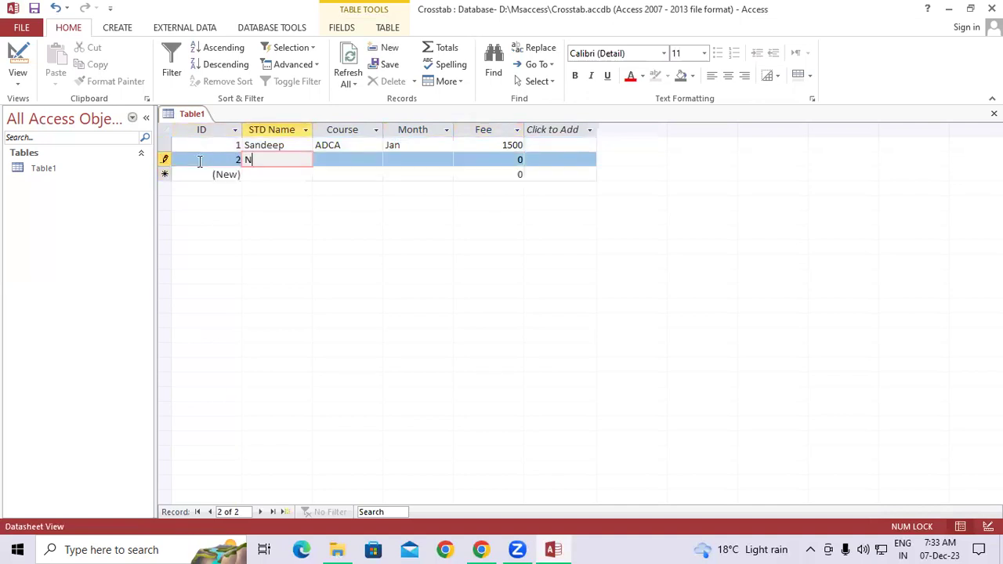
{"action": "type", "text": "avneet"}
{"action": "key", "text": "Tab"}
{"action": "type", "text": "DCA"}
{"action": "key", "text": "Tab"}
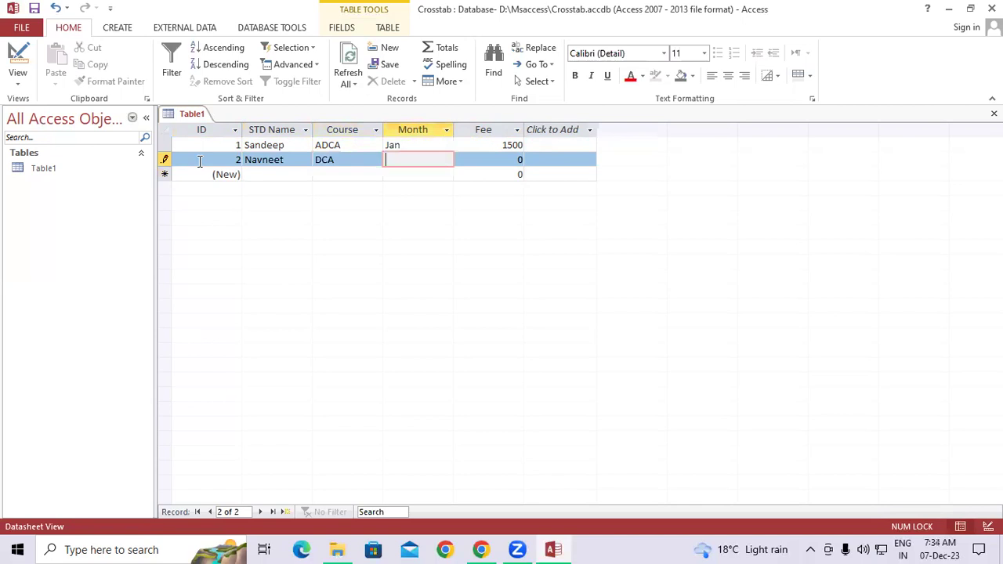
{"action": "type", "text": "Feb"}
{"action": "key", "text": "Tab"}
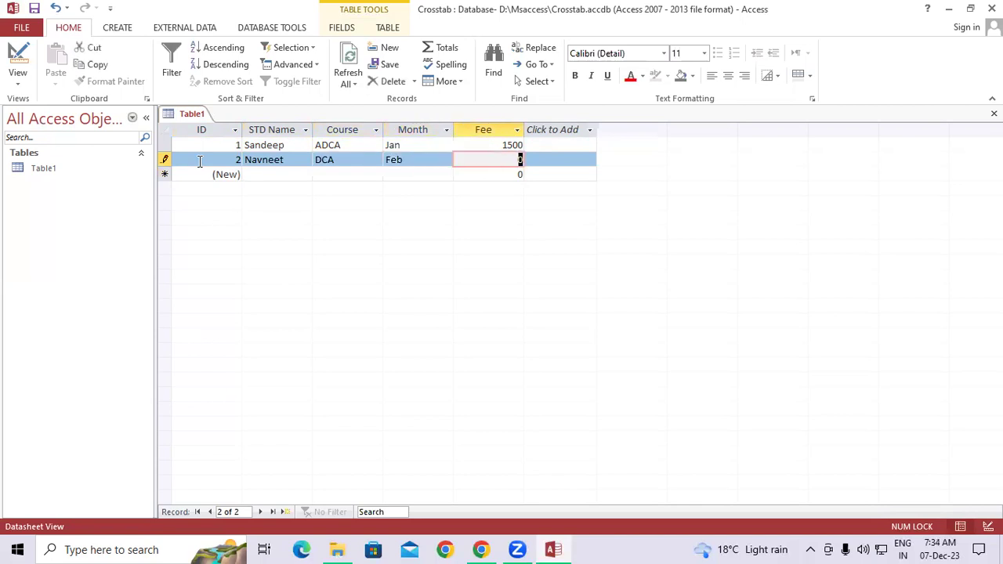
{"action": "type", "text": "1500"}
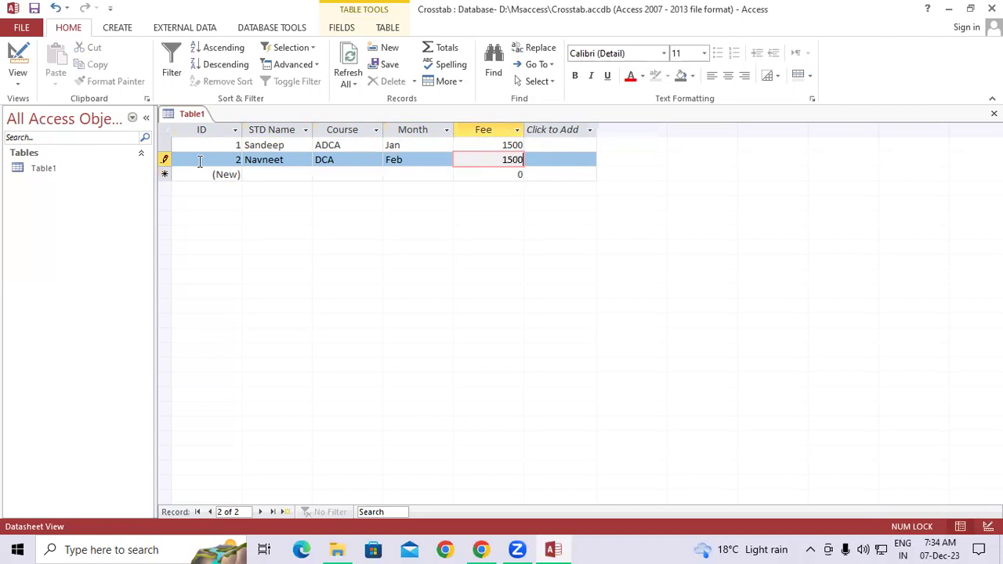
{"action": "key", "text": "Tab"}
Start the third record with the student's name and the course ADCA.
{"action": "key", "text": "Tab"}
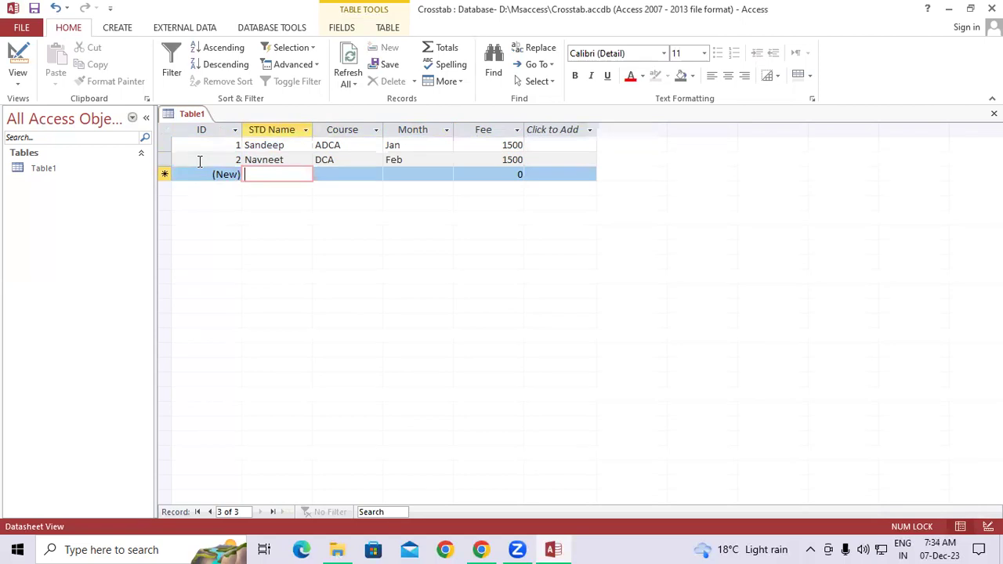
{"action": "type", "text": "Alok"}
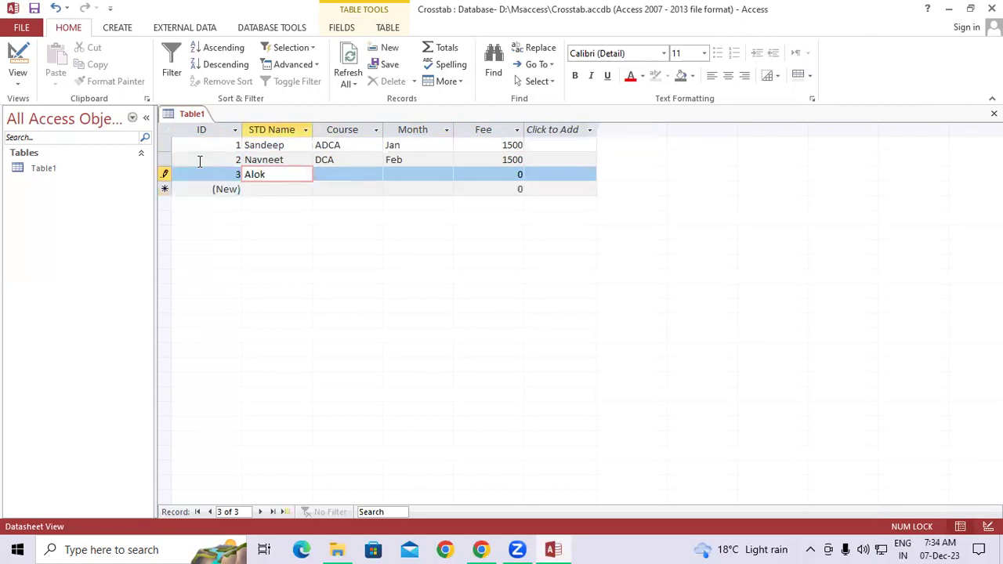
{"action": "key", "text": "Tab"}
{"action": "type", "text": "ADCA"}
{"action": "key", "text": "Tab"}
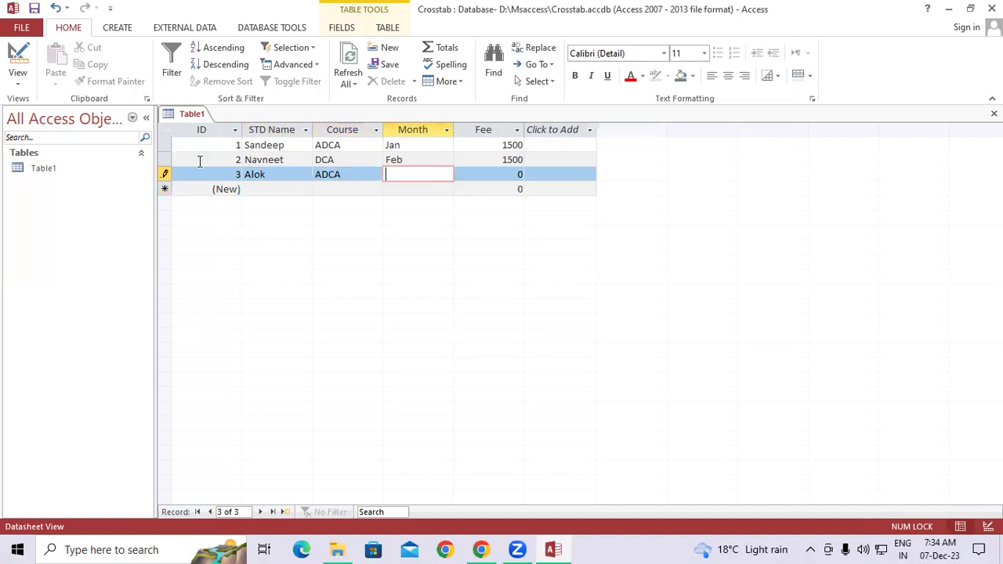
Complete the third record with month Jan and fee 1000.
{"action": "type", "text": "jan"}
{"action": "key", "text": "BackSpace"}
{"action": "key", "text": "BackSpace"}
{"action": "key", "text": "BackSpace"}
{"action": "type", "text": "Jan"}
{"action": "key", "text": "Tab"}
{"action": "type", "text": "1000"}
{"action": "key", "text": "Tab"}
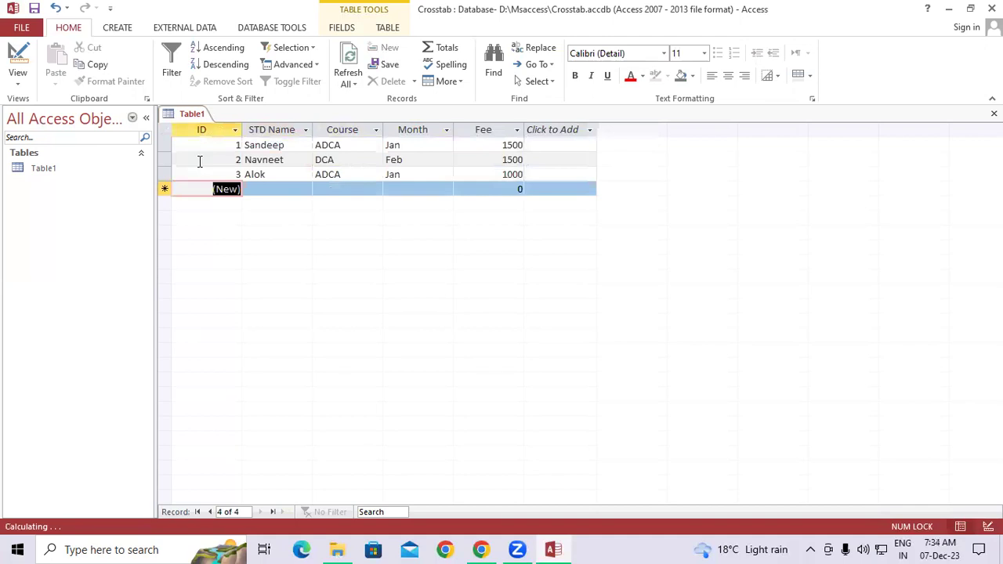
Add a fourth record with the student's name, course DCA, month Jan and fee 1500.
{"action": "key", "text": "Tab"}
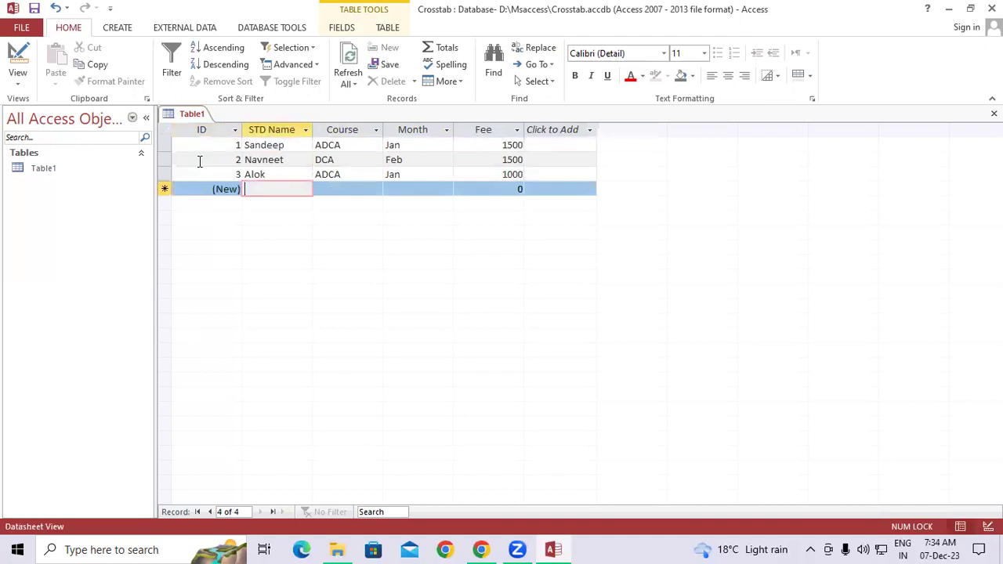
{"action": "type", "text": "Jahir"}
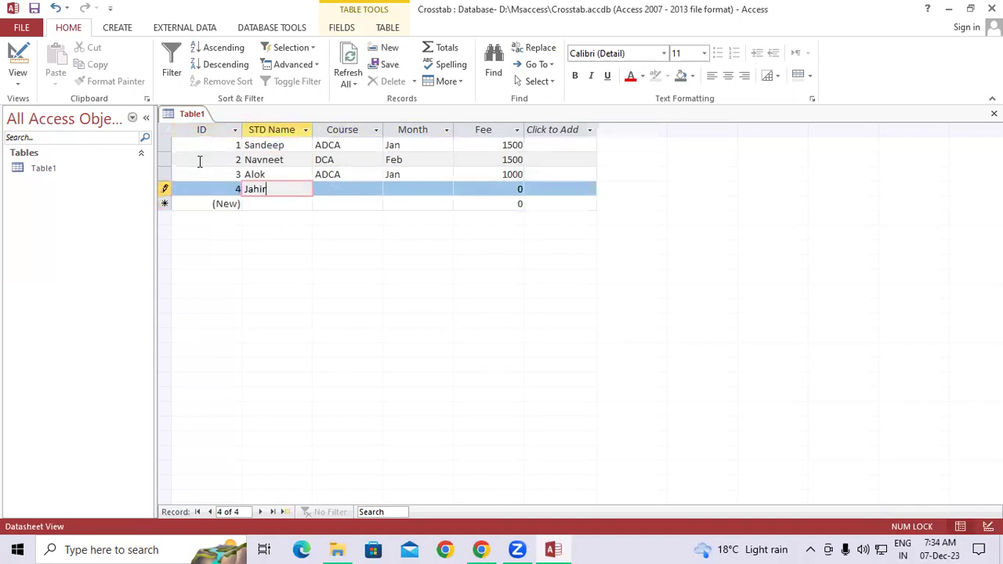
{"action": "key", "text": "Tab"}
{"action": "type", "text": "DCA"}
{"action": "key", "text": "Tab"}
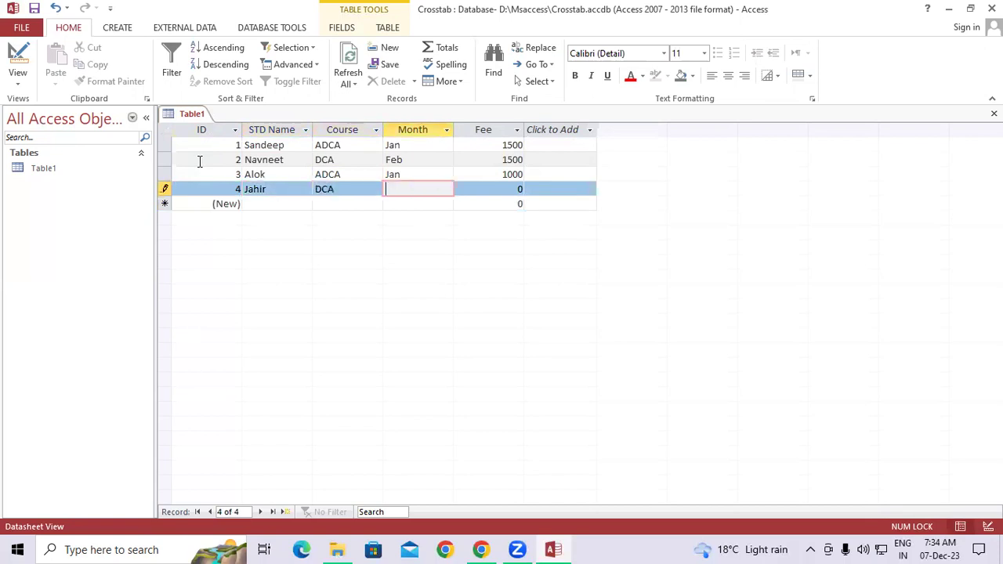
{"action": "type", "text": "Jan"}
{"action": "key", "text": "Tab"}
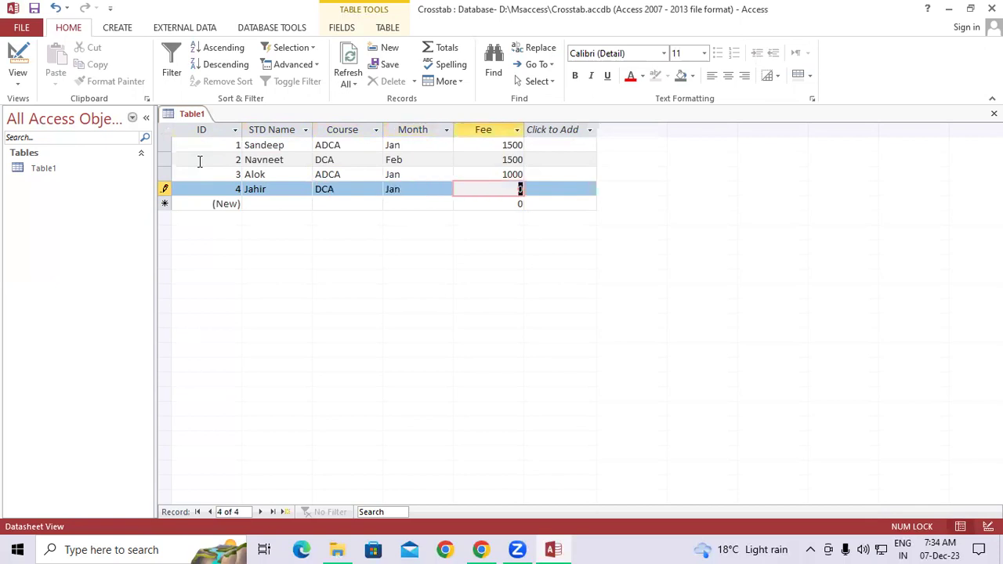
{"action": "type", "text": "1500"}
{"action": "key", "text": "Tab"}
Add a fifth record with the student's name, course DFA, month Feb and fee 2000.
{"action": "key", "text": "Tab"}
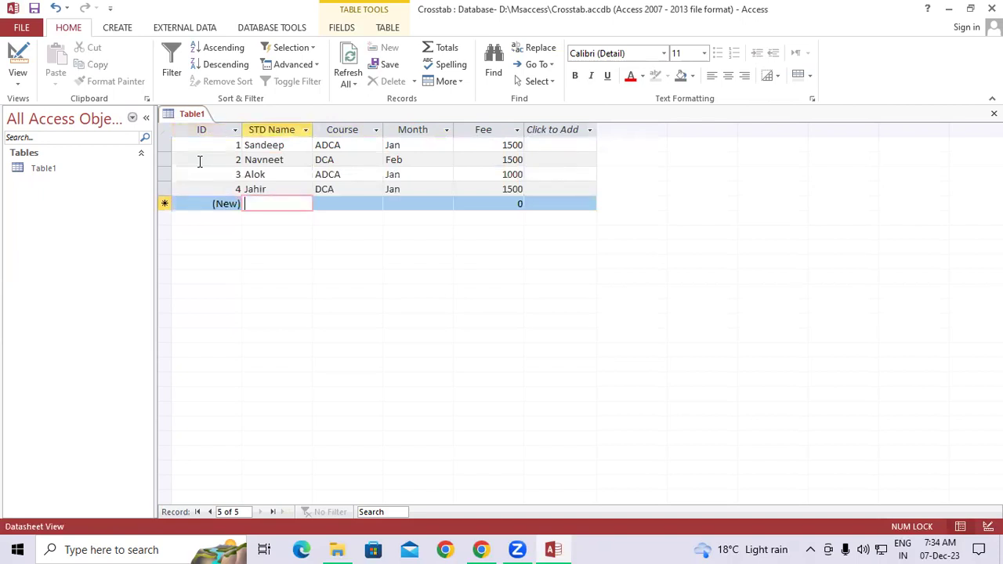
{"action": "type", "text": "Rav"}
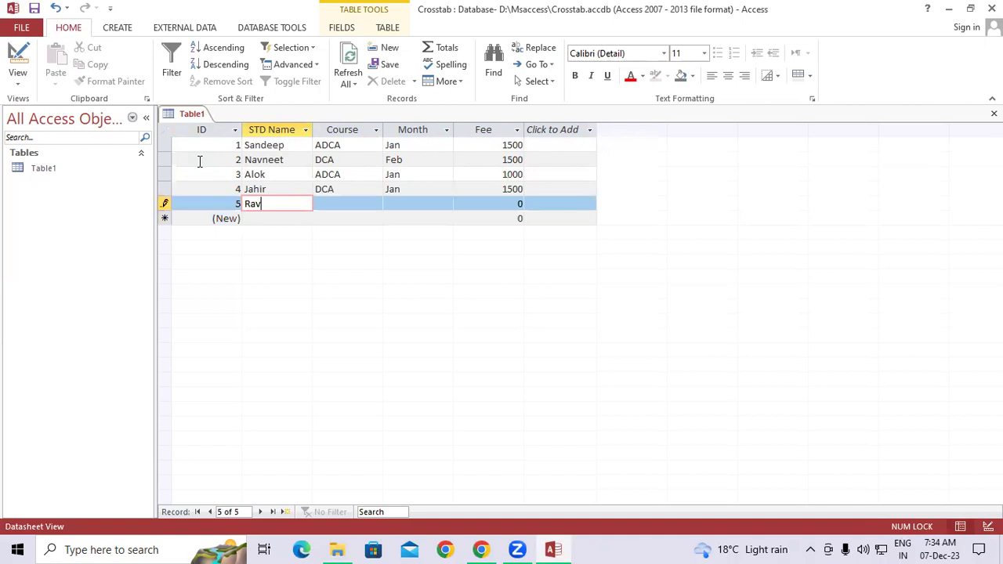
{"action": "type", "text": "i"}
{"action": "key", "text": "Tab"}
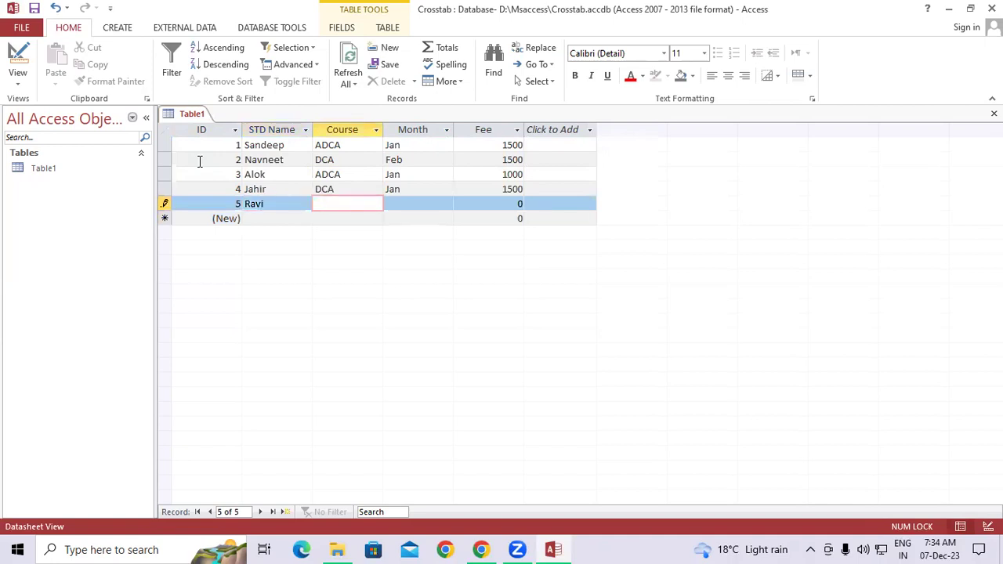
{"action": "type", "text": "DFA"}
{"action": "key", "text": "Tab"}
{"action": "type", "text": "Fe"}
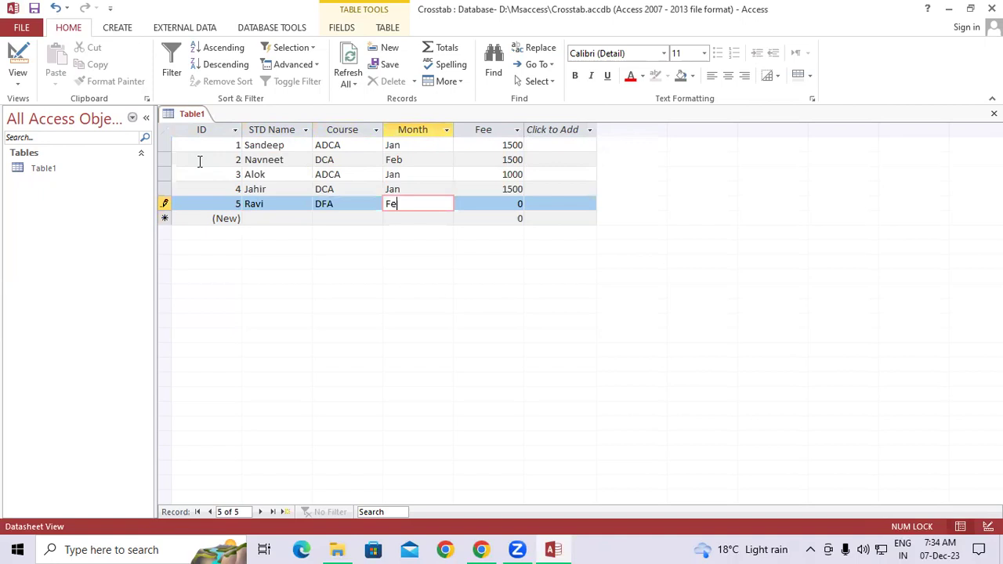
{"action": "type", "text": "b"}
{"action": "key", "text": "Tab"}
{"action": "type", "text": "2000"}
{"action": "key", "text": "Tab"}
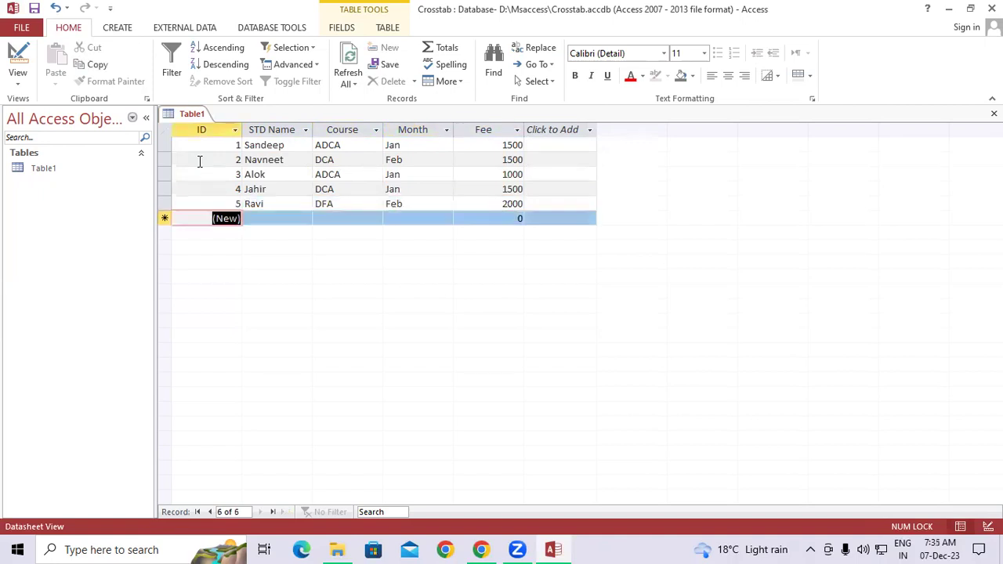
Add a sixth record with the student's name, course ADCA, month Mar and fee 1500.
{"action": "key", "text": "Tab"}
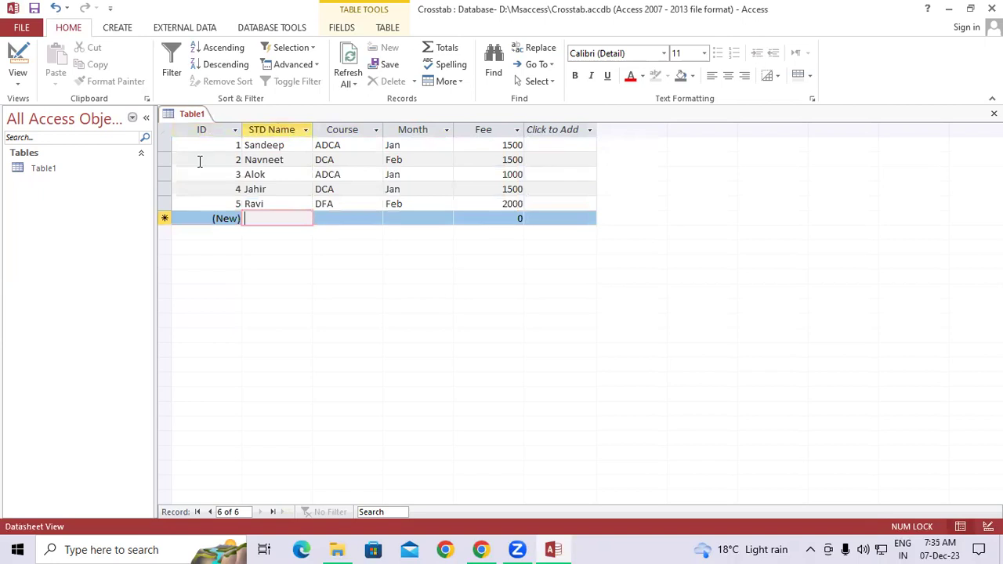
{"action": "type", "text": "Kundan"}
{"action": "key", "text": "Tab"}
{"action": "type", "text": "ADCA"}
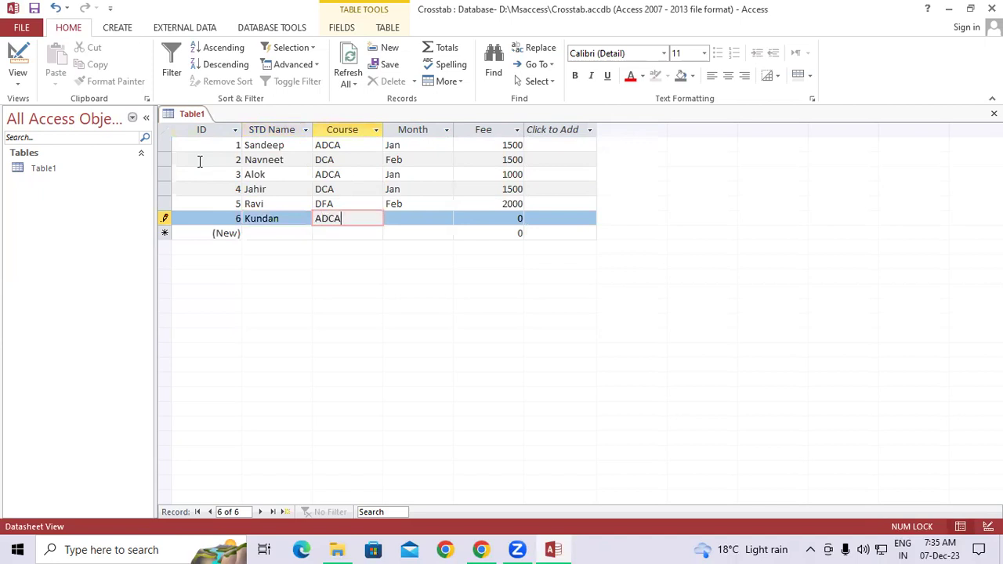
{"action": "key", "text": "Tab"}
{"action": "type", "text": "Mar"}
{"action": "key", "text": "Tab"}
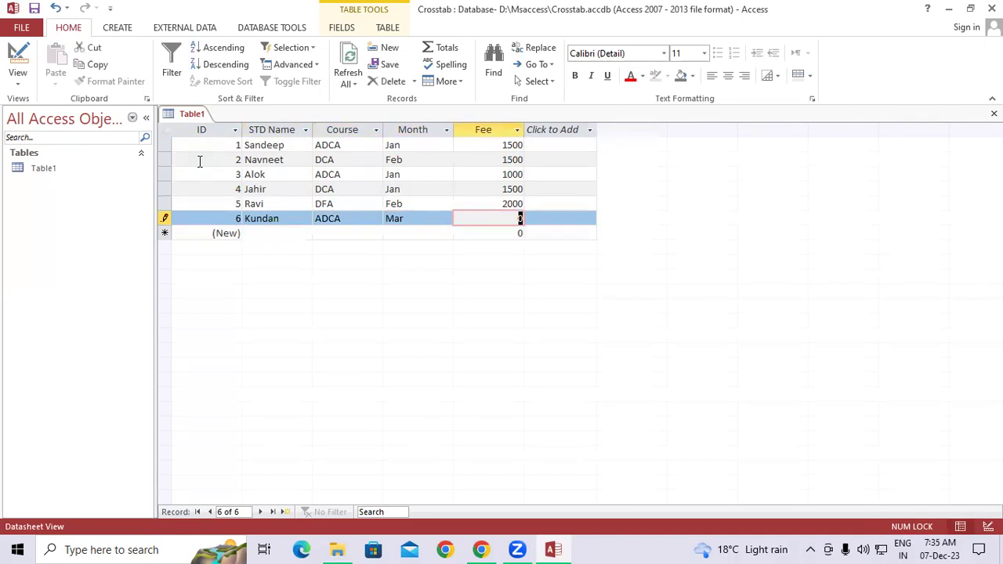
{"action": "type", "text": "1500"}
{"action": "key", "text": "Tab"}
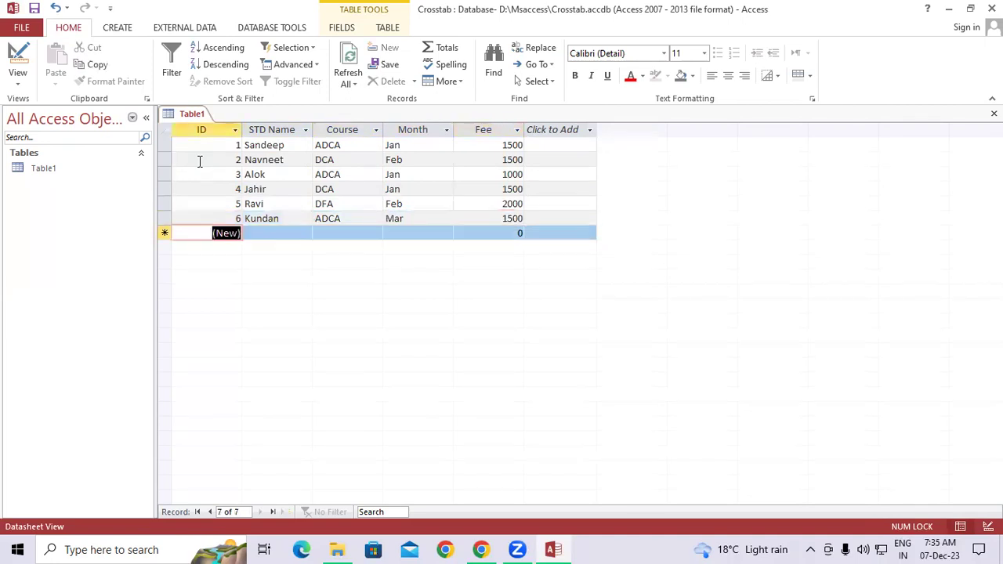
Add a seventh record with the student's name, course DCA, month Mar and fee 1000.
{"action": "key", "text": "Tab"}
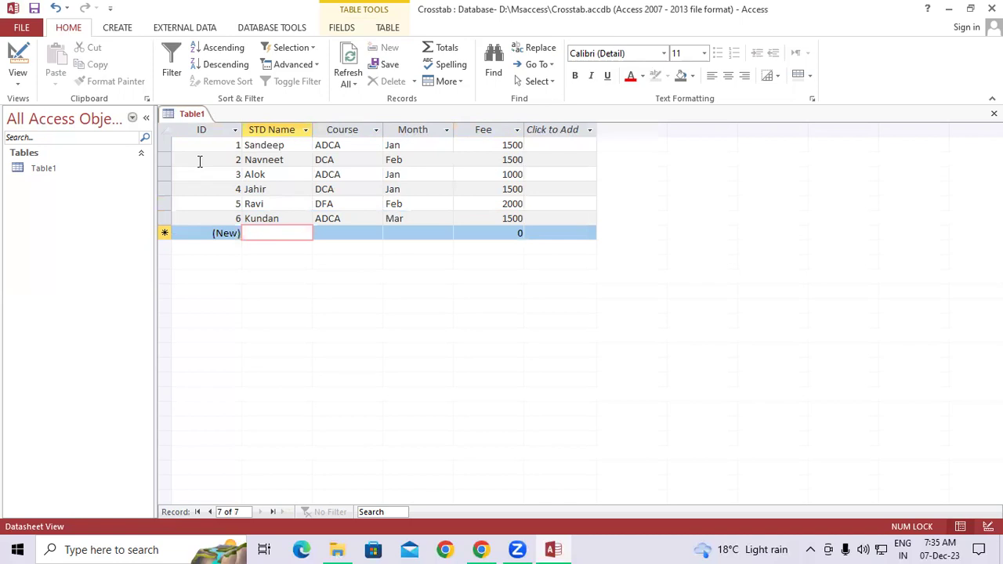
{"action": "type", "text": "Vivek"}
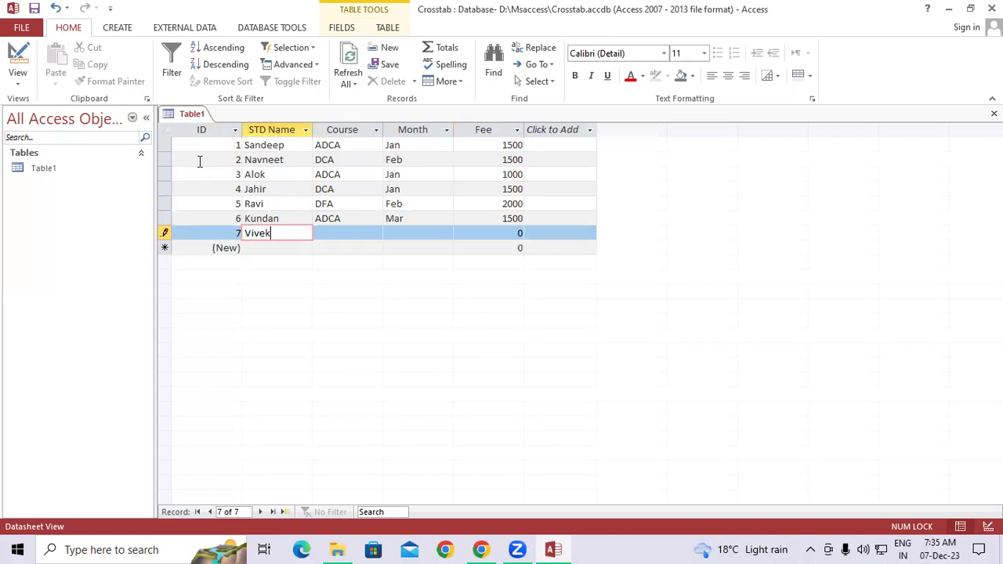
{"action": "key", "text": "Tab"}
{"action": "type", "text": "DC"}
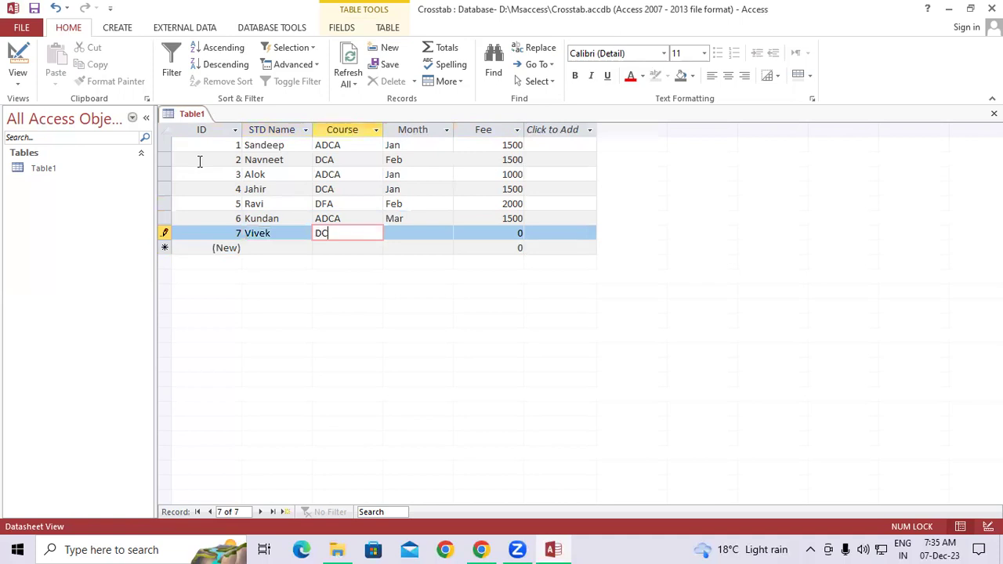
{"action": "type", "text": "A"}
{"action": "key", "text": "Tab"}
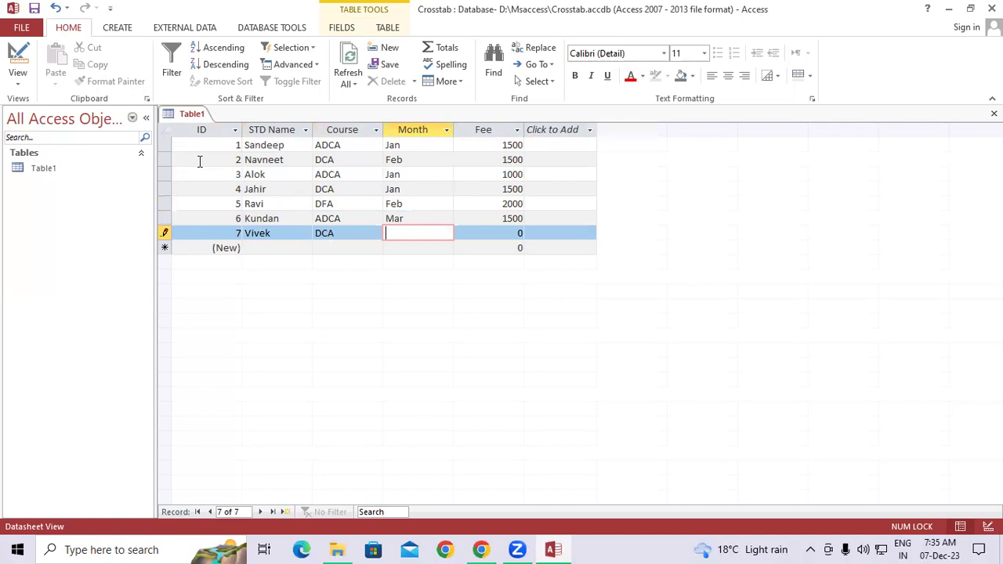
{"action": "type", "text": "Mar"}
{"action": "key", "text": "Tab"}
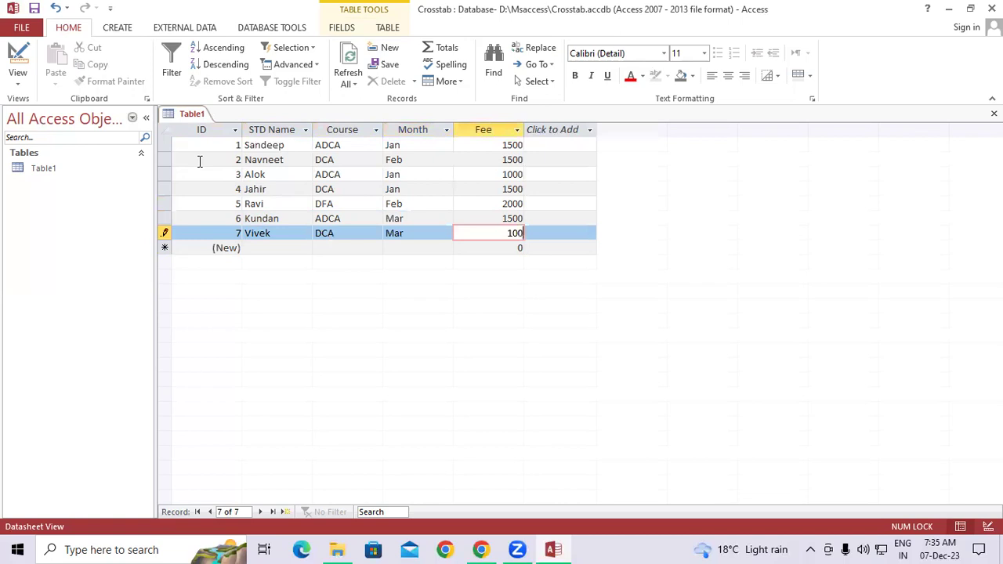
{"action": "type", "text": "0"}
{"action": "key", "text": "Tab"}
Add an eighth record with the student's name, course ADCA, month Feb and fee 1500.
{"action": "key", "text": "Tab"}
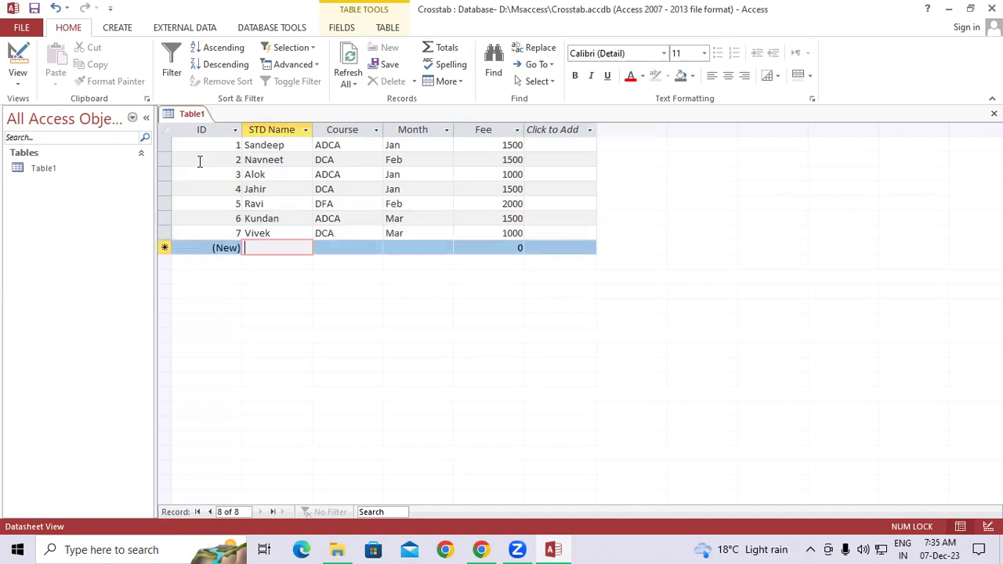
{"action": "type", "text": "Aman"}
{"action": "key", "text": "Tab"}
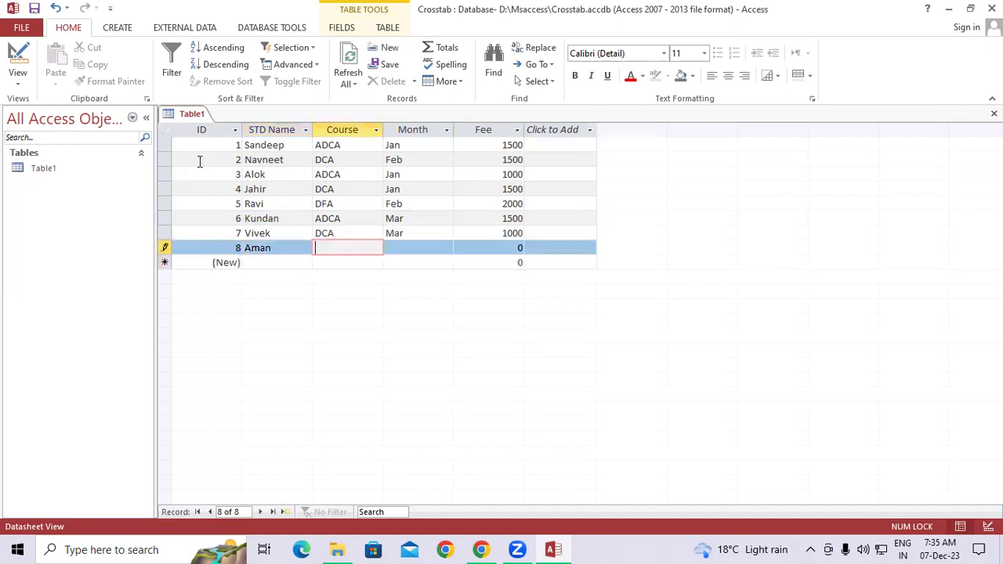
{"action": "type", "text": "ADCA"}
{"action": "key", "text": "Tab"}
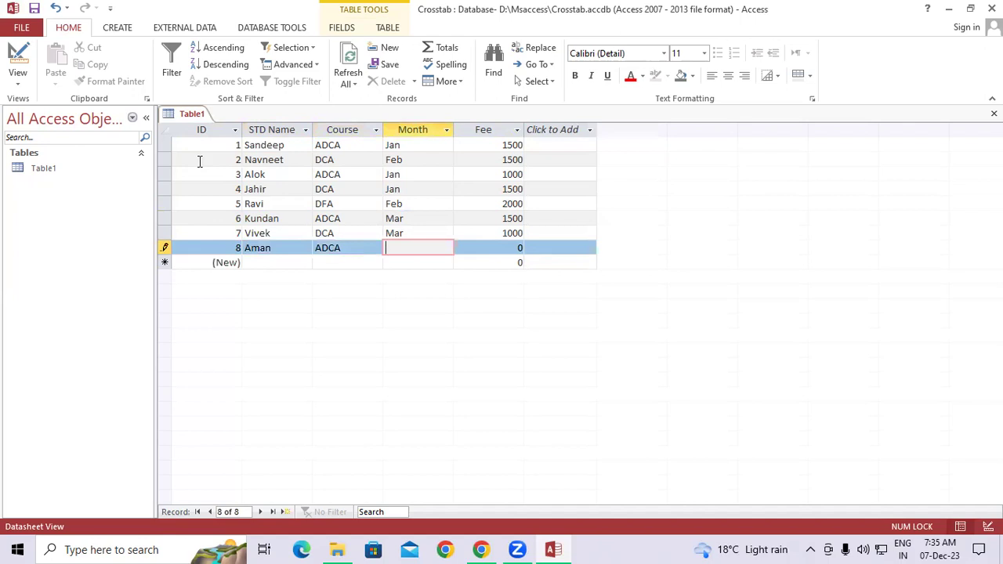
{"action": "type", "text": "Feb"}
{"action": "key", "text": "Tab"}
{"action": "type", "text": "150"}
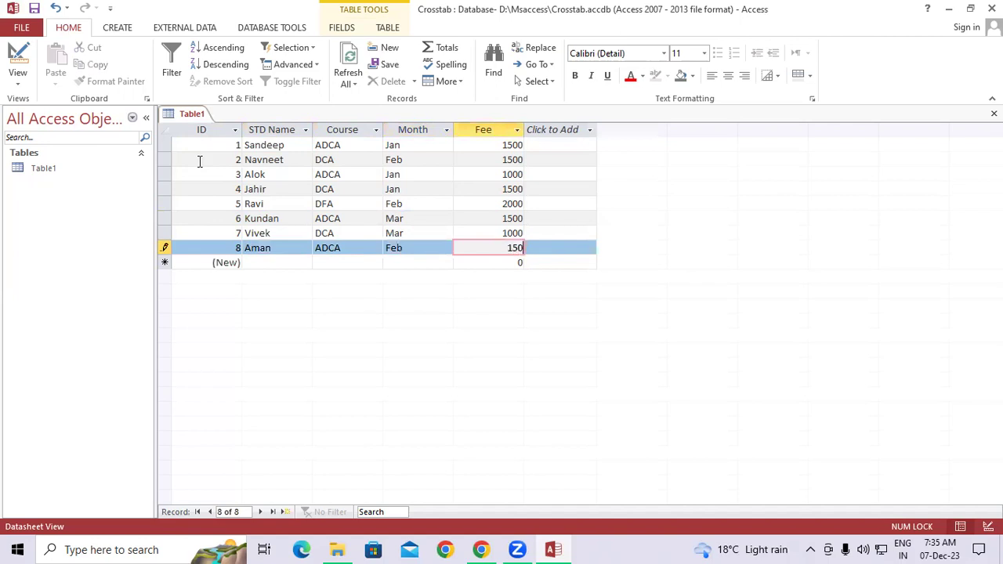
{"action": "type", "text": "0"}
{"action": "key", "text": "Tab"}
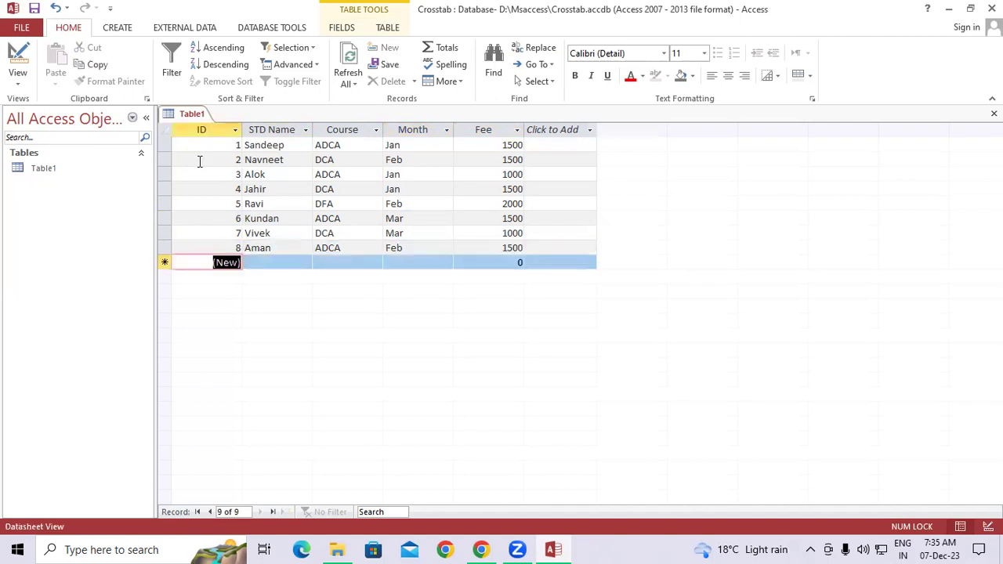
Add a ninth record with the student's name, course DCA, month Mar and fee 1000.
{"action": "key", "text": "Tab"}
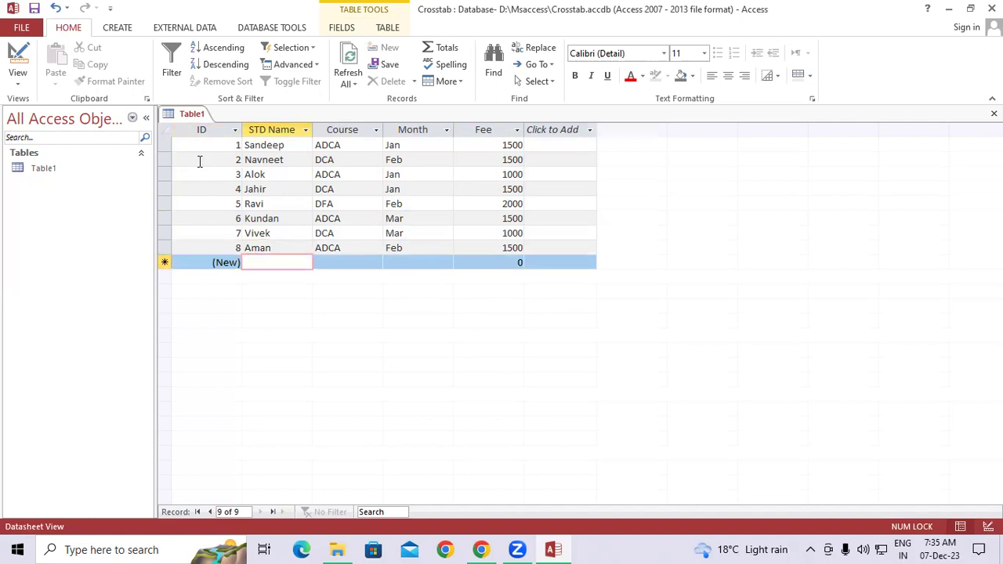
{"action": "type", "text": "Rohan"}
{"action": "key", "text": "Tab"}
{"action": "type", "text": "DCA"}
{"action": "key", "text": "Tab"}
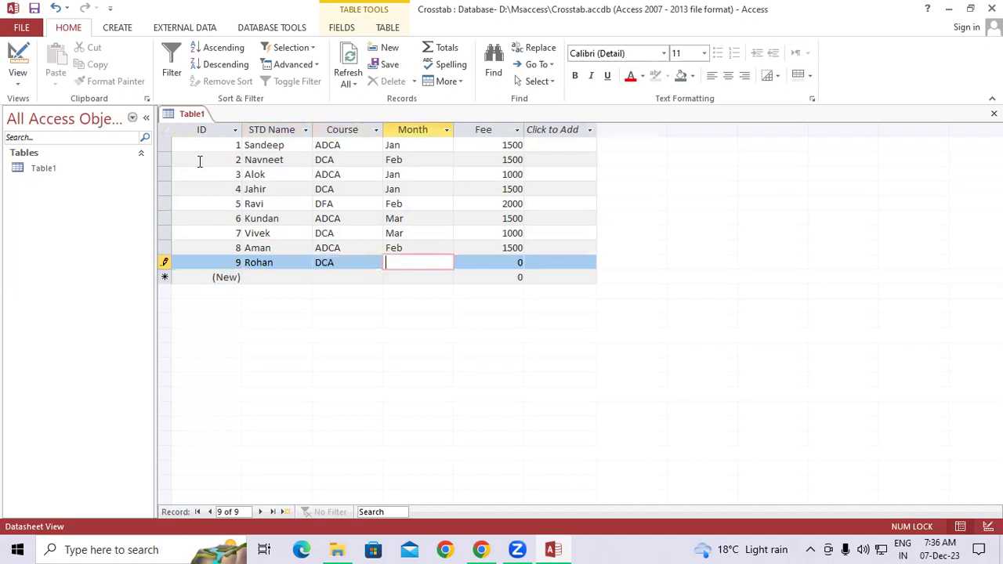
{"action": "type", "text": "Mar"}
{"action": "key", "text": "Tab"}
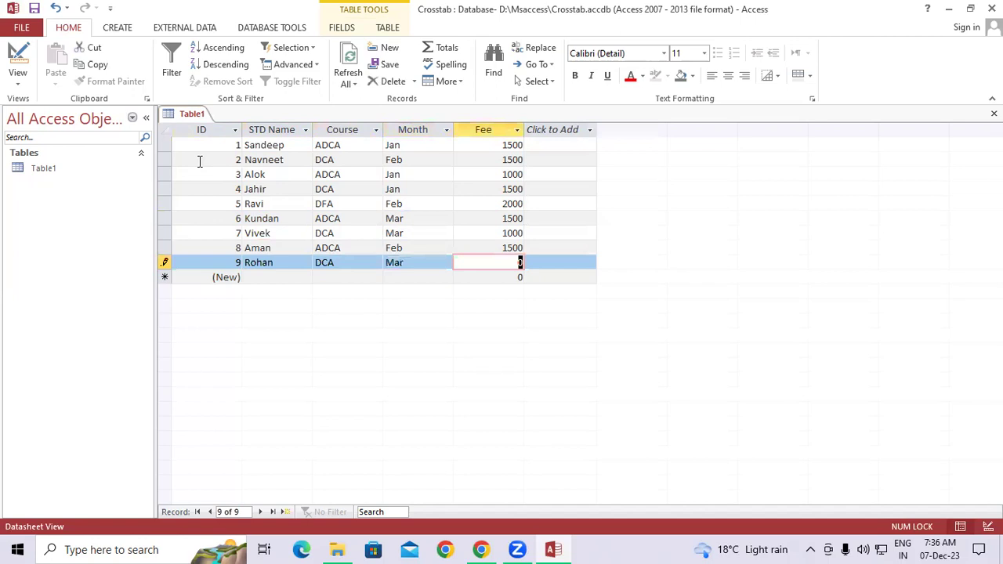
{"action": "type", "text": "1000"}
{"action": "key", "text": "Tab"}
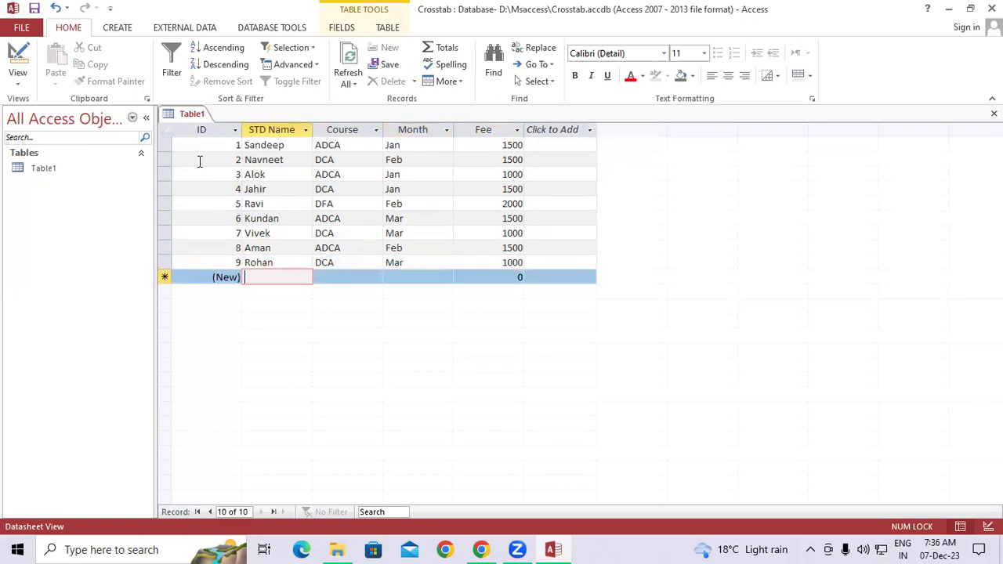
Add a tenth record with the student's name, course ADFA, month Jan and fee 1500.
{"action": "type", "text": "Rahul"}
{"action": "key", "text": "Tab"}
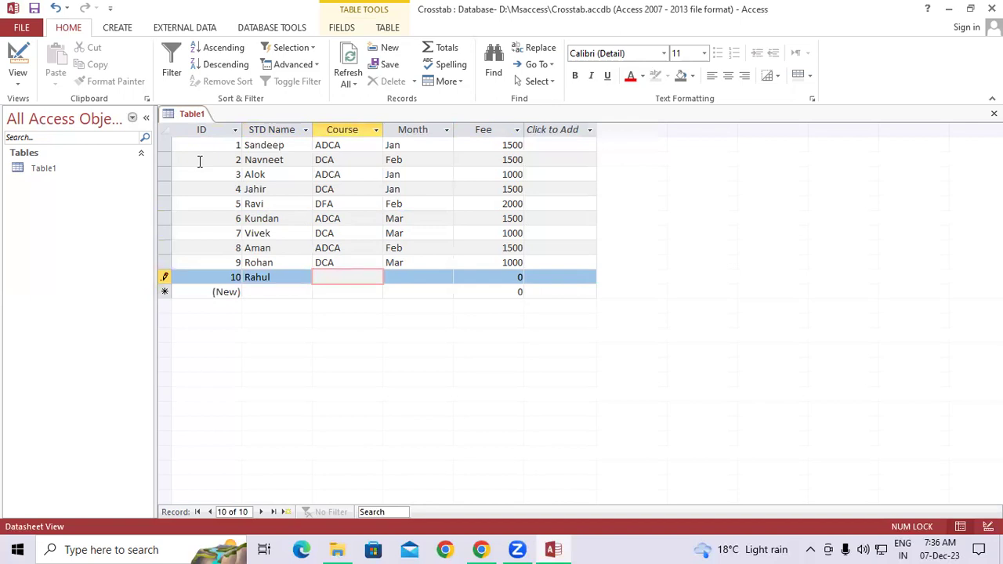
{"action": "type", "text": "ADFA"}
{"action": "key", "text": "Tab"}
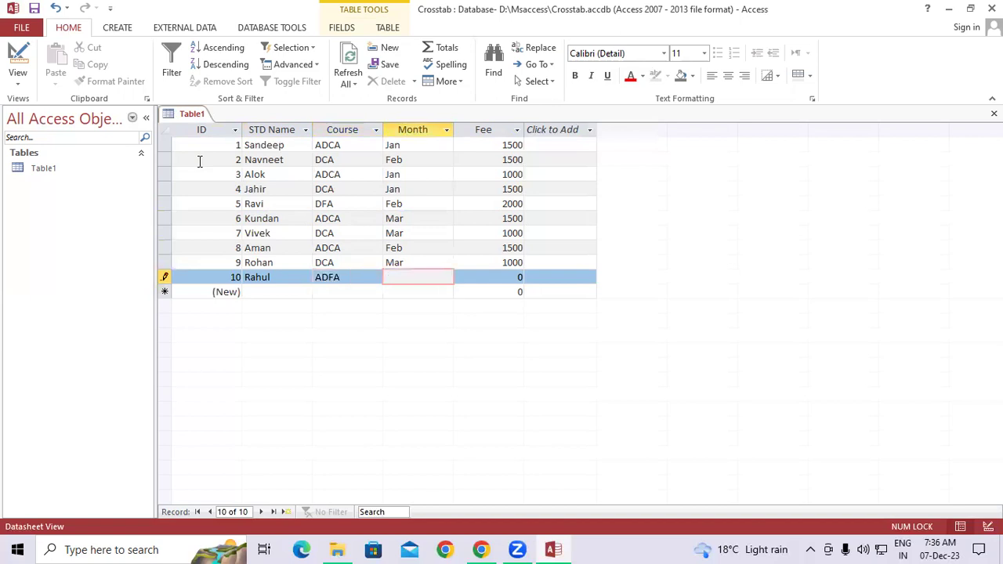
{"action": "type", "text": "Jan"}
{"action": "key", "text": "Tab"}
{"action": "type", "text": "1500"}
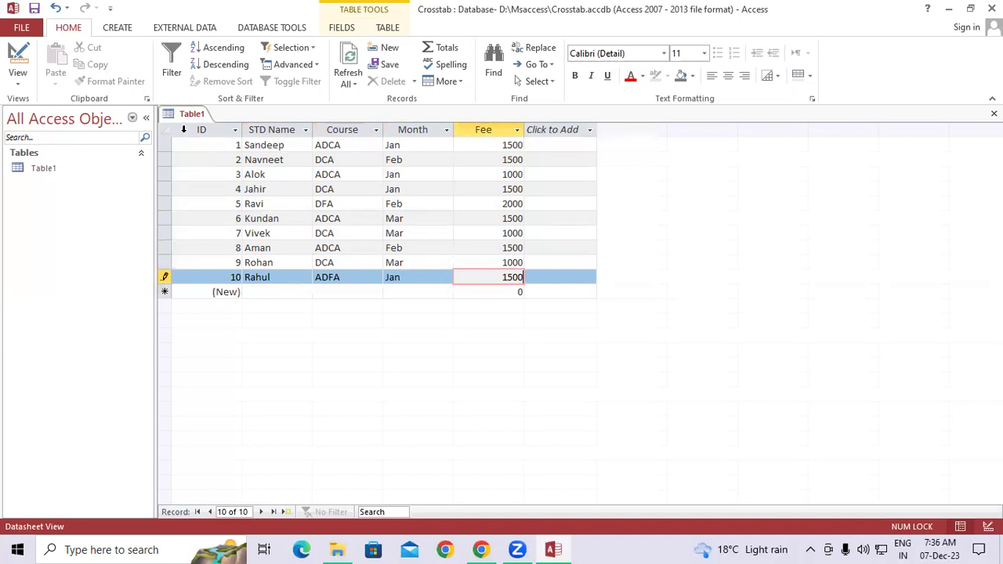
Save Table1 with its entered records and close it.
{"action": "right_click", "coordinate": [194, 116]}
{"action": "left_click", "coordinate": [204, 126]}
{"action": "right_click", "coordinate": [191, 118]}
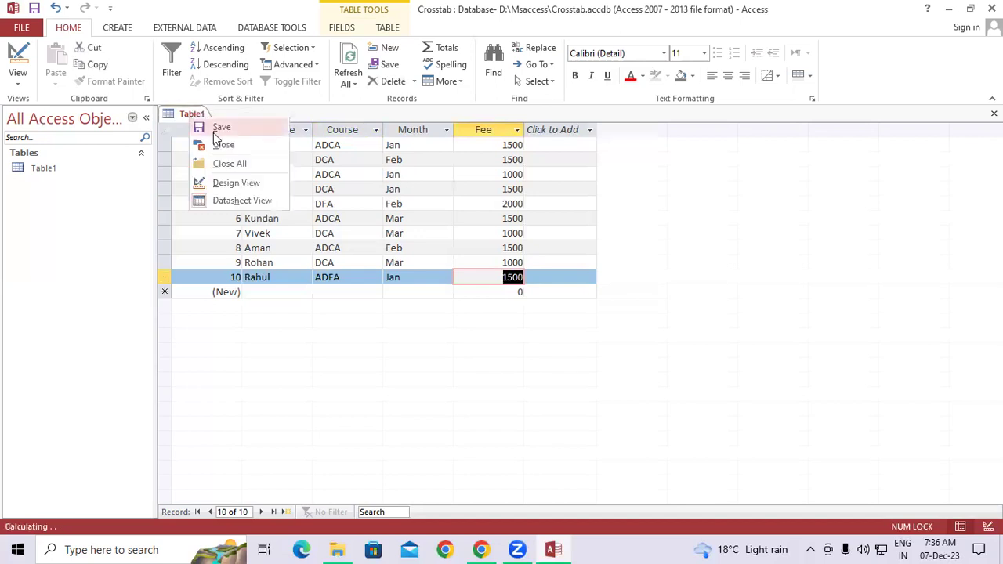
{"action": "left_click", "coordinate": [216, 128]}
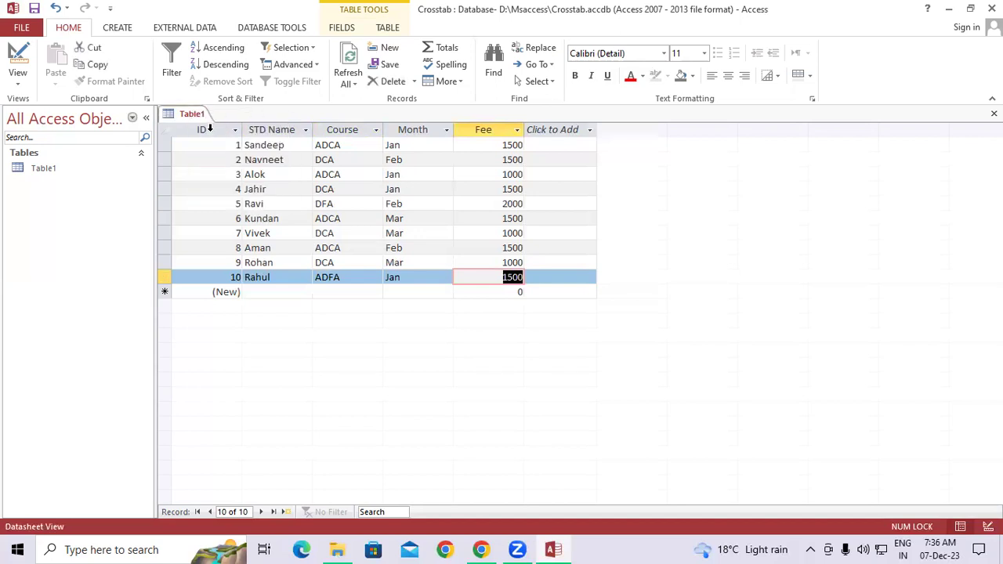
{"action": "right_click", "coordinate": [188, 116]}
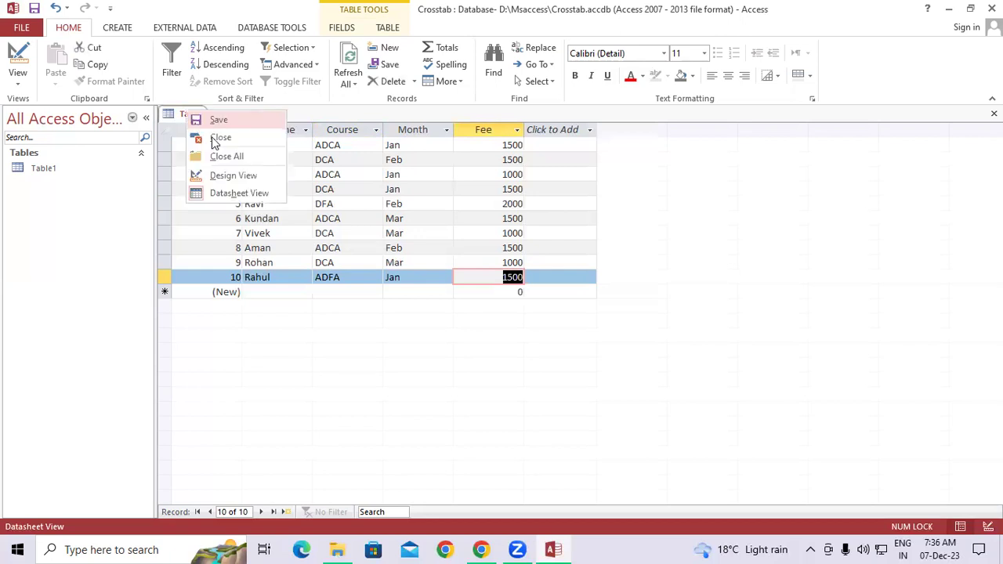
{"action": "left_click", "coordinate": [220, 138]}
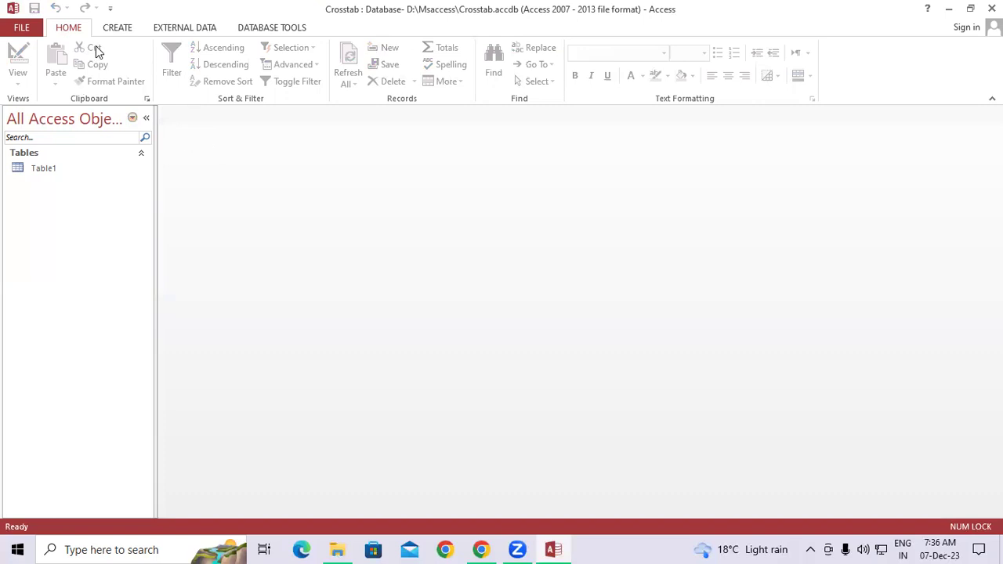
Start a new query with the Crosstab Query Wizard, using Table1 as its source.
{"action": "left_click", "coordinate": [120, 30]}
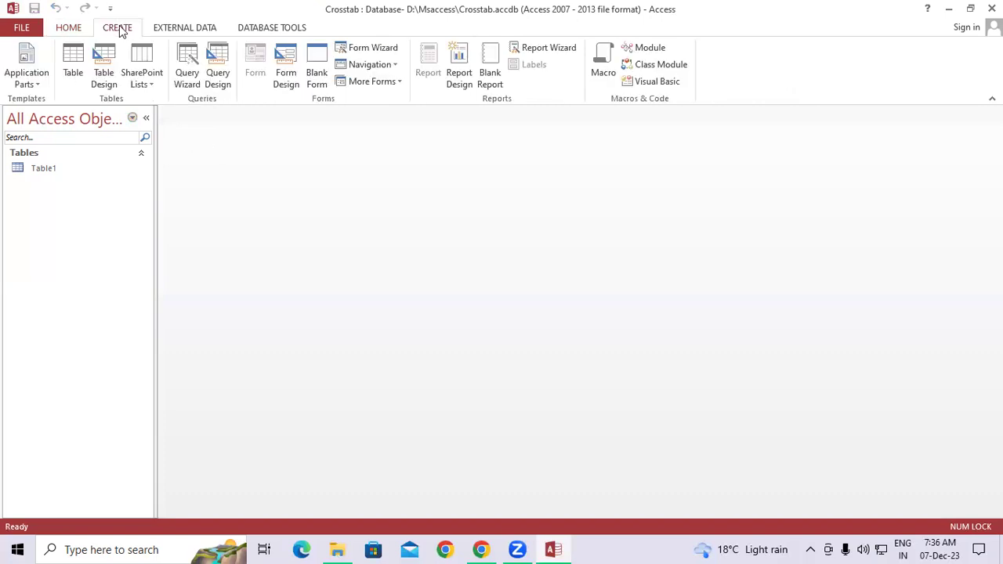
{"action": "left_click", "coordinate": [187, 69]}
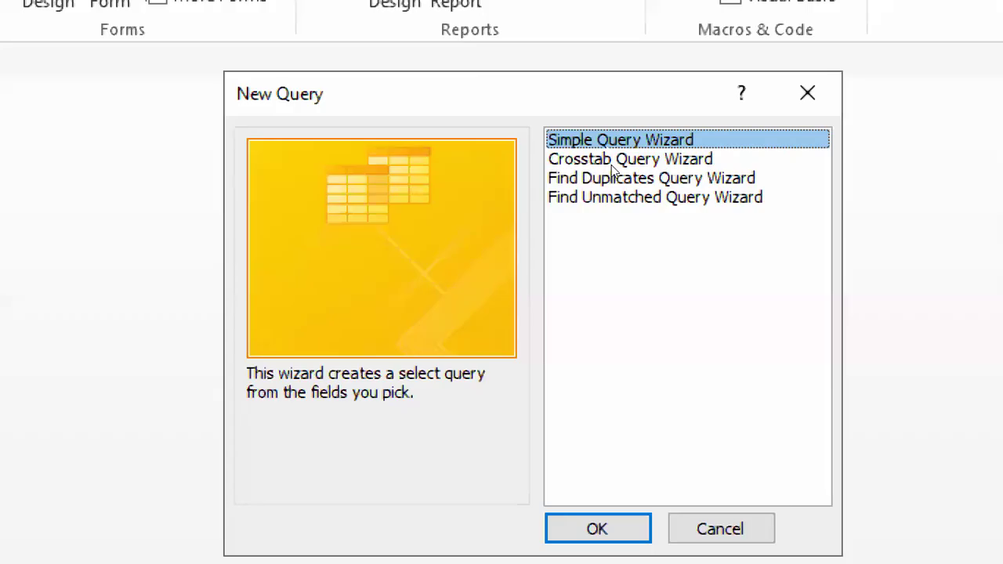
{"action": "left_click", "coordinate": [569, 165]}
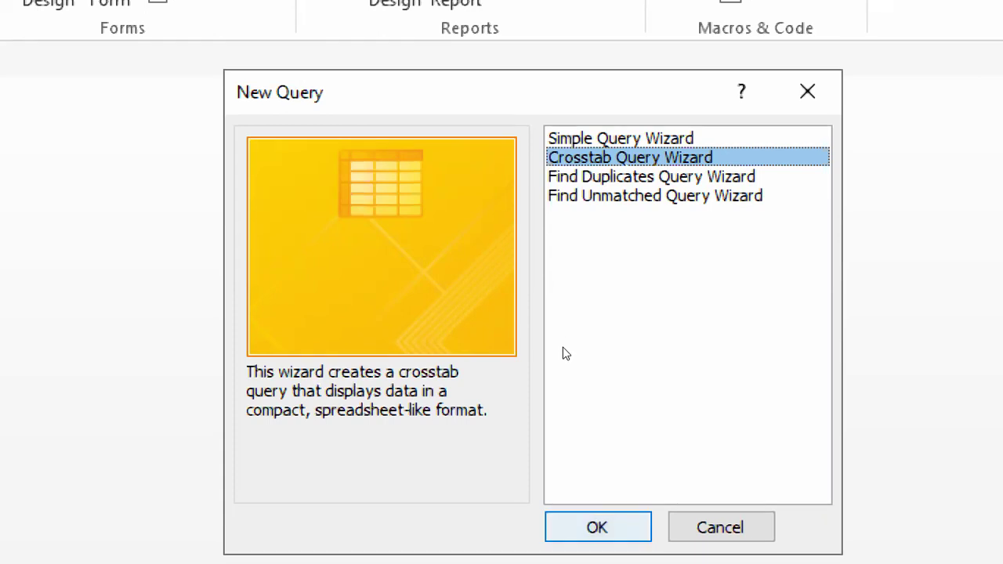
{"action": "key", "text": "Return"}
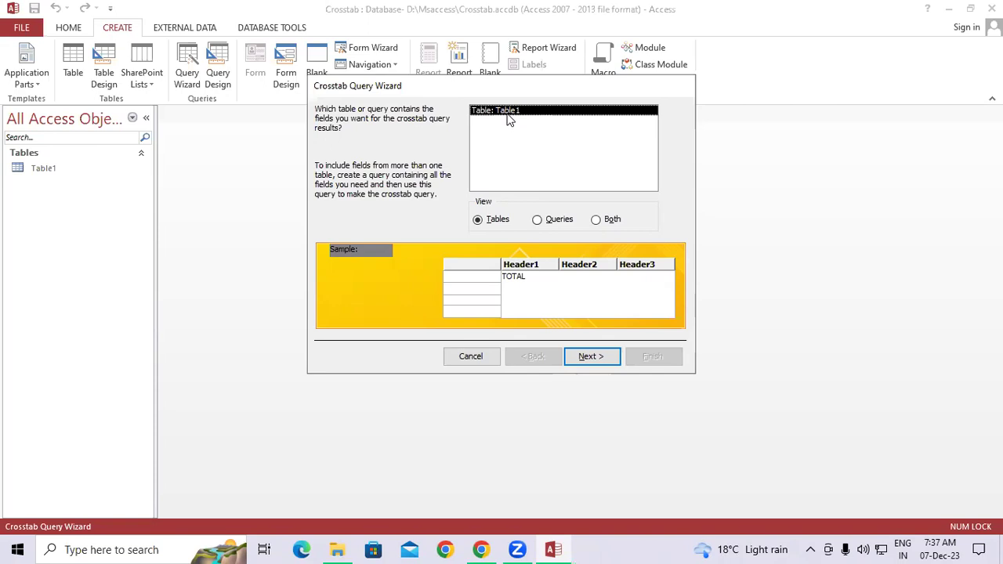
{"action": "left_click", "coordinate": [588, 359]}
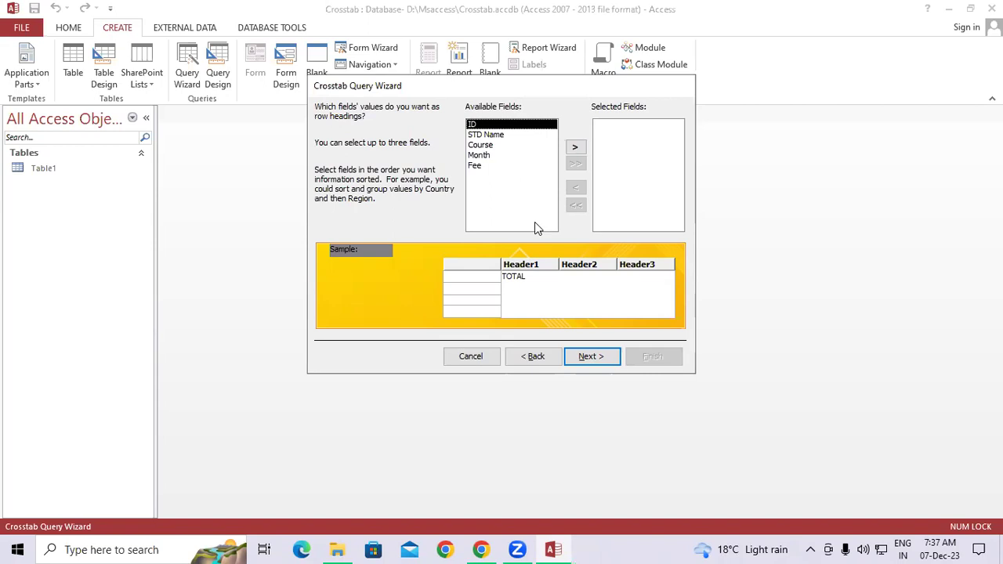
Use the Month field for the crosstab's row headings and the Fee field for its column headings.
{"action": "left_click", "coordinate": [489, 156]}
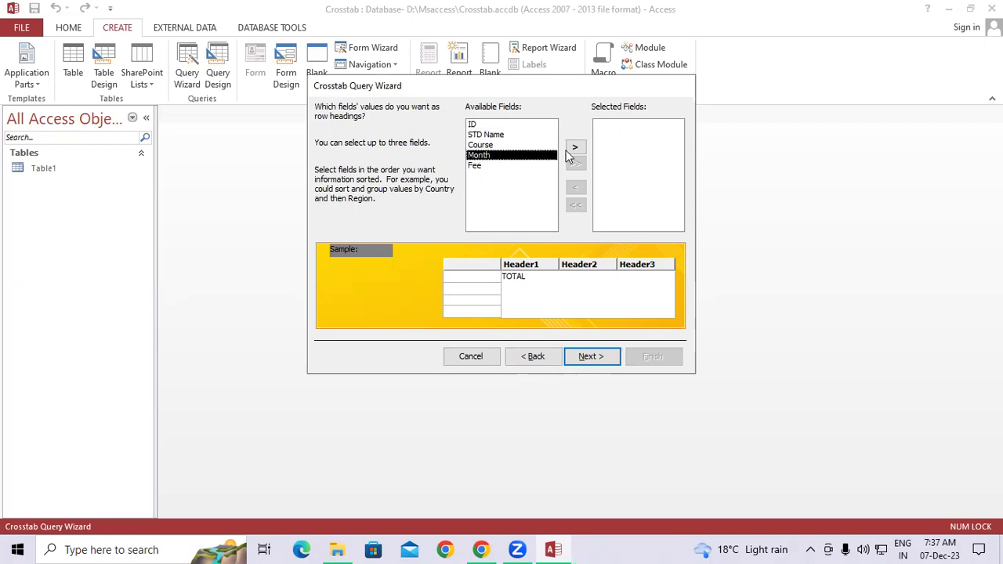
{"action": "left_click", "coordinate": [577, 149]}
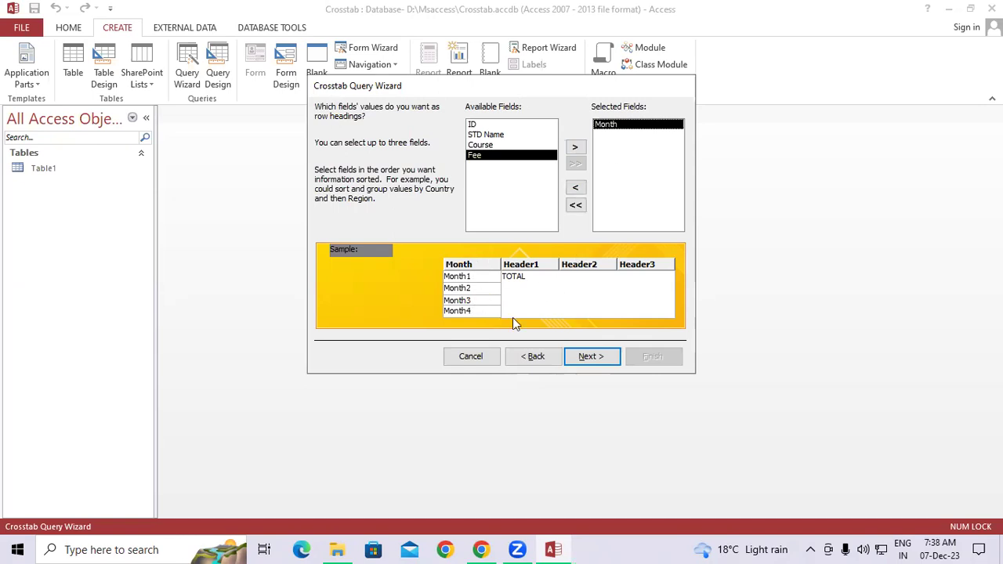
{"action": "left_click", "coordinate": [597, 357]}
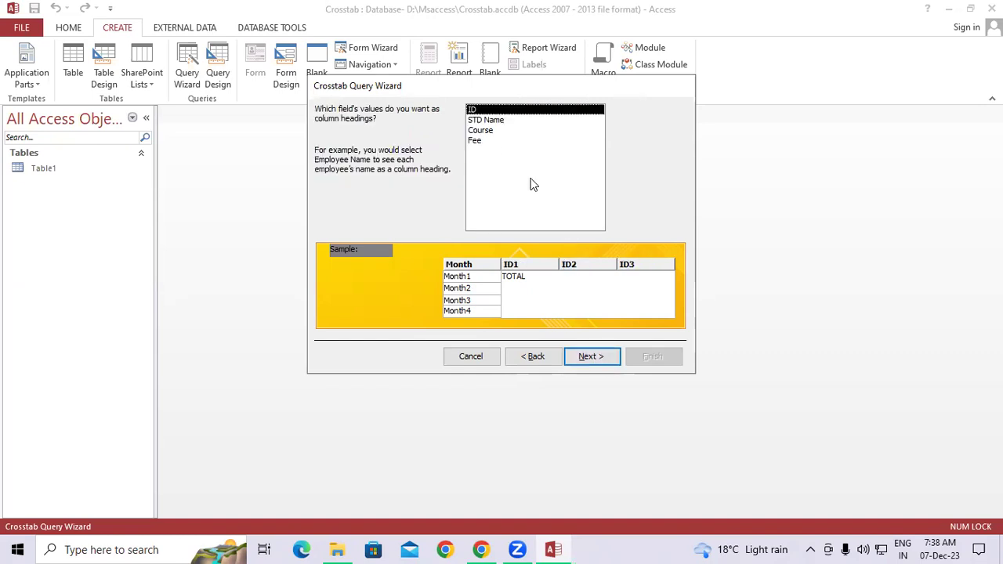
{"action": "left_click", "coordinate": [476, 141]}
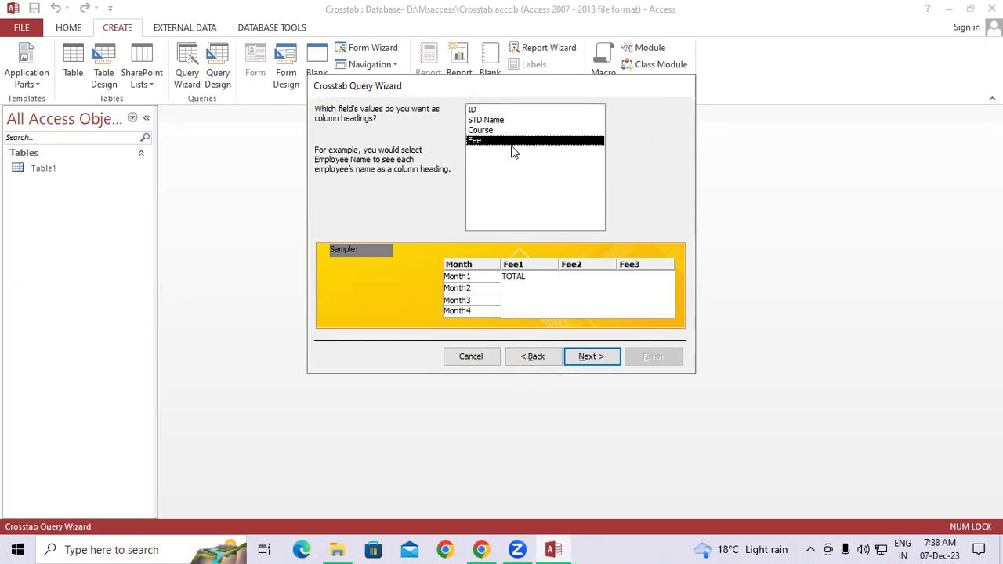
{"action": "left_click", "coordinate": [587, 358]}
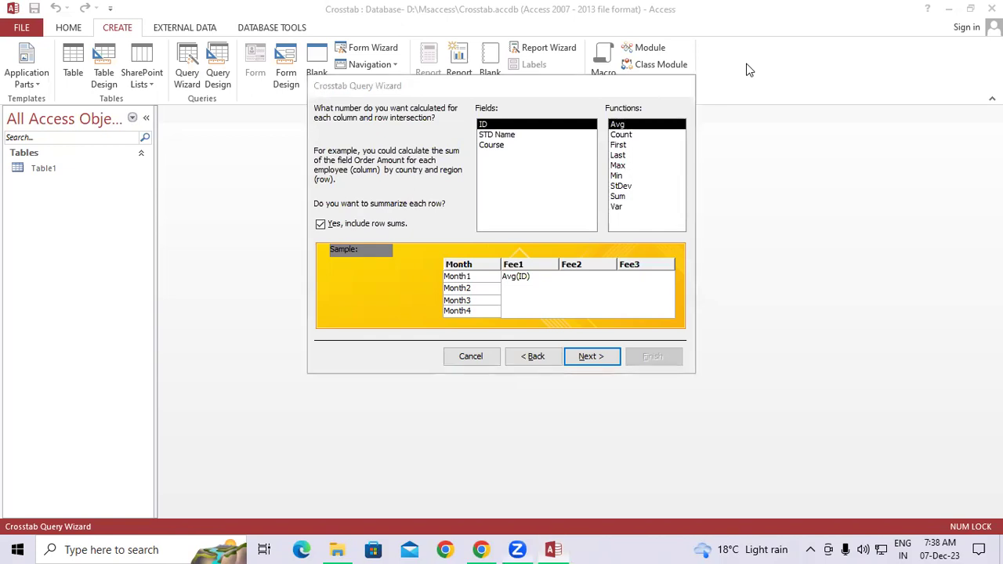
{"action": "mouse_move", "coordinate": [167, 220]}
{"action": "left_mouse_down"}
{"action": "mouse_move", "coordinate": [199, 203]}
{"action": "mouse_move", "coordinate": [207, 236]}
{"action": "mouse_move", "coordinate": [231, 205]}
{"action": "mouse_move", "coordinate": [247, 210]}
{"action": "left_mouse_up"}
{"action": "left_click_drag", "start_coordinate": [244, 145], "coordinate": [252, 148]}
{"action": "mouse_move", "coordinate": [314, 104]}
{"action": "left_mouse_down"}
{"action": "mouse_move", "coordinate": [376, 88]}
{"action": "mouse_move", "coordinate": [415, 59]}
{"action": "left_mouse_up"}
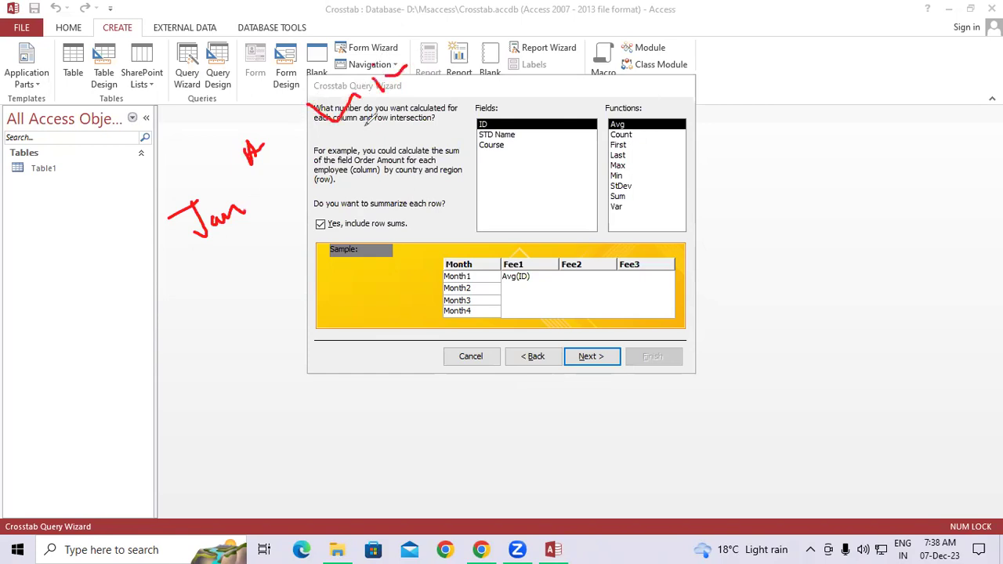
{"action": "left_click_drag", "start_coordinate": [355, 149], "coordinate": [397, 123]}
{"action": "mouse_move", "coordinate": [270, 237]}
{"action": "left_mouse_down"}
{"action": "mouse_move", "coordinate": [252, 273]}
{"action": "mouse_move", "coordinate": [294, 250]}
{"action": "left_mouse_up"}
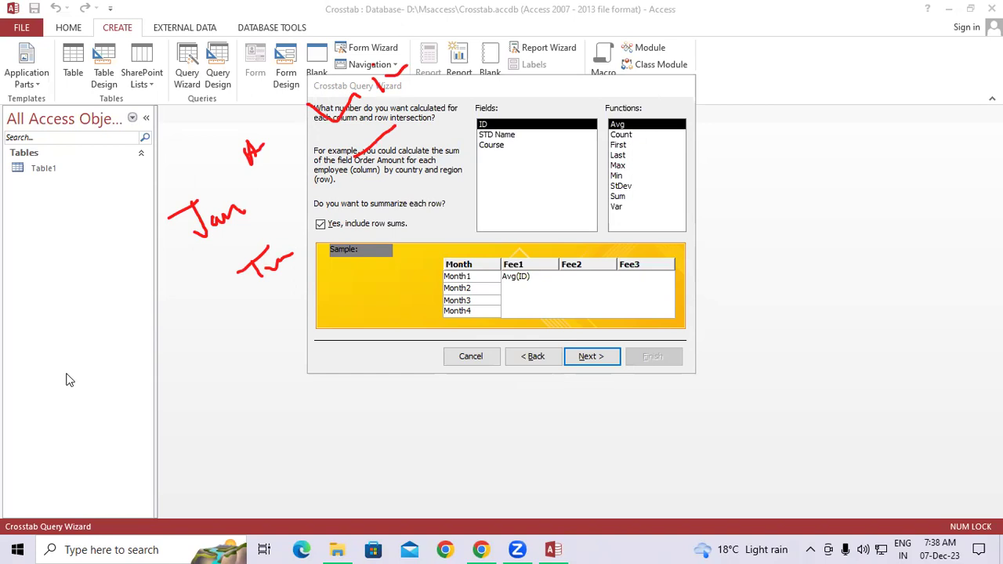
{"action": "key", "text": "e"}
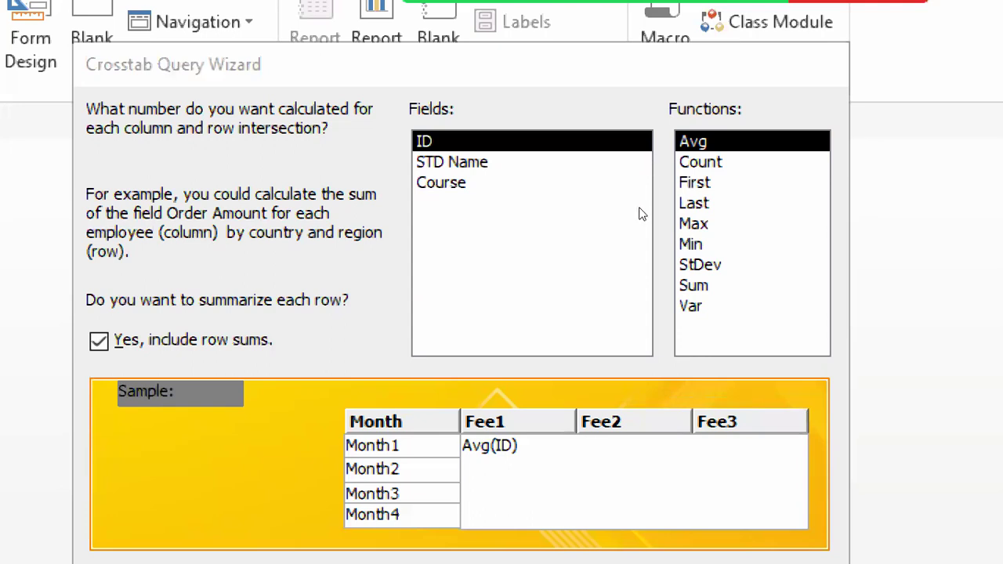
Choose the Sum function for the ID field as the value calculated at each row and column intersection.
{"action": "key", "text": "Down"}
{"action": "key", "text": "Down"}
{"action": "key", "text": "Down"}
{"action": "key", "text": "Down"}
{"action": "key", "text": "Down"}
{"action": "key", "text": "Down"}
{"action": "key", "text": "Down"}
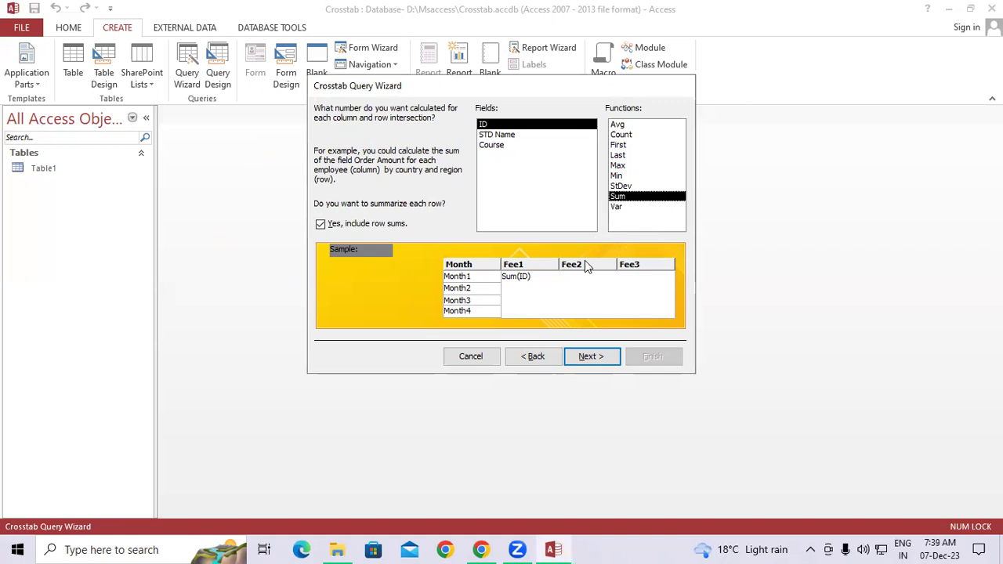
Complete the crosstab query under the name Table1_Crosstab and open it for viewing.
{"action": "left_click", "coordinate": [587, 357]}
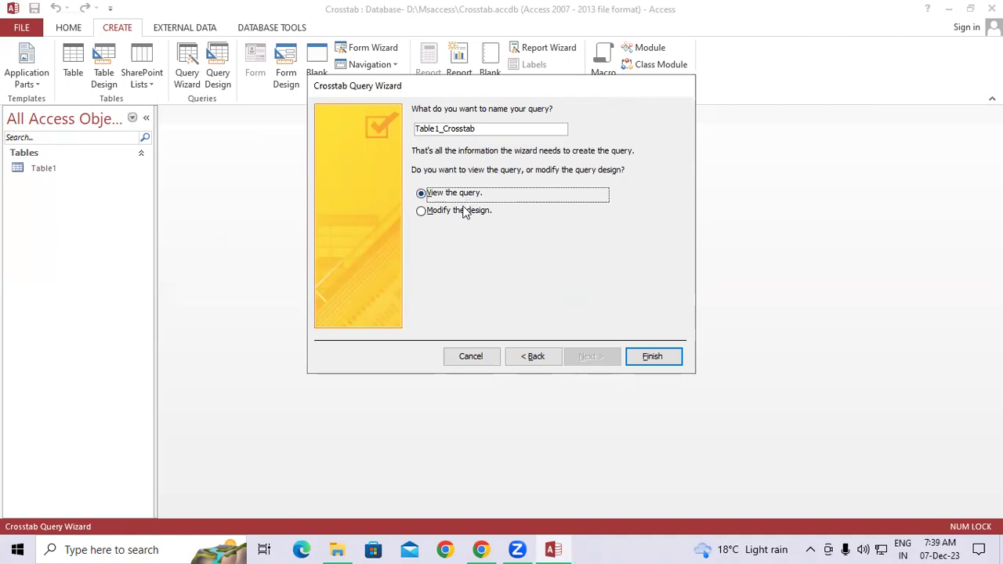
{"action": "left_click", "coordinate": [652, 357]}
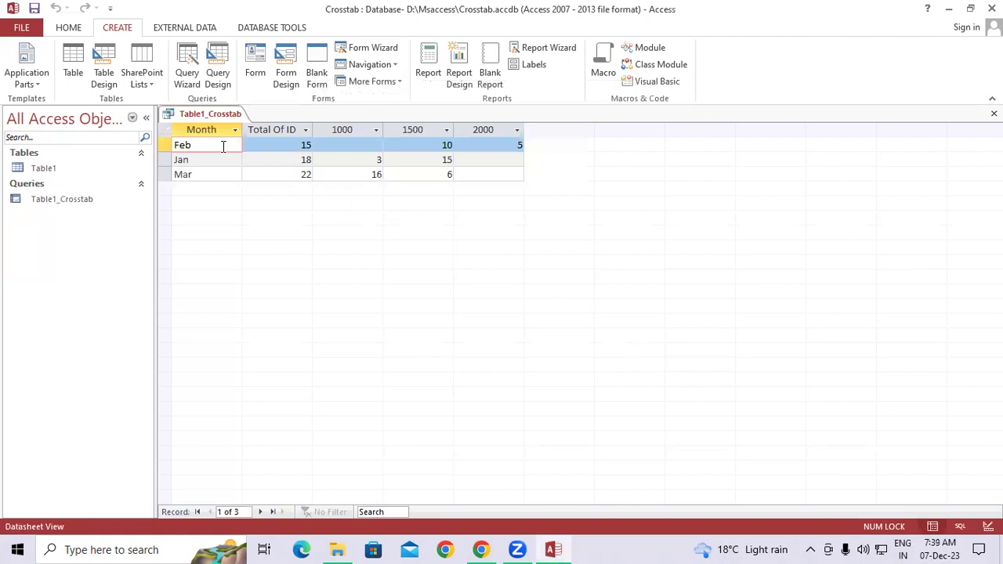
Check each month's Total Of ID value and the 1000 fee column in the crosstab results, and close the query.
{"action": "left_click", "coordinate": [302, 145]}
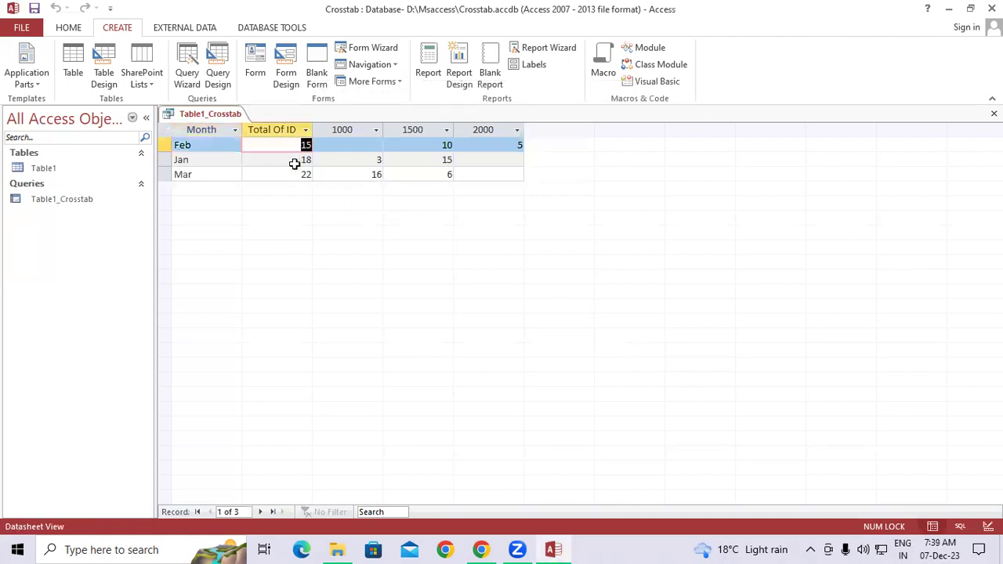
{"action": "left_click", "coordinate": [302, 160]}
{"action": "left_click", "coordinate": [302, 174]}
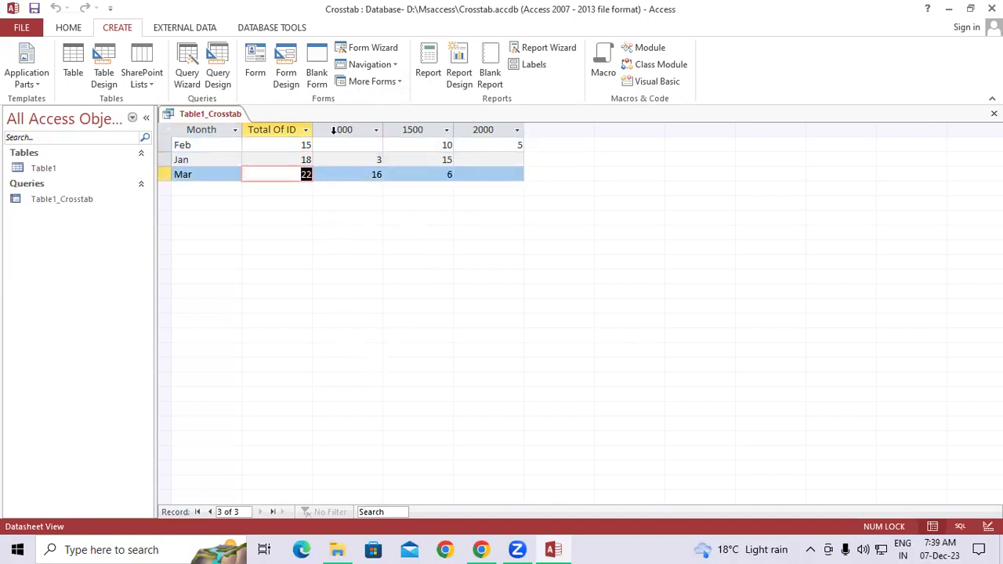
{"action": "left_click", "coordinate": [334, 131]}
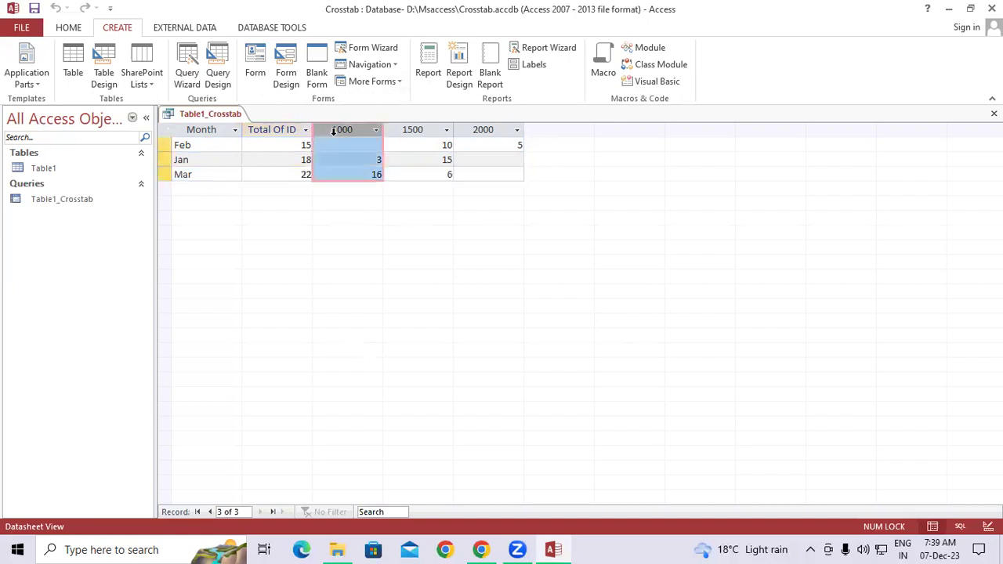
{"action": "right_click", "coordinate": [226, 115]}
{"action": "left_click", "coordinate": [252, 143]}
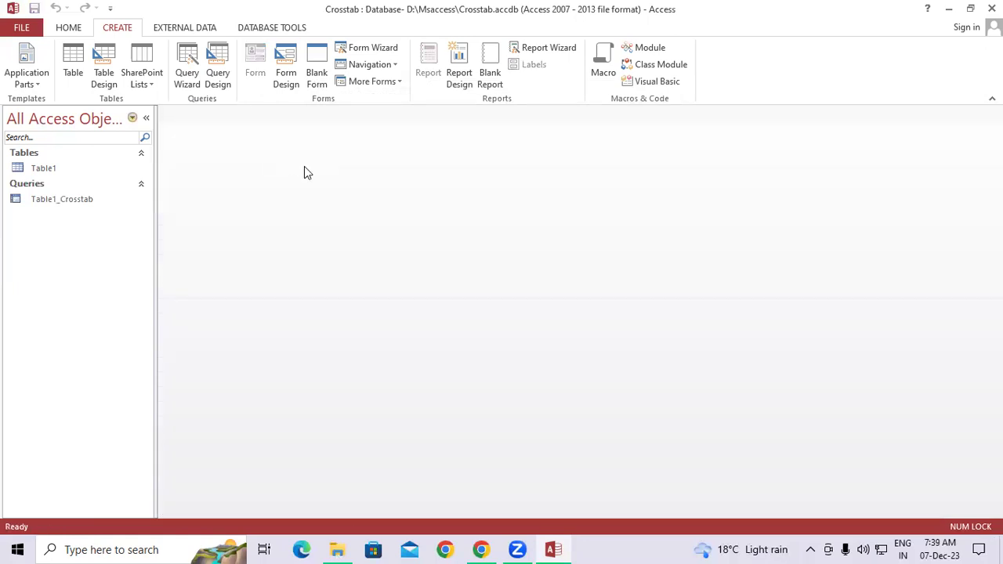
Start another query with the Crosstab Query Wizard, based on Table1.
{"action": "left_click", "coordinate": [192, 63]}
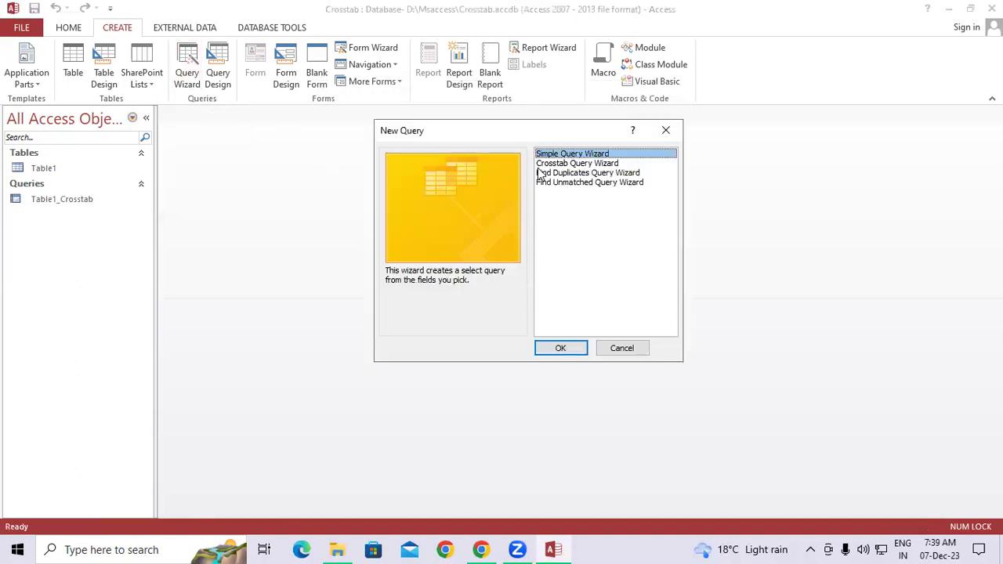
{"action": "left_click", "coordinate": [551, 164]}
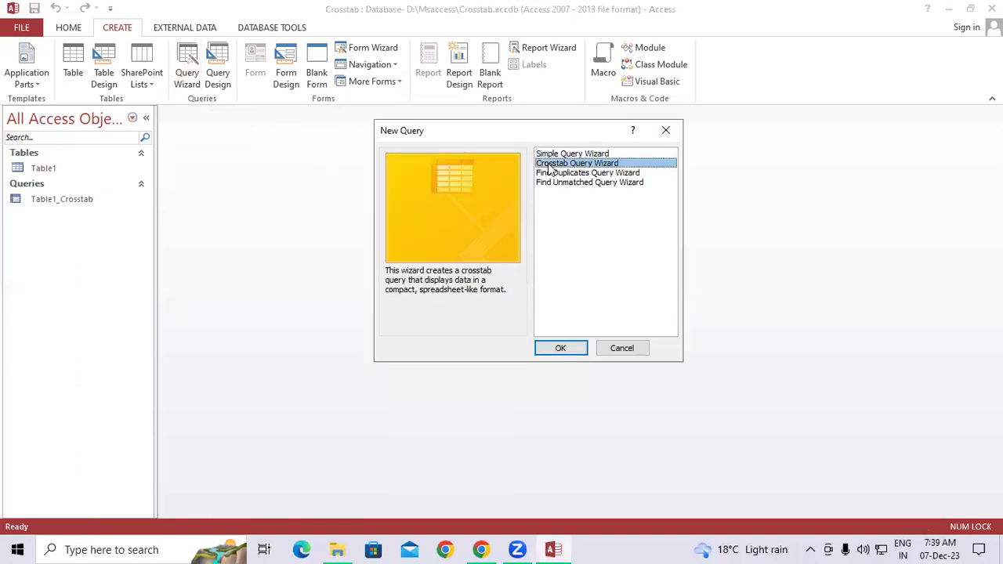
{"action": "left_click", "coordinate": [562, 348]}
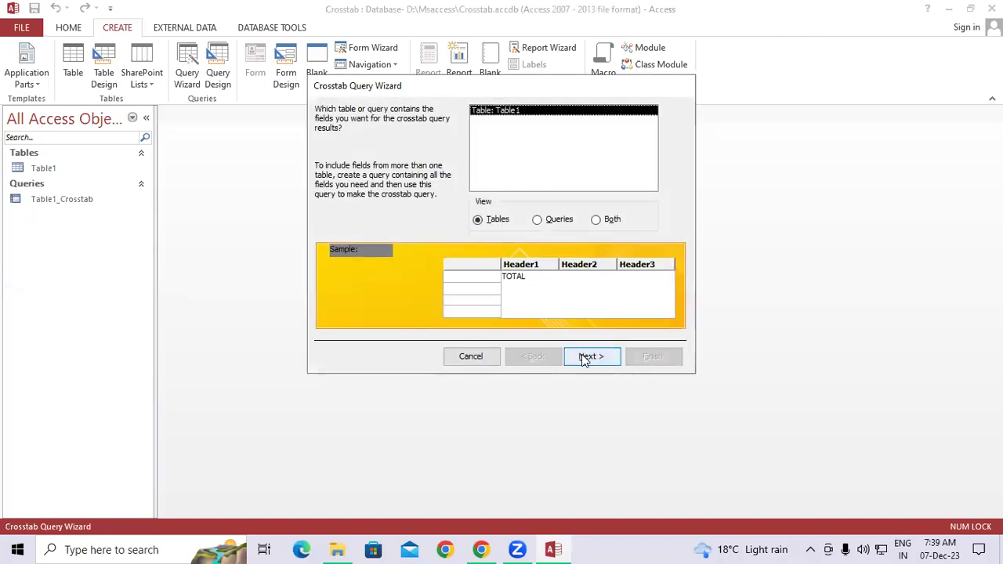
{"action": "left_click", "coordinate": [584, 358]}
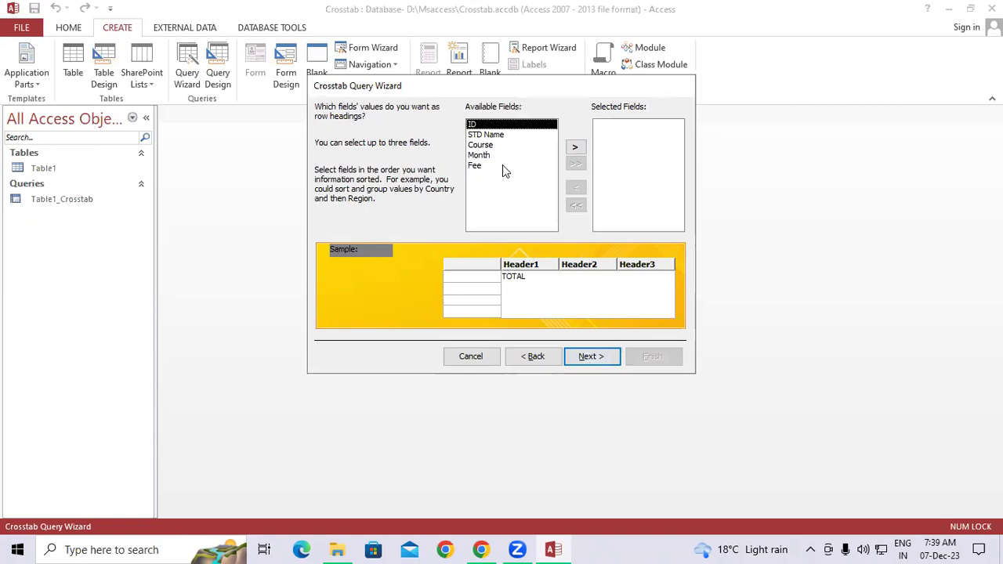
Use the Month field for the new crosstab's row headings.
{"action": "left_click", "coordinate": [480, 155]}
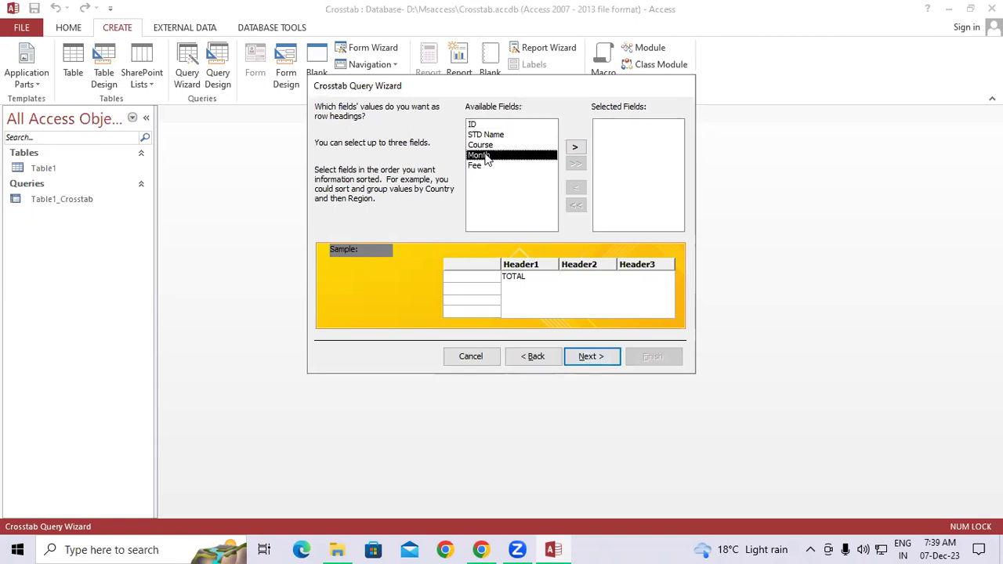
{"action": "left_click", "coordinate": [575, 148]}
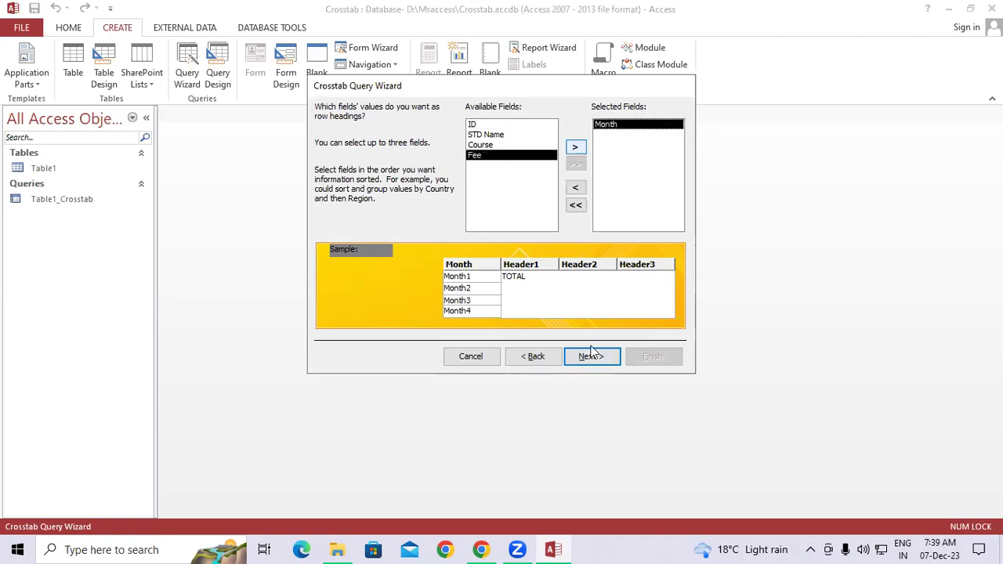
{"action": "left_click", "coordinate": [589, 354]}
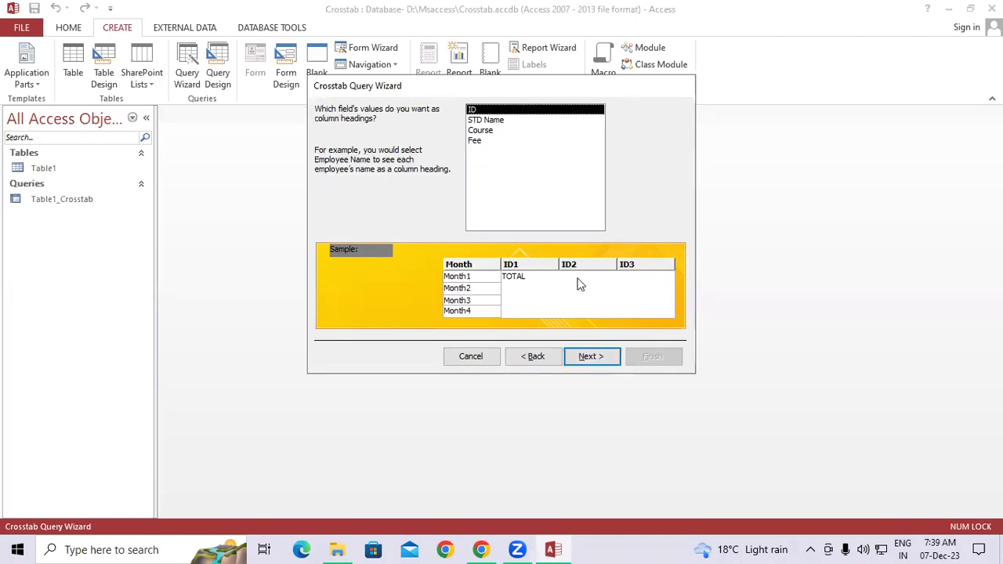
Compare the Fee, Course and STD Name fields as column headings and settle on STD Name.
{"action": "left_click", "coordinate": [478, 142]}
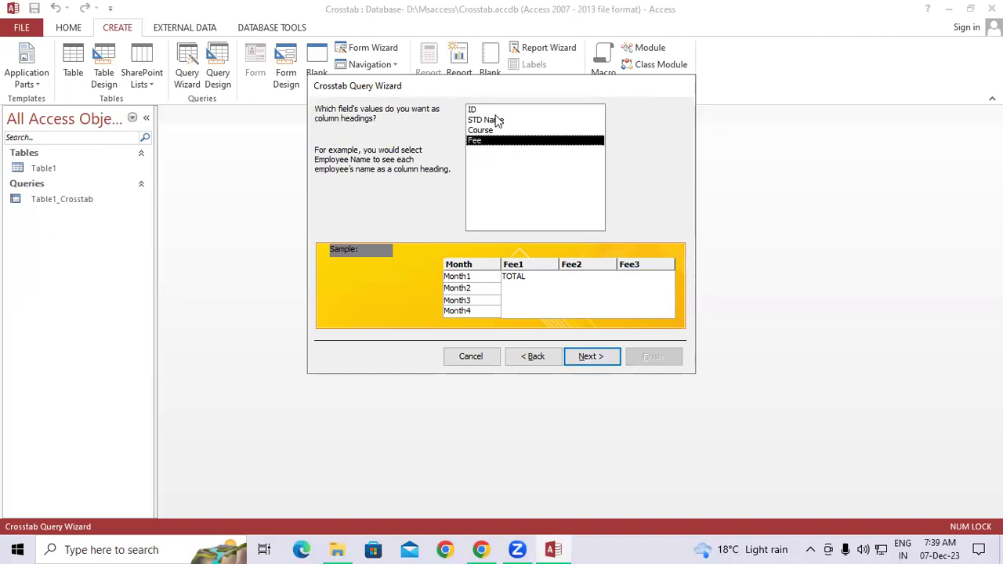
{"action": "left_click", "coordinate": [486, 124]}
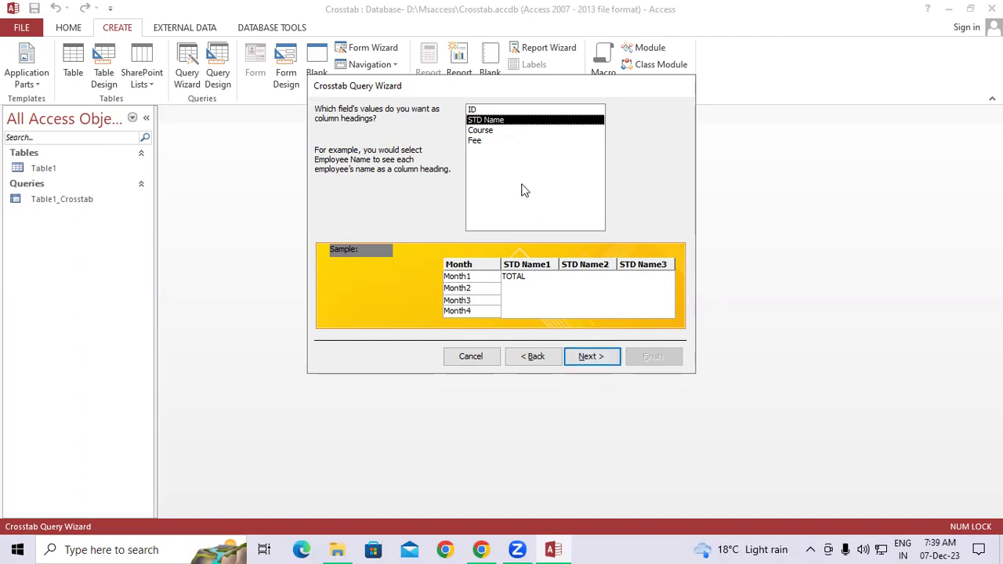
{"action": "left_click", "coordinate": [484, 141]}
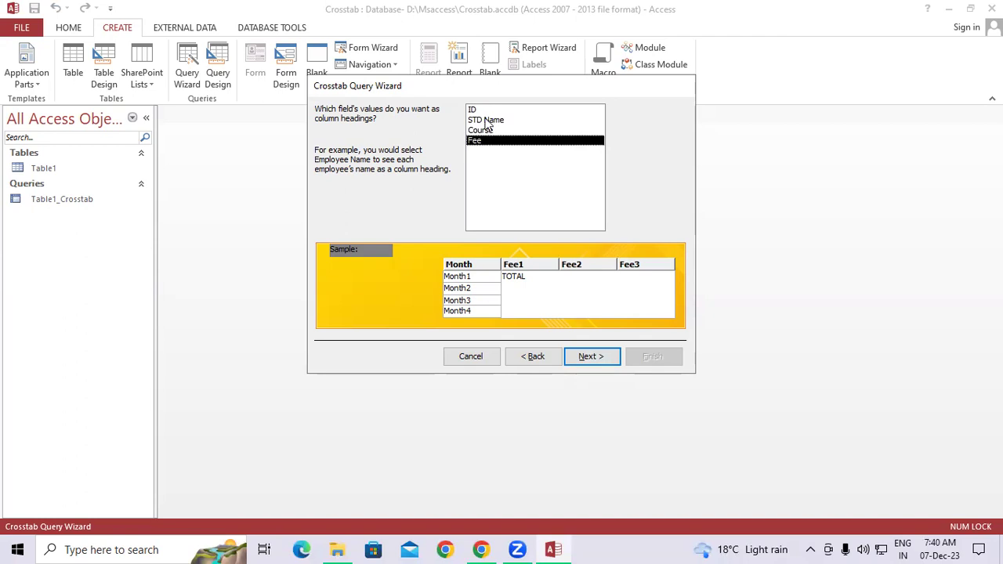
{"action": "left_click", "coordinate": [486, 120]}
{"action": "left_click", "coordinate": [487, 140]}
{"action": "left_click", "coordinate": [485, 130]}
{"action": "left_click", "coordinate": [487, 121]}
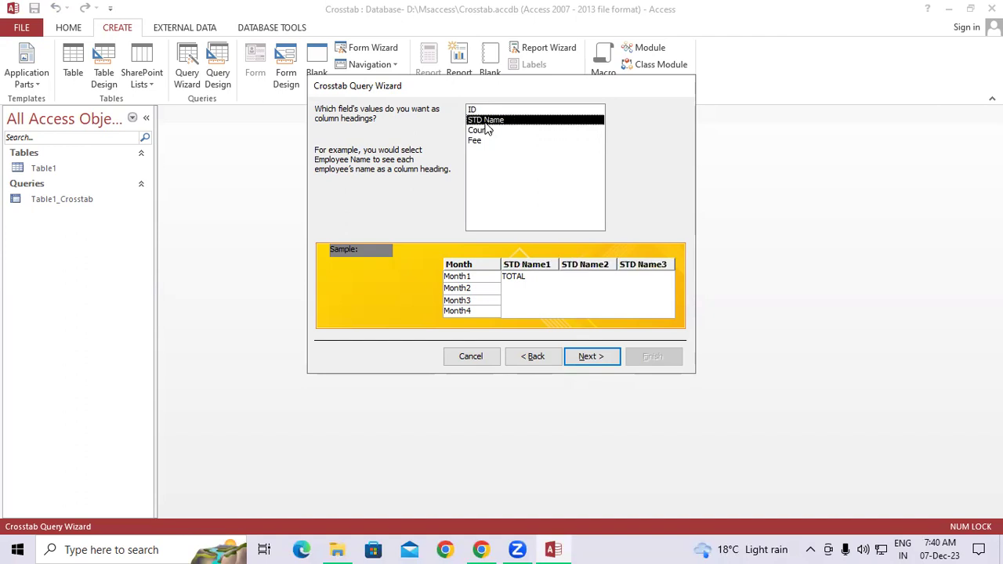
{"action": "left_click", "coordinate": [592, 359]}
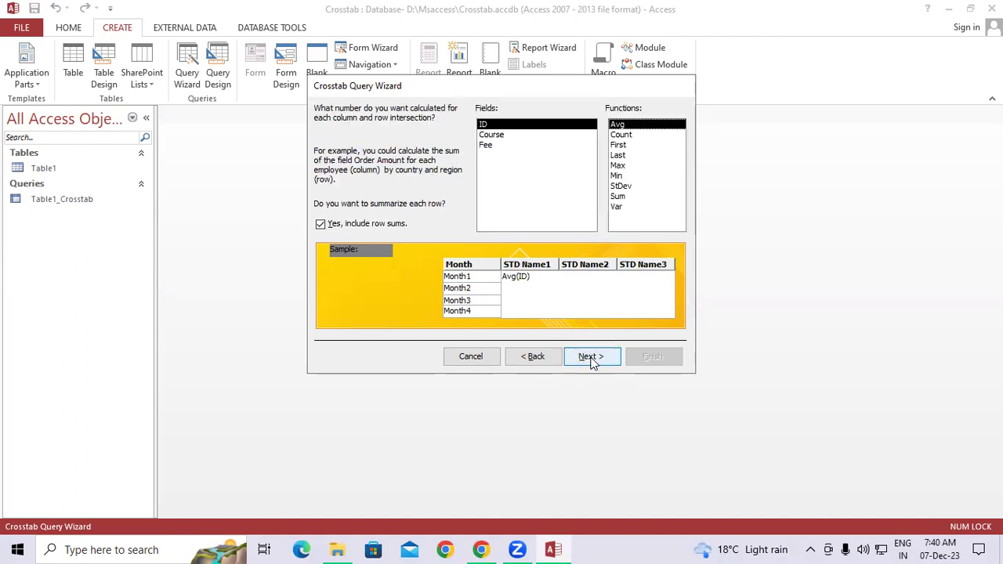
Calculate the Sum of the ID field at each intersection and create the query as Table1_Crosstab1.
{"action": "left_click", "coordinate": [617, 199]}
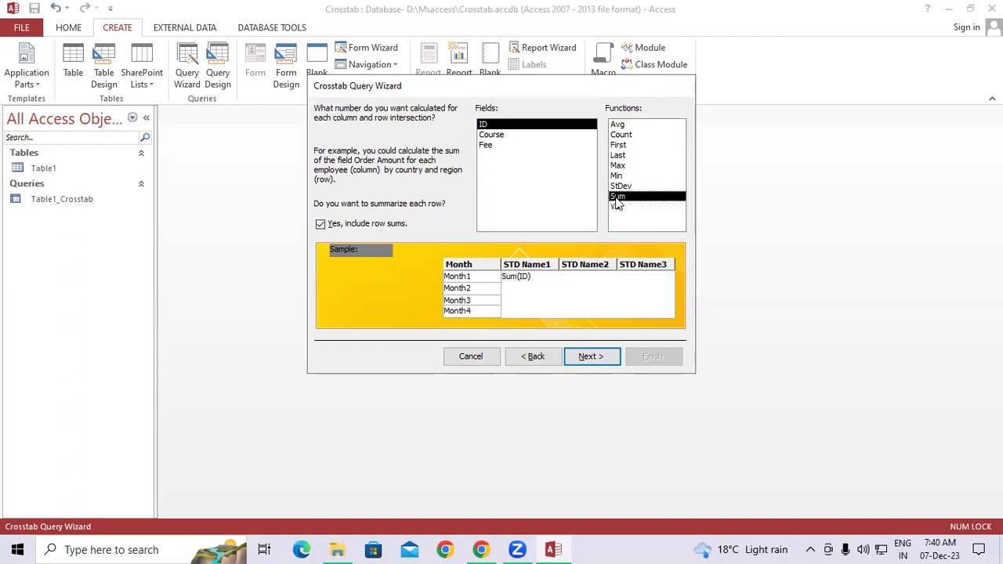
{"action": "left_click", "coordinate": [584, 359]}
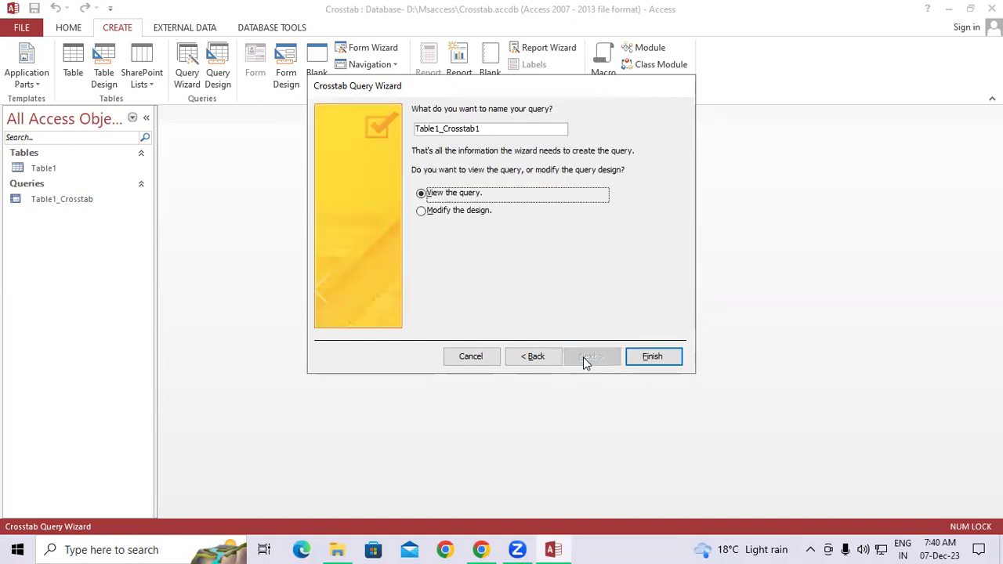
{"action": "left_click", "coordinate": [644, 361]}
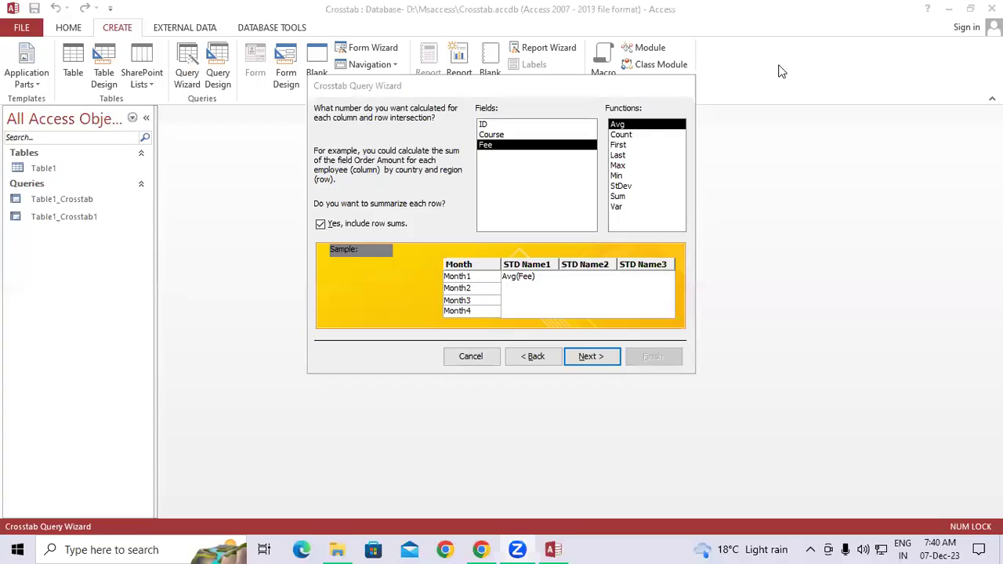
{"action": "left_click", "coordinate": [513, 125]}
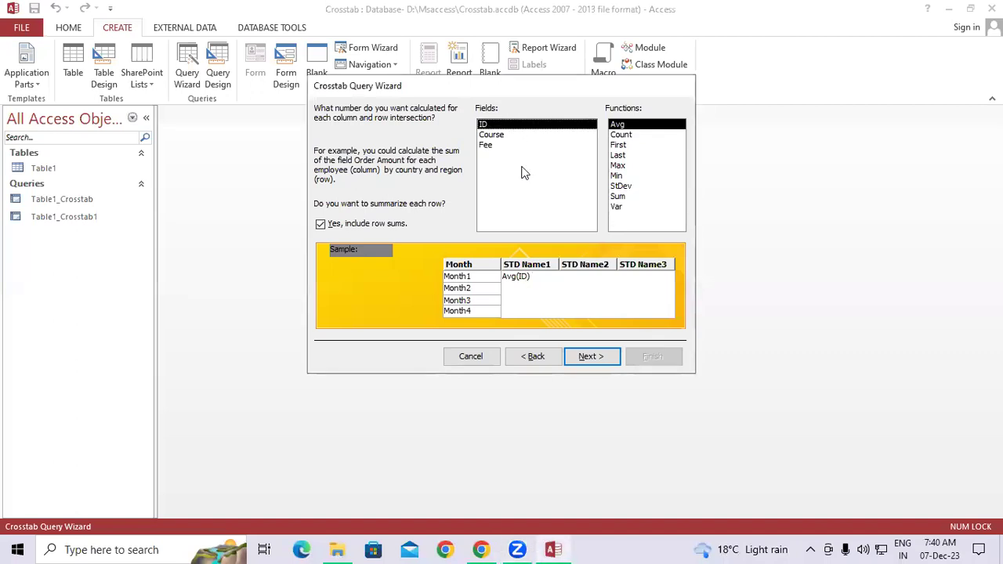
{"action": "left_click", "coordinate": [491, 148]}
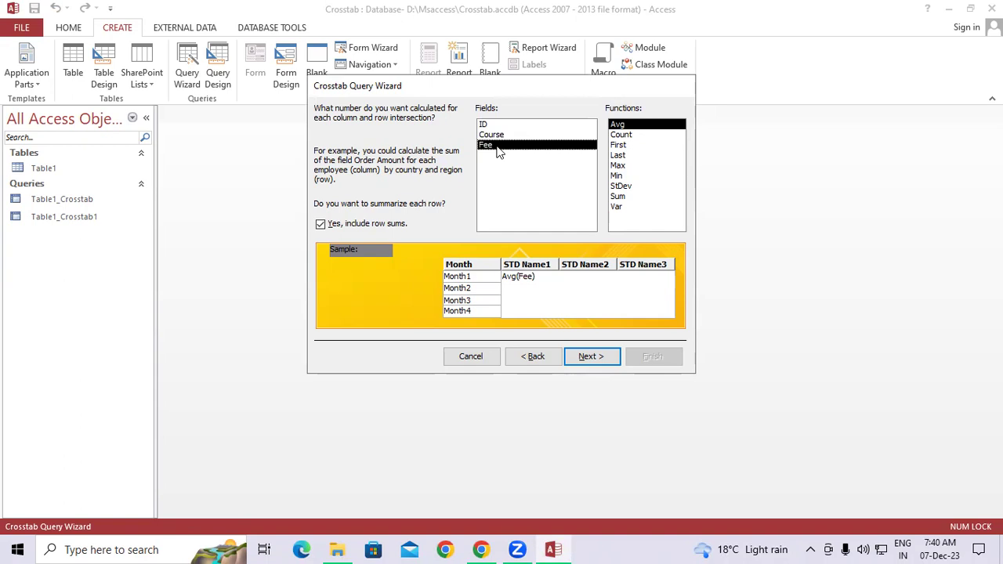
{"action": "left_click", "coordinate": [484, 357]}
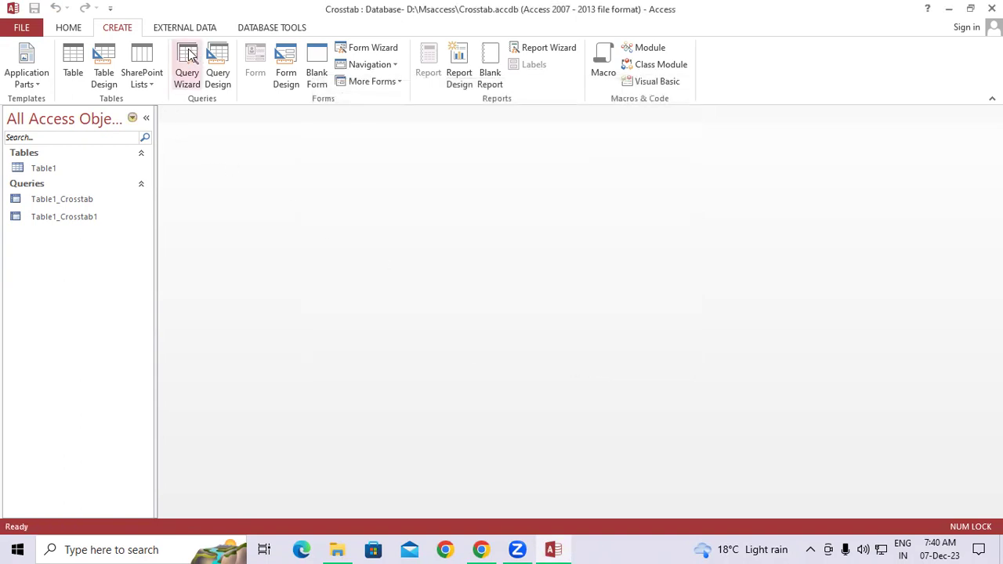
Start a further crosstab query with the Crosstab Query Wizard, taking Table1 as the source.
{"action": "left_click", "coordinate": [188, 55]}
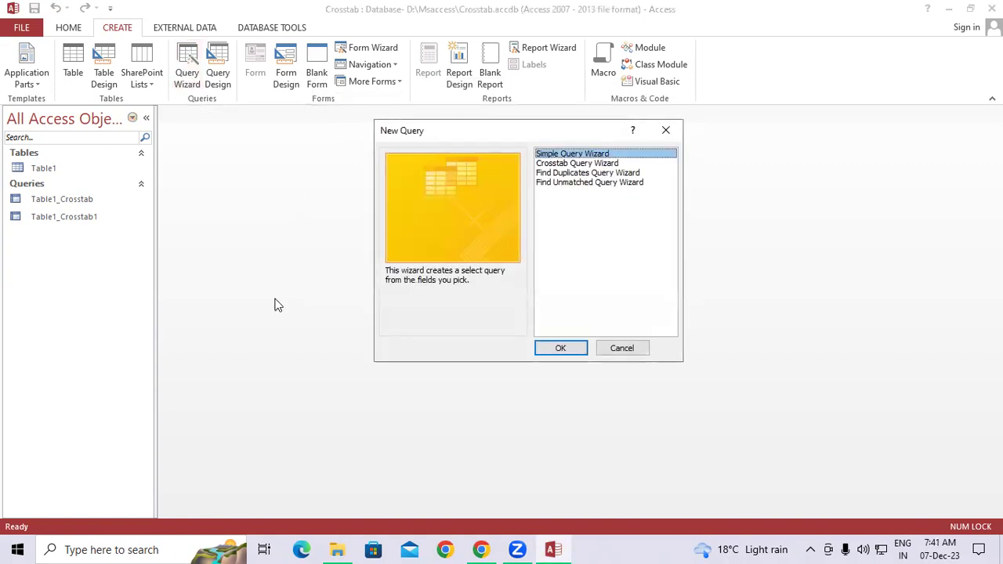
{"action": "left_click", "coordinate": [602, 164]}
{"action": "left_click", "coordinate": [560, 349]}
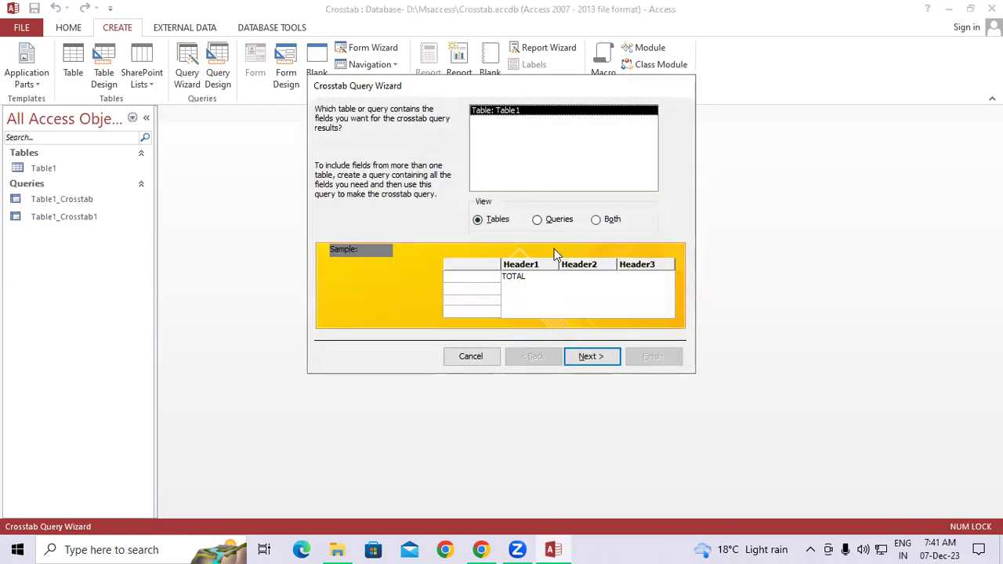
{"action": "left_click", "coordinate": [592, 357]}
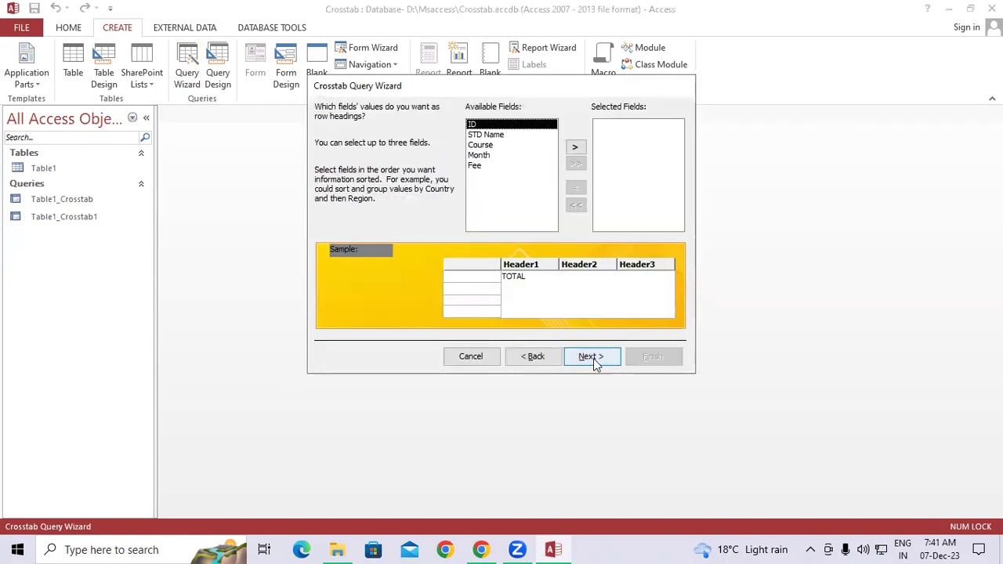
Add the Month field as the crosstab's row heading and continue to the column headings.
{"action": "left_click", "coordinate": [490, 156]}
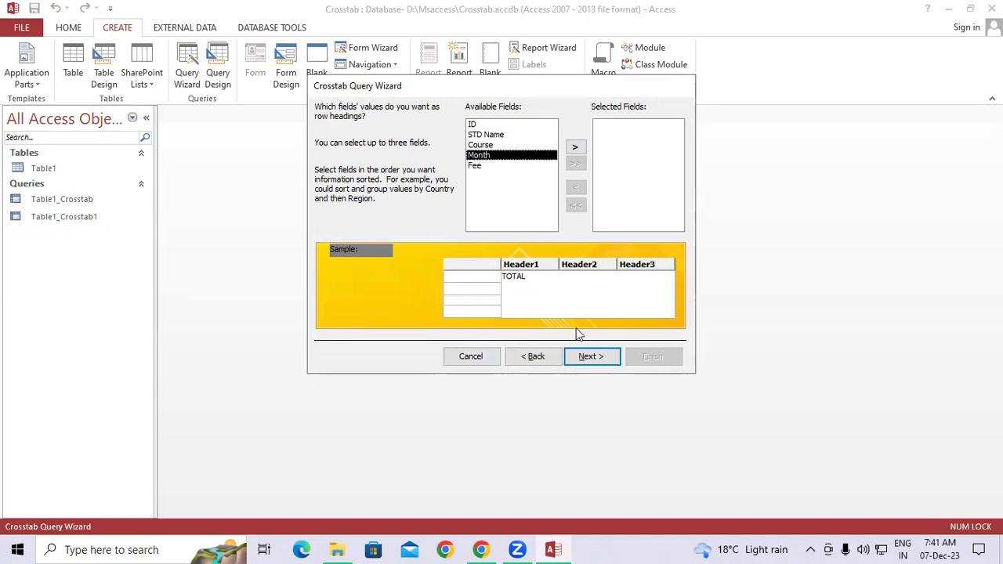
{"action": "left_click", "coordinate": [597, 359]}
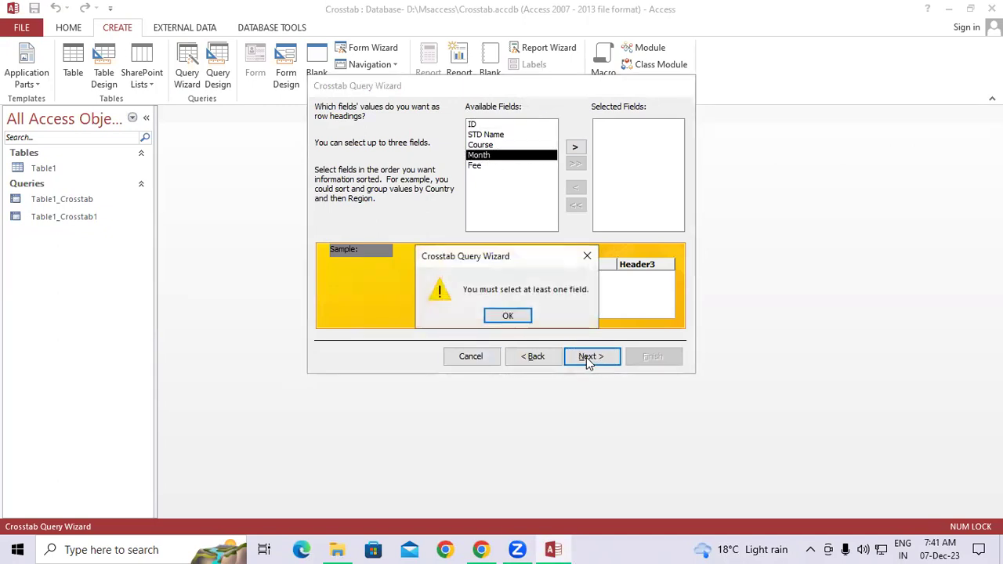
{"action": "left_click", "coordinate": [587, 256]}
{"action": "left_click", "coordinate": [575, 147]}
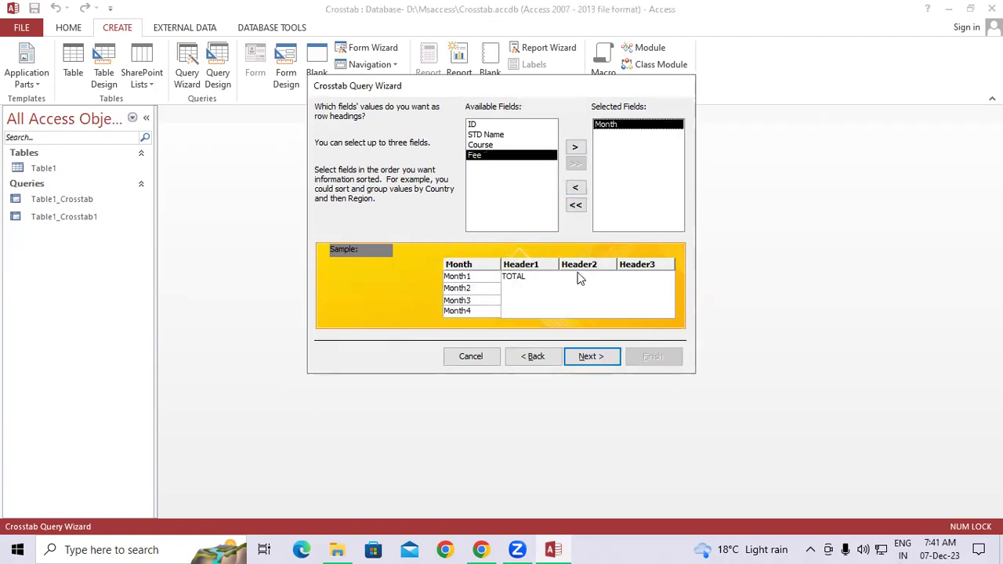
{"action": "left_click", "coordinate": [591, 358]}
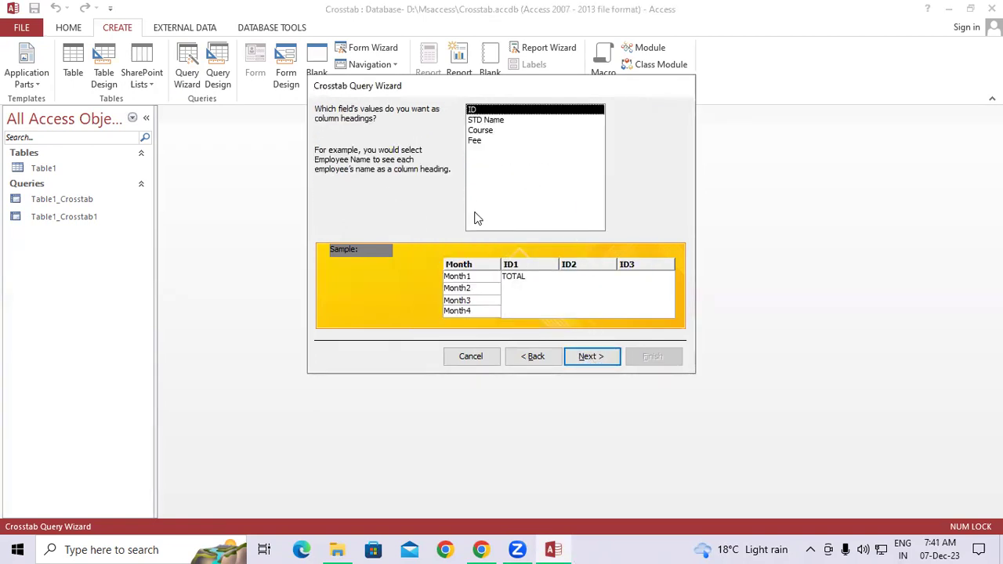
Use STD Name for the column headings and calculate the Sum of the Fee field at each intersection.
{"action": "left_click", "coordinate": [495, 121]}
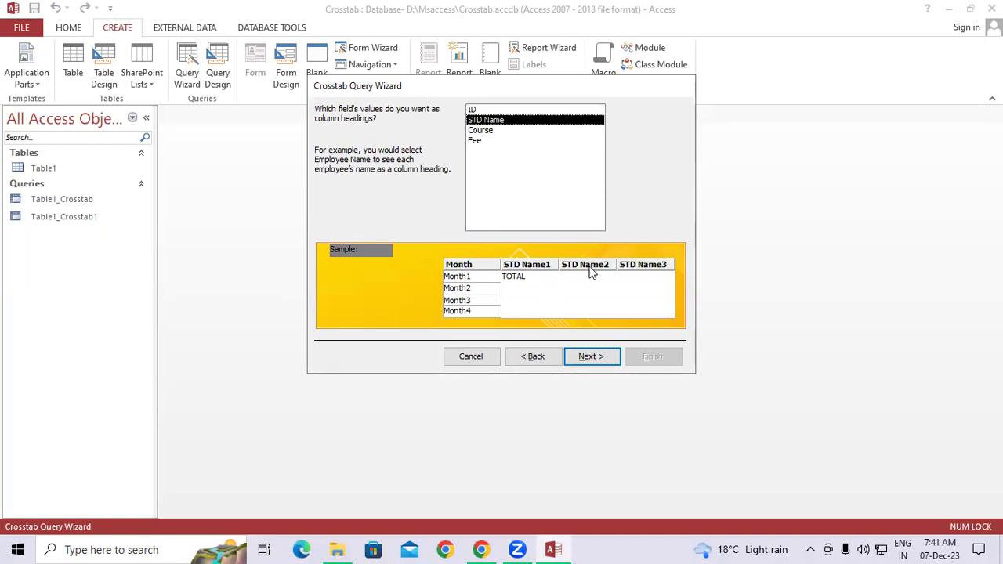
{"action": "left_click", "coordinate": [596, 356]}
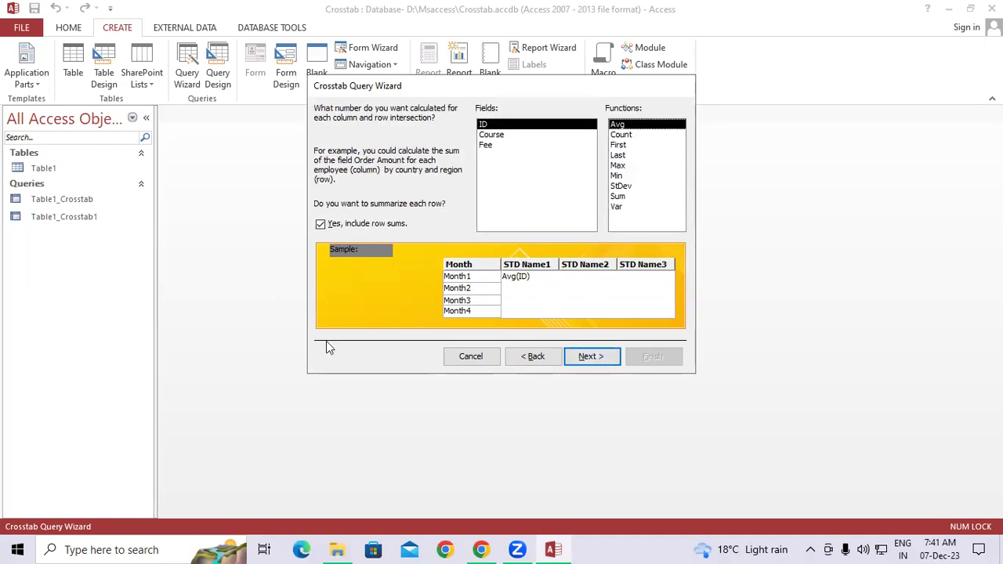
{"action": "left_click", "coordinate": [492, 146]}
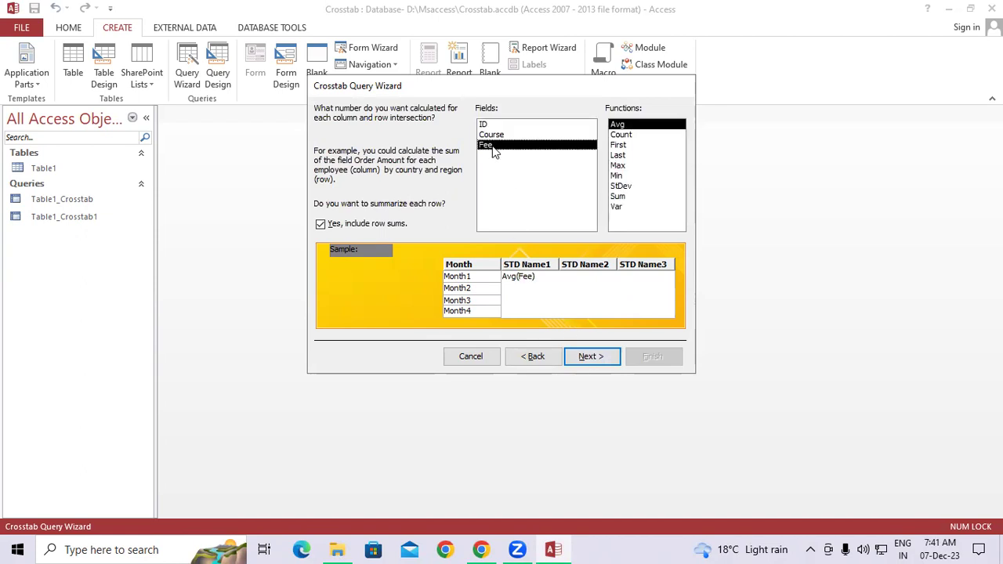
{"action": "left_click", "coordinate": [621, 198]}
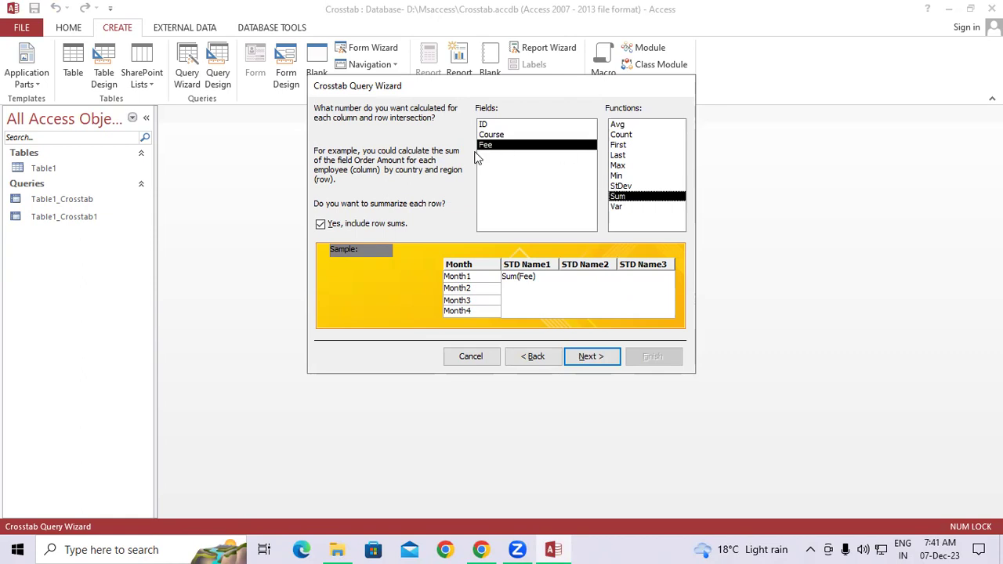
Create the crosstab query under the name Table1_Crosstab2 and view its datasheet.
{"action": "left_click", "coordinate": [608, 357]}
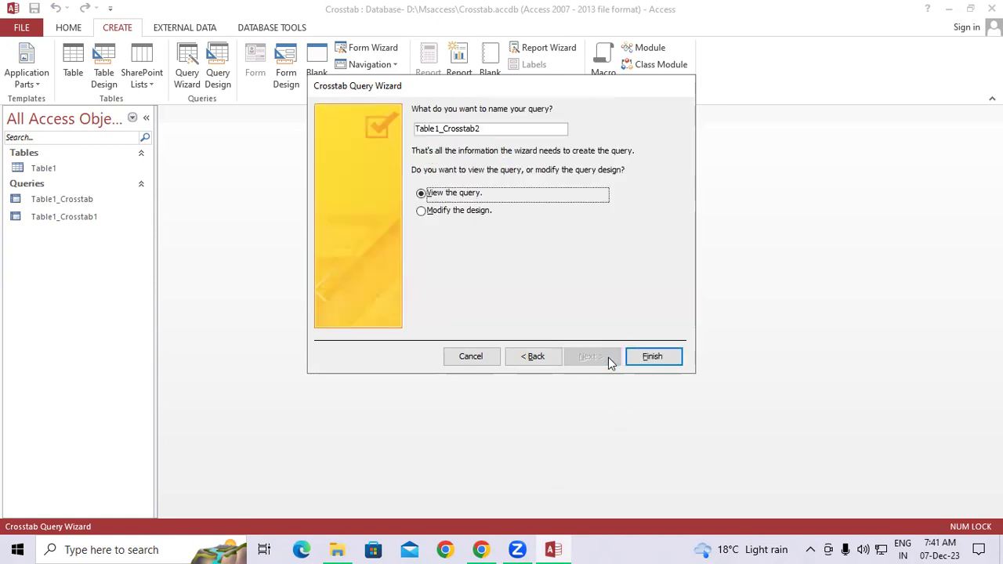
{"action": "left_click", "coordinate": [654, 359]}
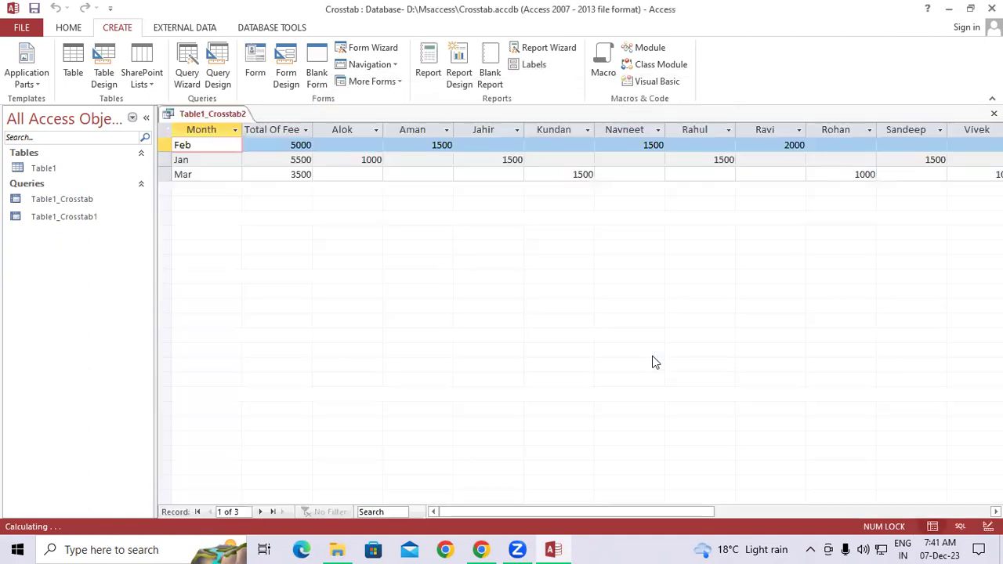
Look over the month rows and compare the Feb row's Total Of Fee with the individual student fees.
{"action": "left_click", "coordinate": [212, 160]}
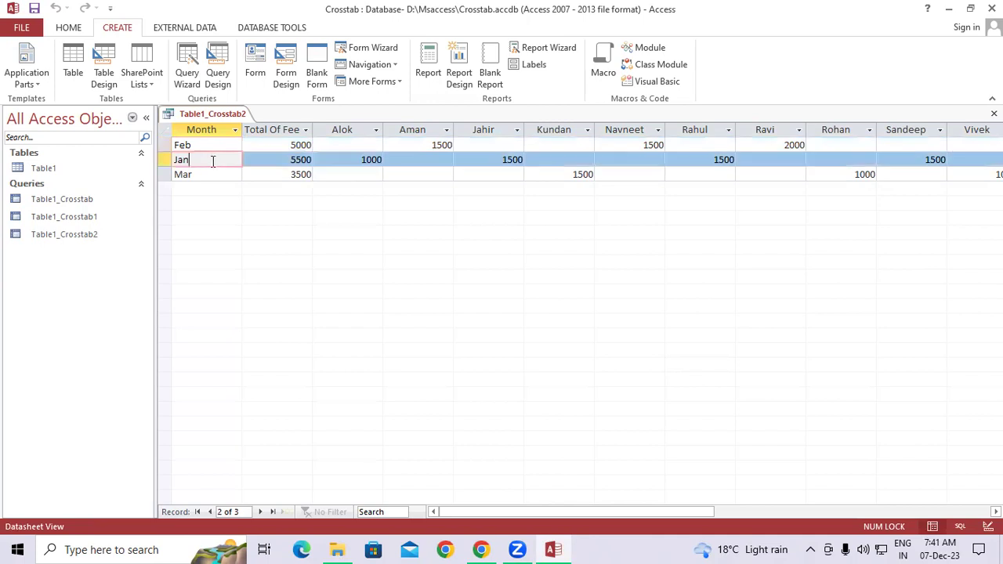
{"action": "left_click", "coordinate": [211, 175]}
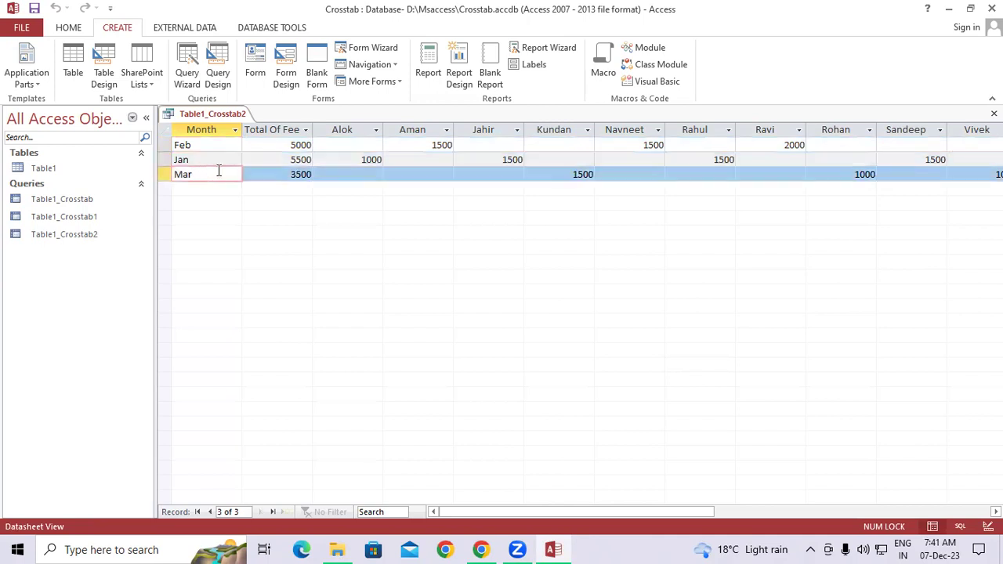
{"action": "left_click", "coordinate": [212, 145]}
{"action": "left_click_drag", "start_coordinate": [289, 146], "coordinate": [313, 147]}
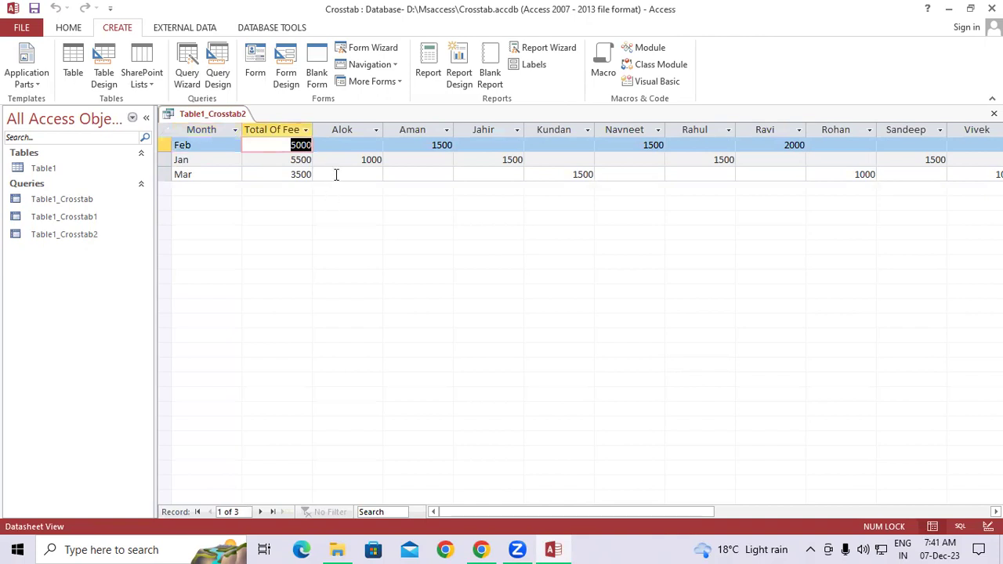
{"action": "left_click", "coordinate": [336, 175]}
{"action": "left_click_drag", "start_coordinate": [430, 145], "coordinate": [453, 145]}
{"action": "left_click_drag", "start_coordinate": [635, 145], "coordinate": [665, 145]}
{"action": "left_click_drag", "start_coordinate": [766, 144], "coordinate": [794, 144]}
{"action": "left_click_drag", "start_coordinate": [666, 510], "coordinate": [761, 506]}
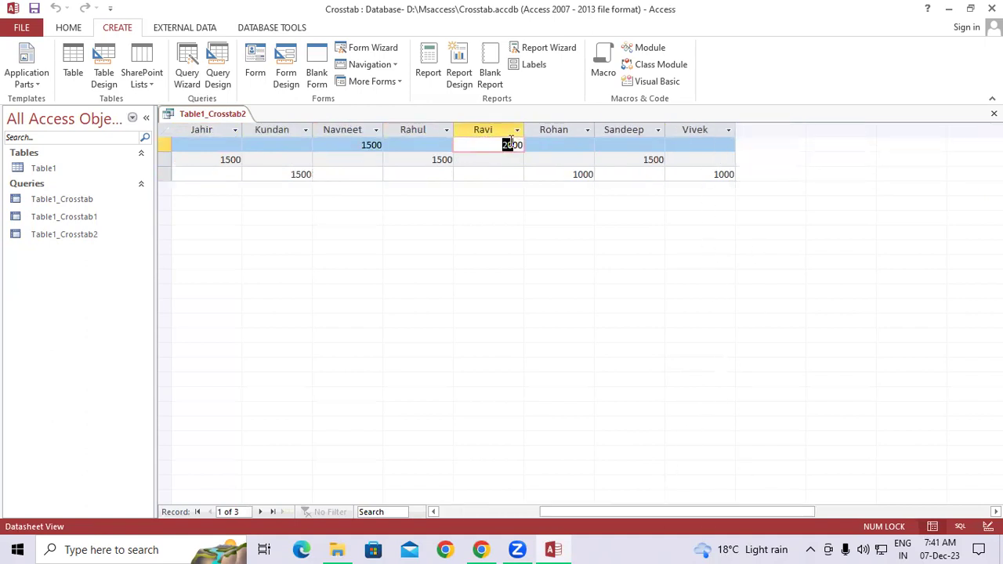
{"action": "left_click_drag", "start_coordinate": [552, 512], "coordinate": [445, 514]}
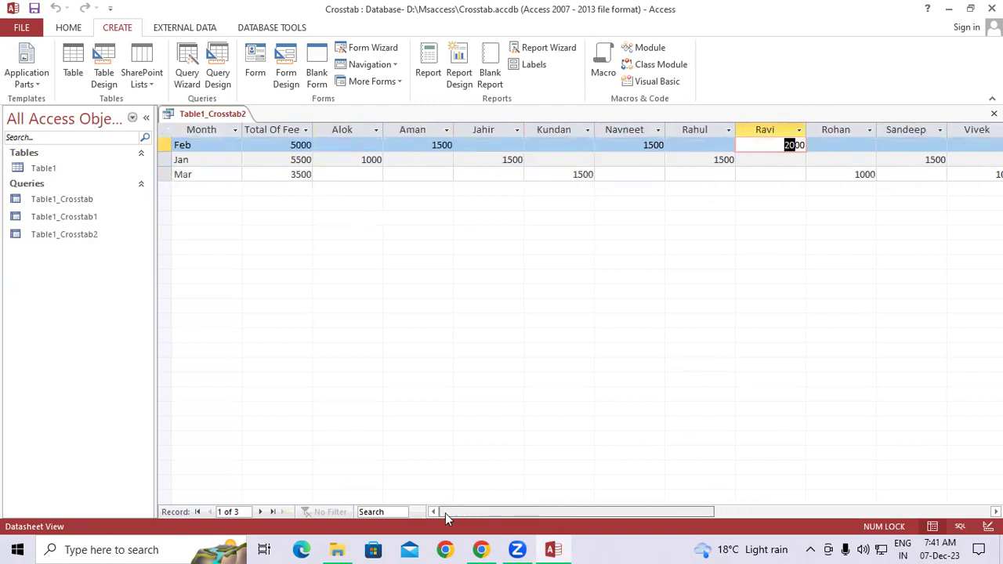
{"action": "left_click", "coordinate": [304, 146]}
{"action": "double_click", "coordinate": [304, 147]}
Compare the Jan row's Total Of Fee with the individual student fees in that row.
{"action": "left_click", "coordinate": [196, 159]}
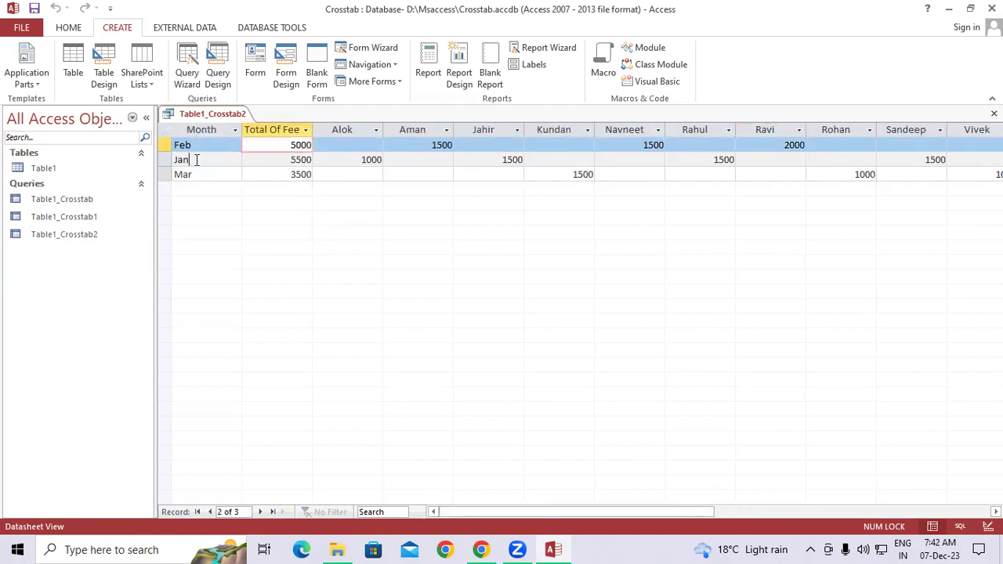
{"action": "left_click_drag", "start_coordinate": [294, 160], "coordinate": [322, 162]}
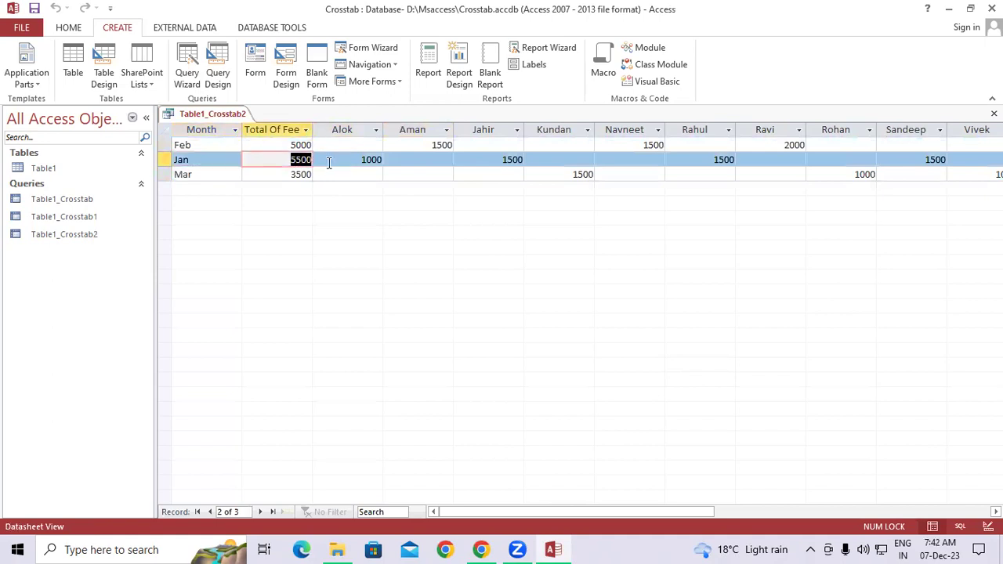
{"action": "left_click_drag", "start_coordinate": [356, 160], "coordinate": [387, 161]}
{"action": "left_click_drag", "start_coordinate": [505, 159], "coordinate": [525, 159]}
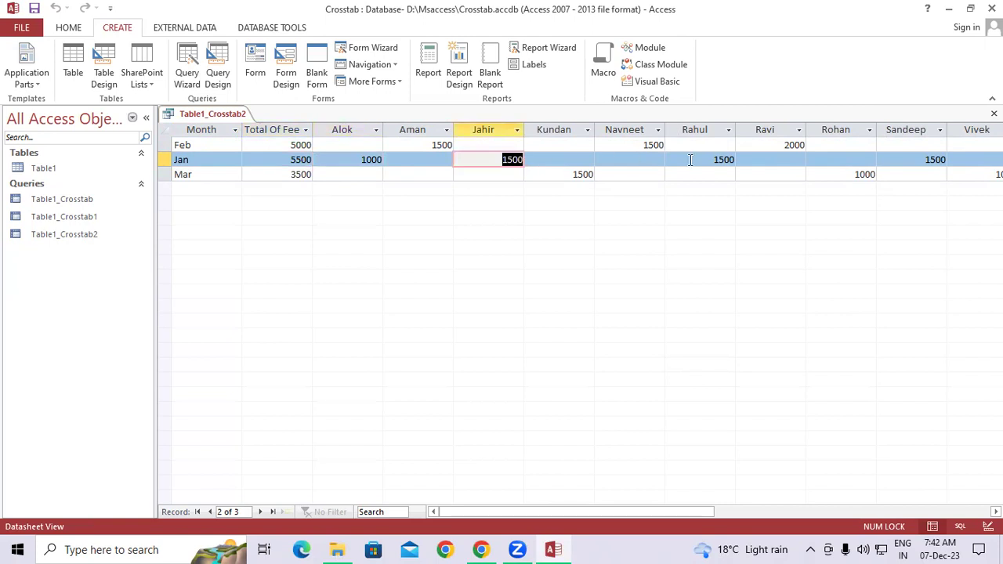
{"action": "left_click_drag", "start_coordinate": [702, 160], "coordinate": [736, 160]}
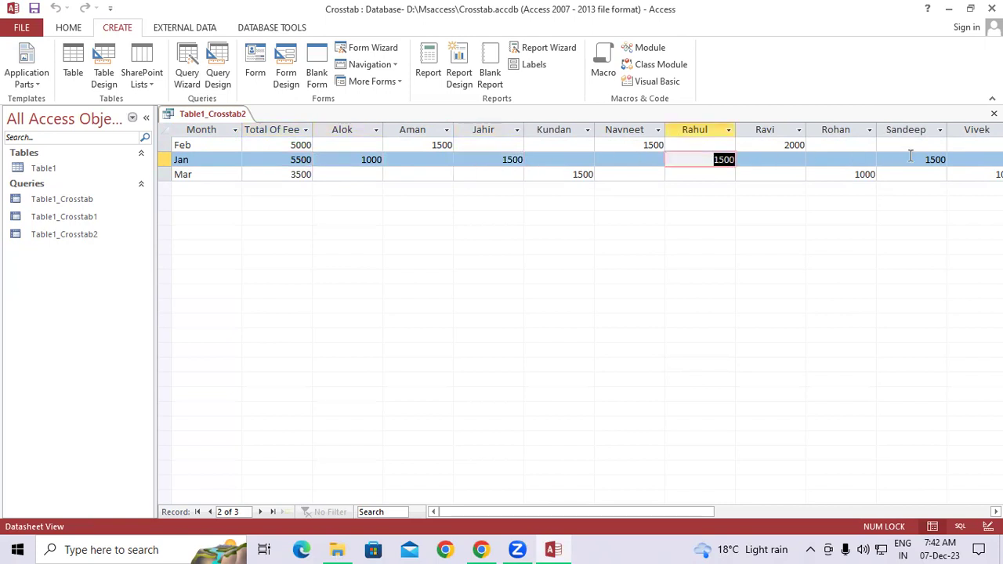
{"action": "left_click_drag", "start_coordinate": [916, 160], "coordinate": [949, 161]}
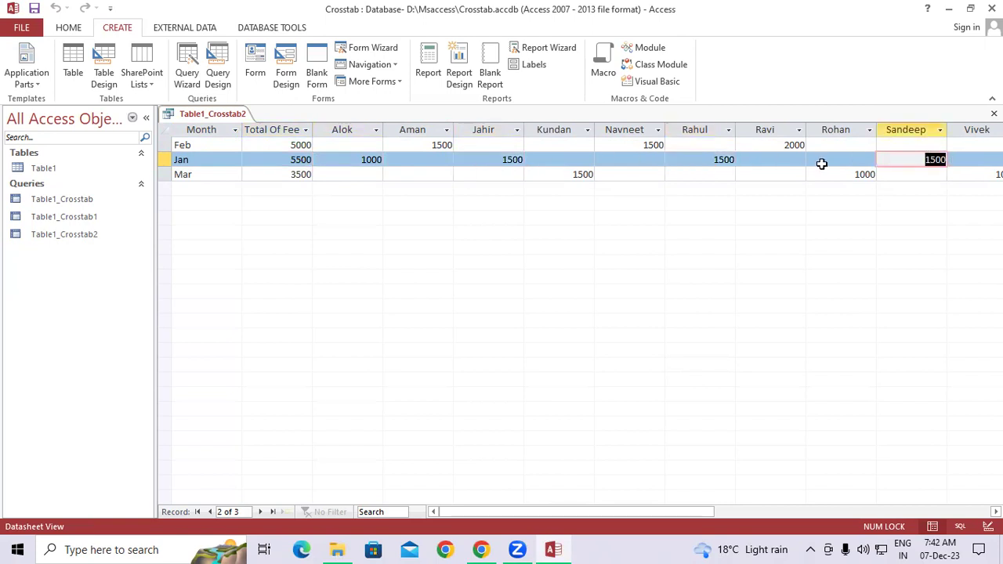
{"action": "double_click", "coordinate": [300, 159]}
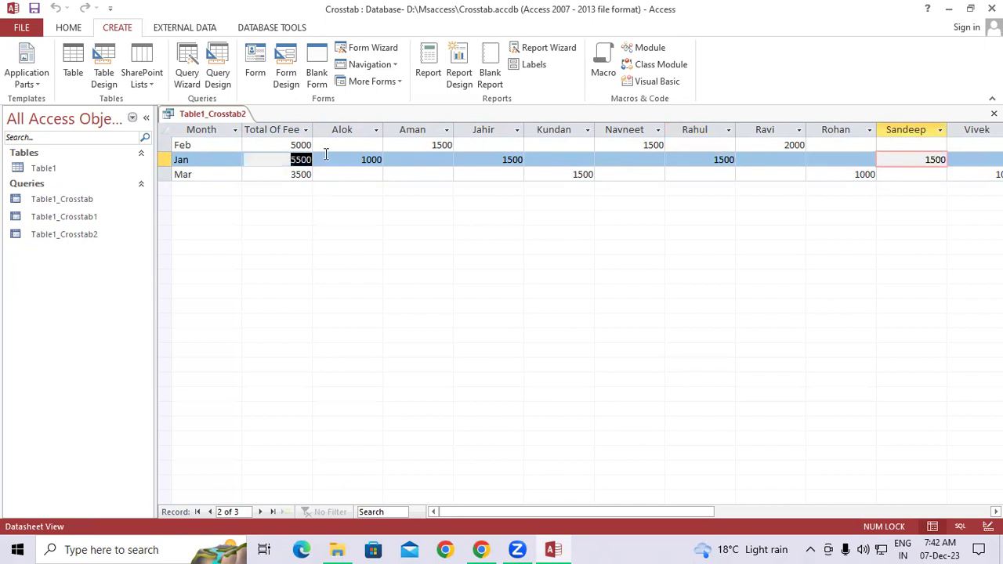
Compare the Mar row's Total Of Fee with its individual student fees and close the Table1_Crosstab2 query.
{"action": "left_click_drag", "start_coordinate": [295, 175], "coordinate": [314, 176]}
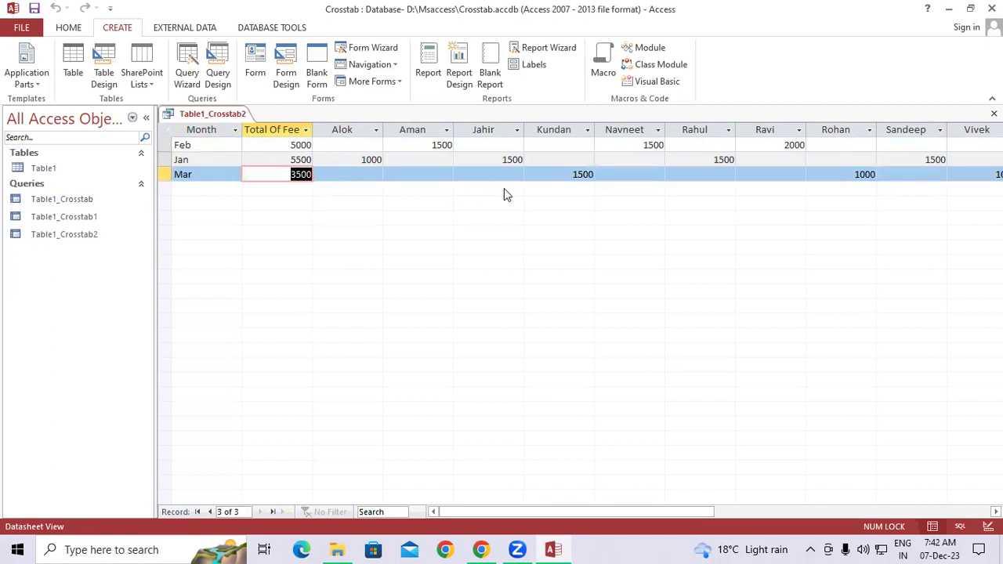
{"action": "left_click_drag", "start_coordinate": [569, 172], "coordinate": [595, 174]}
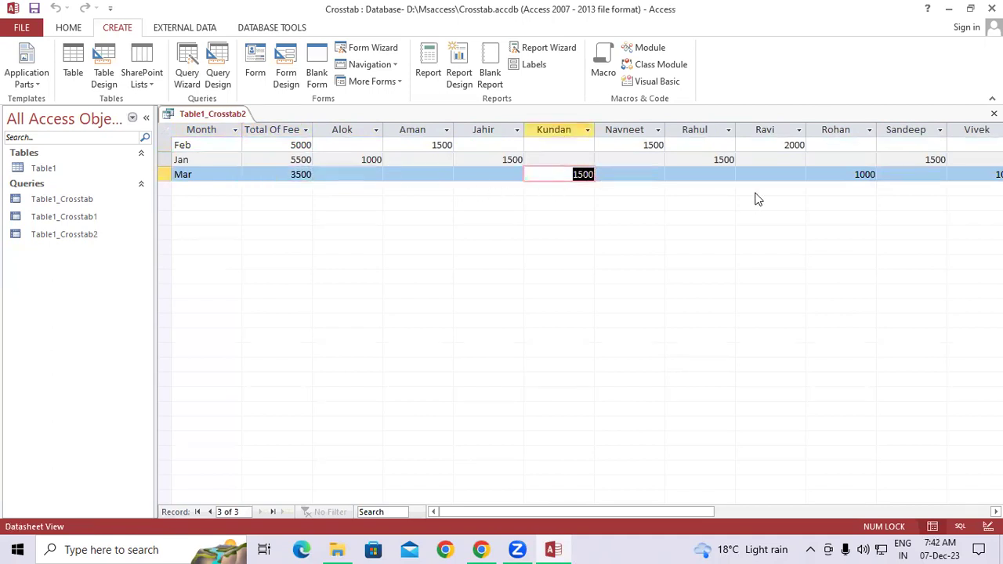
{"action": "left_click", "coordinate": [859, 177]}
{"action": "left_click_drag", "start_coordinate": [859, 177], "coordinate": [946, 174]}
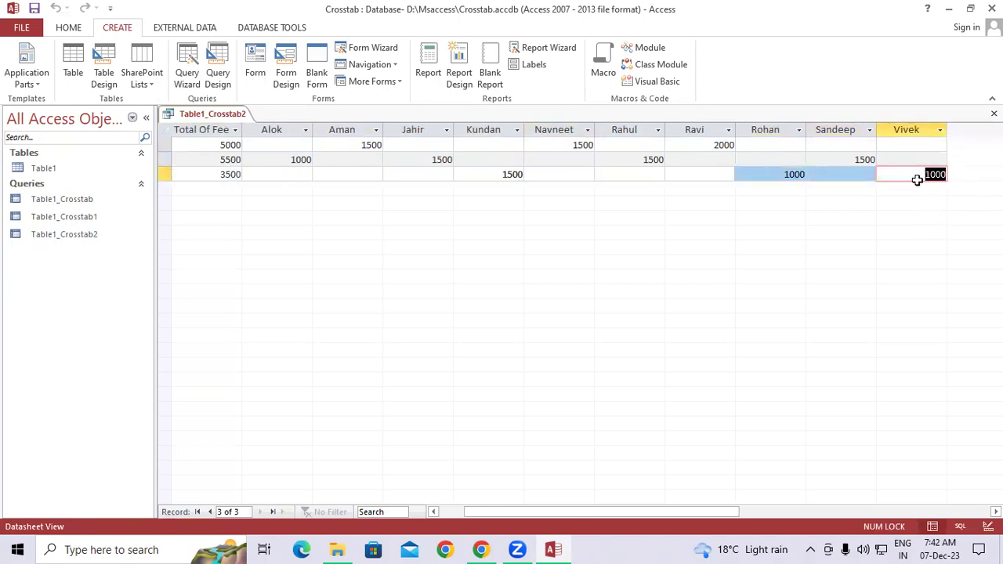
{"action": "left_click", "coordinate": [911, 176]}
{"action": "left_click", "coordinate": [199, 177]}
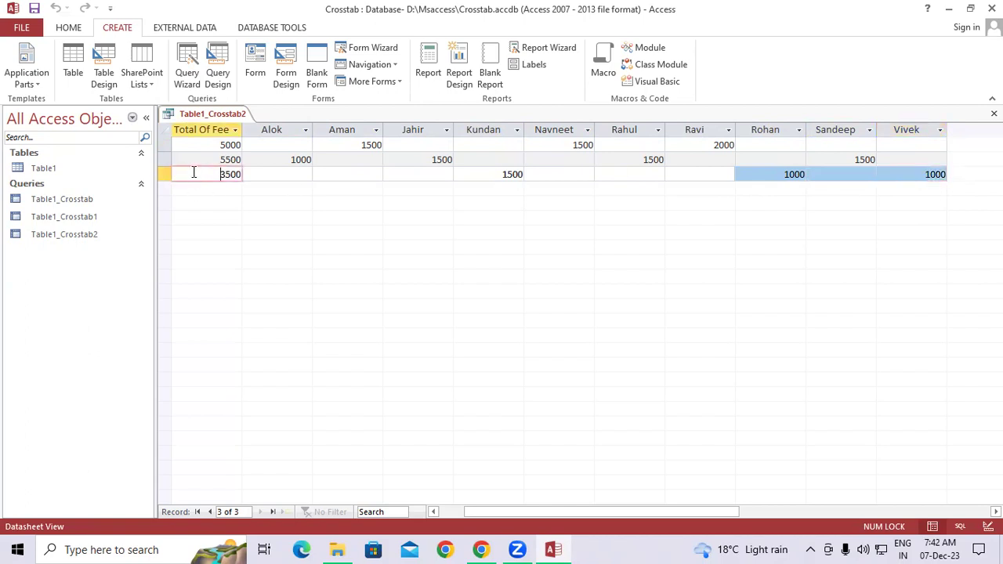
{"action": "right_click", "coordinate": [206, 122]}
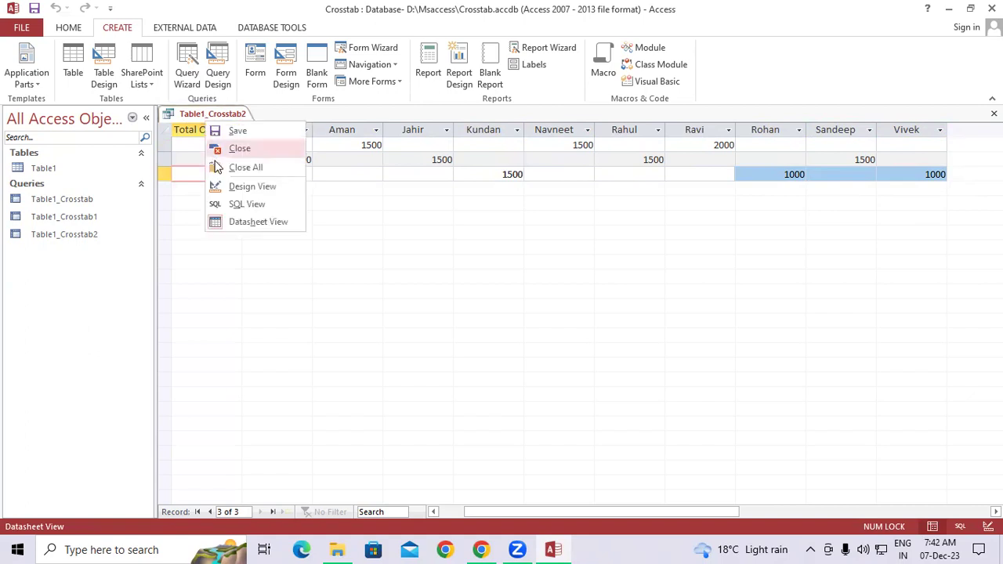
{"action": "left_click", "coordinate": [248, 151]}
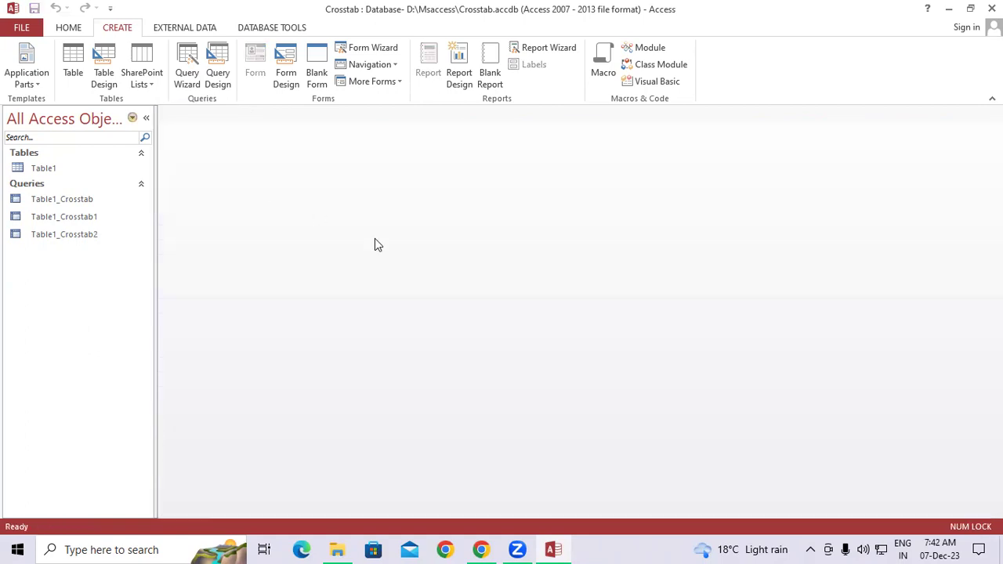
Delete the queries Table1_Crosstab2, Table1_Crosstab1 and Table1_Crosstab from the database.
{"action": "right_click", "coordinate": [56, 233]}
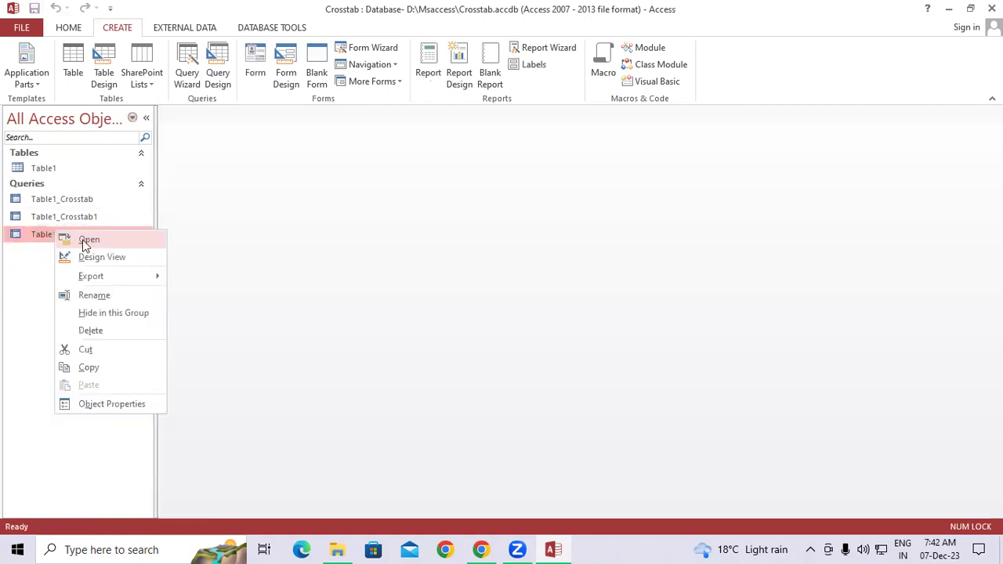
{"action": "left_click", "coordinate": [98, 333]}
{"action": "left_click", "coordinate": [446, 318]}
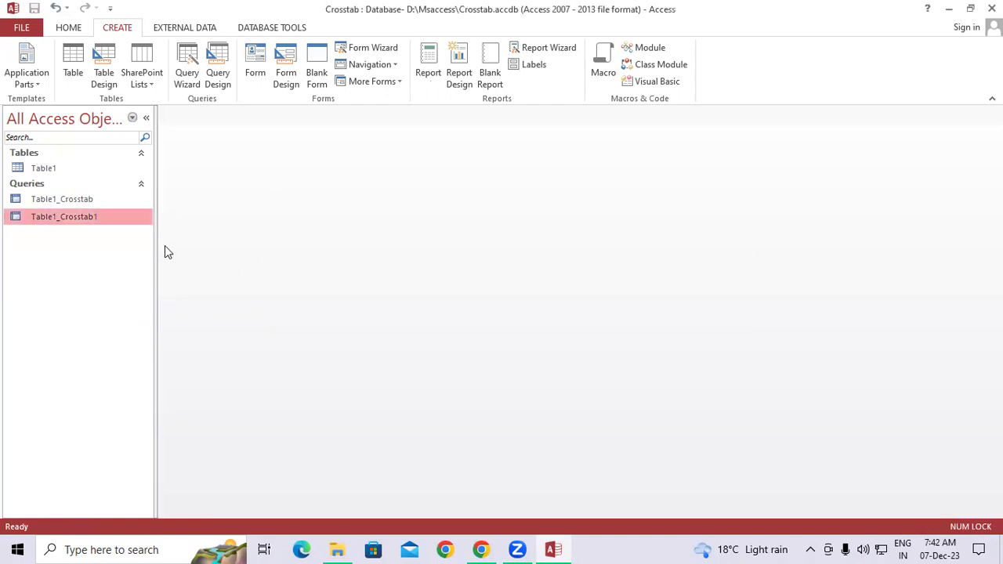
{"action": "right_click", "coordinate": [83, 218]}
{"action": "left_click", "coordinate": [124, 319]}
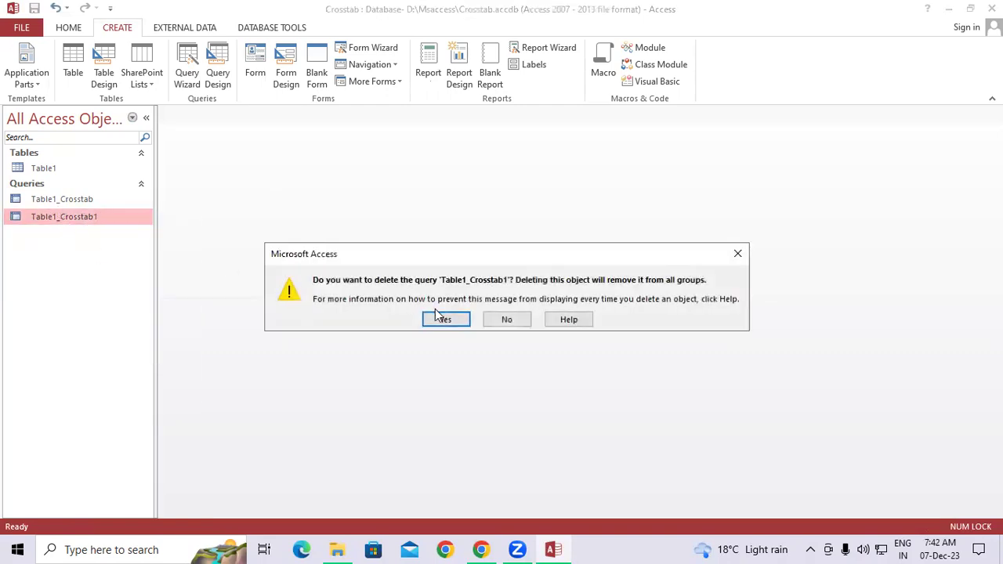
{"action": "left_click", "coordinate": [443, 317]}
{"action": "right_click", "coordinate": [78, 202]}
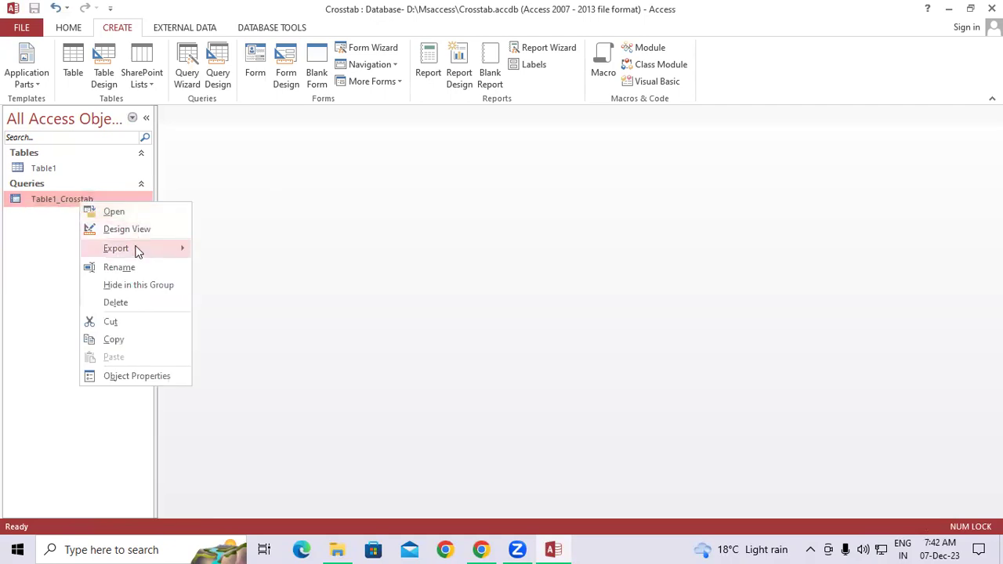
{"action": "left_click", "coordinate": [116, 304]}
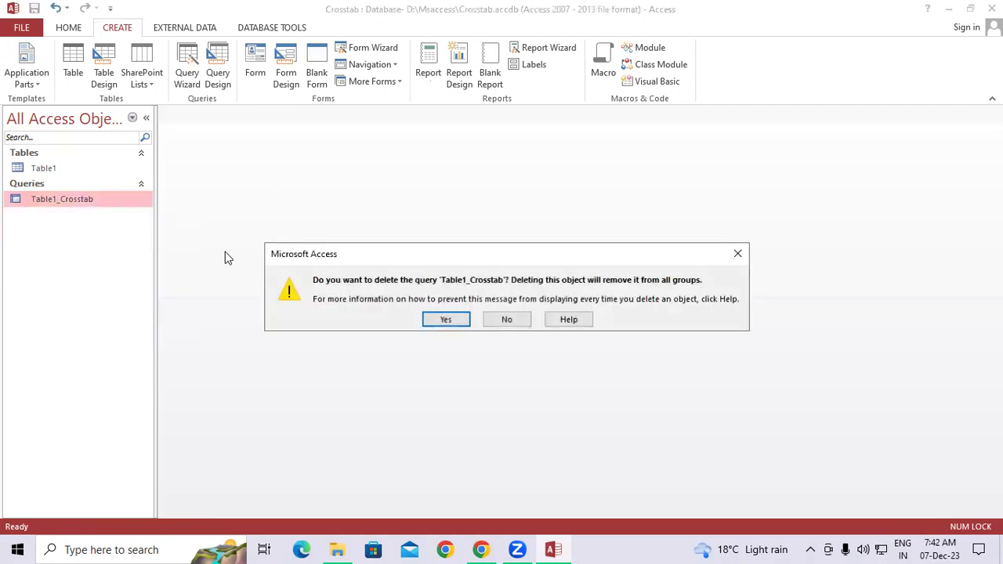
{"action": "left_click", "coordinate": [444, 318]}
Open Table1 to review its student, course, month and fee records, and close it again.
{"action": "left_click", "coordinate": [45, 173]}
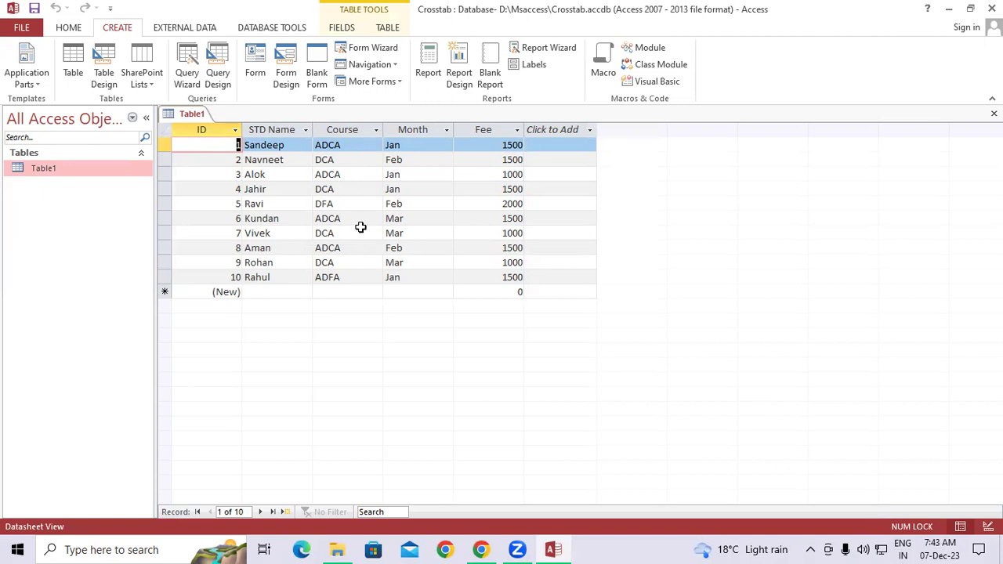
{"action": "right_click", "coordinate": [198, 119]}
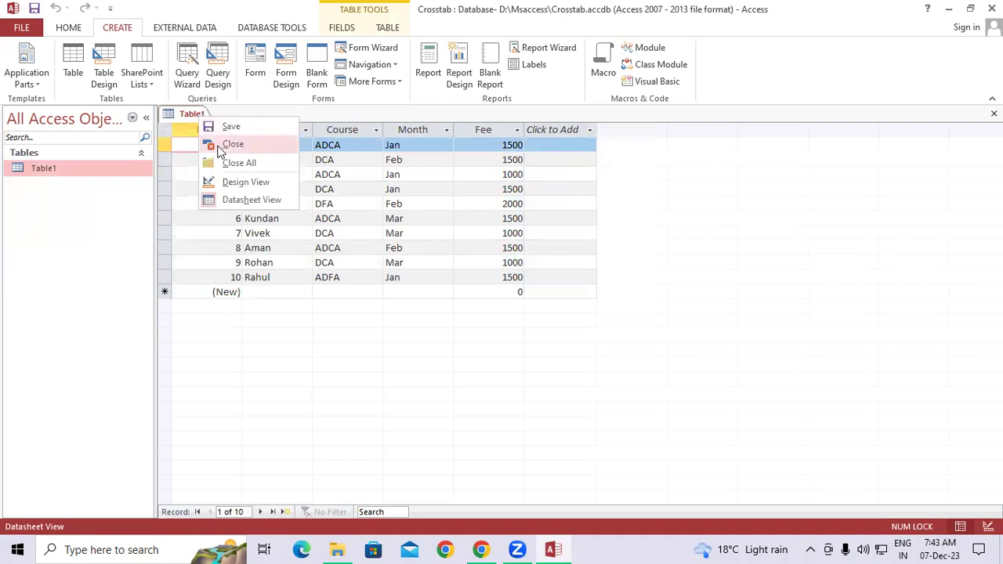
{"action": "left_click", "coordinate": [217, 145]}
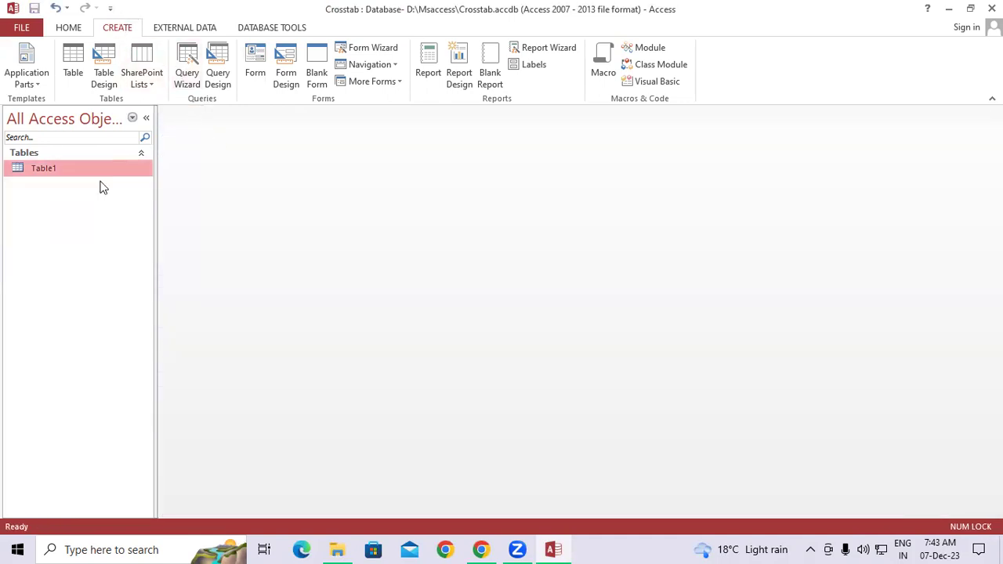
Start a new crosstab query with the Crosstab Query Wizard, using Table1 as the source table.
{"action": "left_click", "coordinate": [188, 77]}
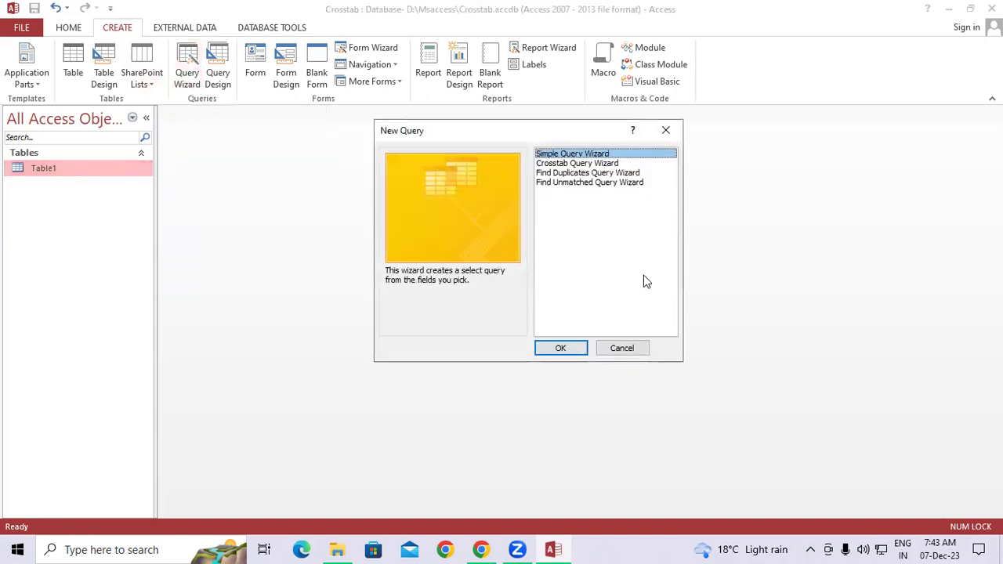
{"action": "left_click", "coordinate": [594, 165]}
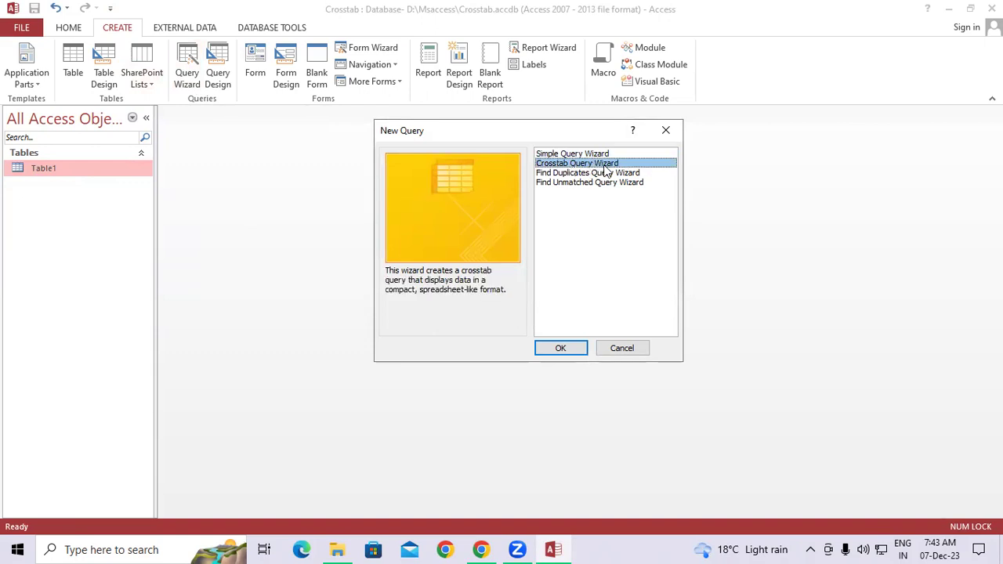
{"action": "left_click", "coordinate": [558, 348]}
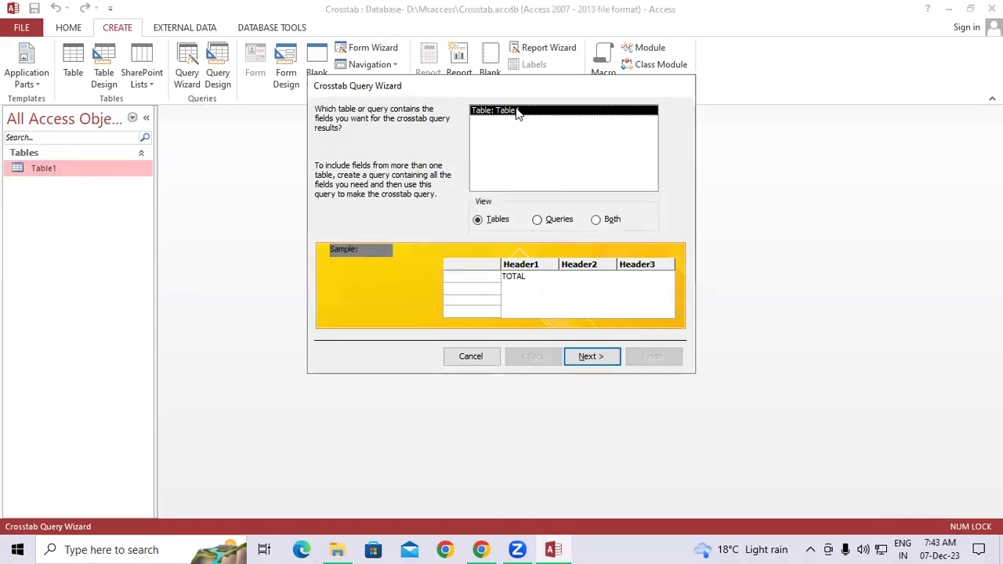
{"action": "left_click", "coordinate": [590, 357]}
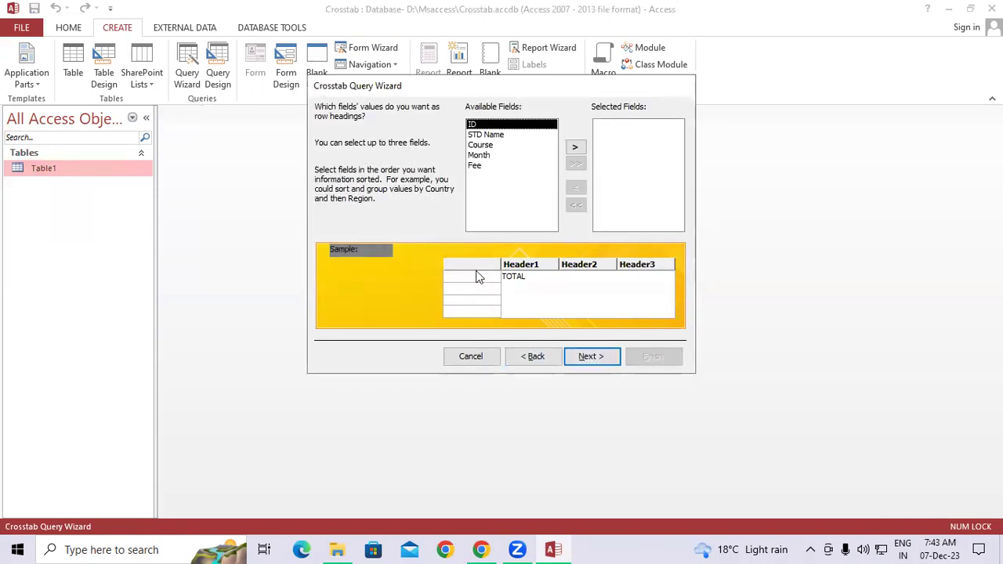
Add the Course field as the crosstab's row heading and continue to the column headings.
{"action": "left_click", "coordinate": [489, 146]}
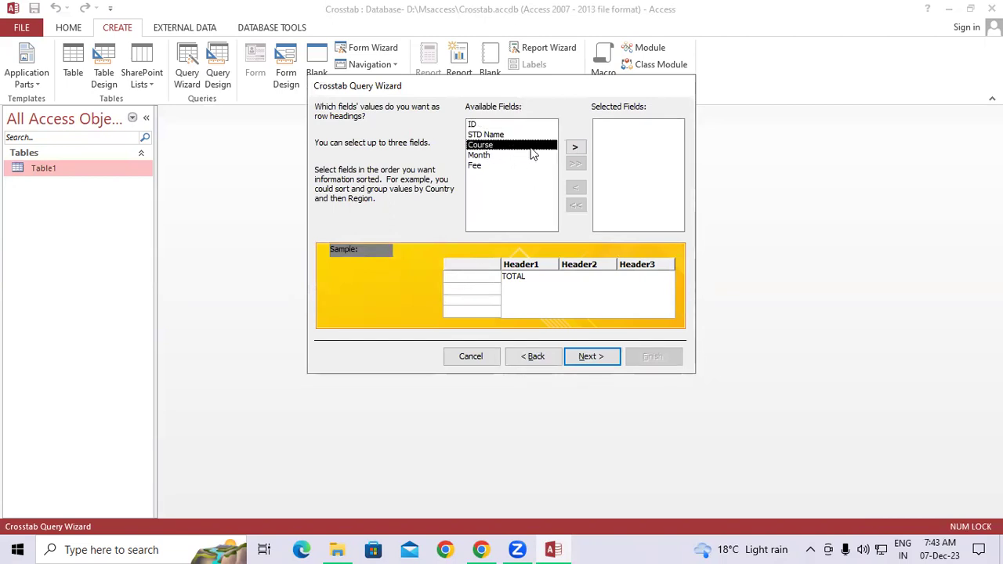
{"action": "left_click", "coordinate": [575, 148]}
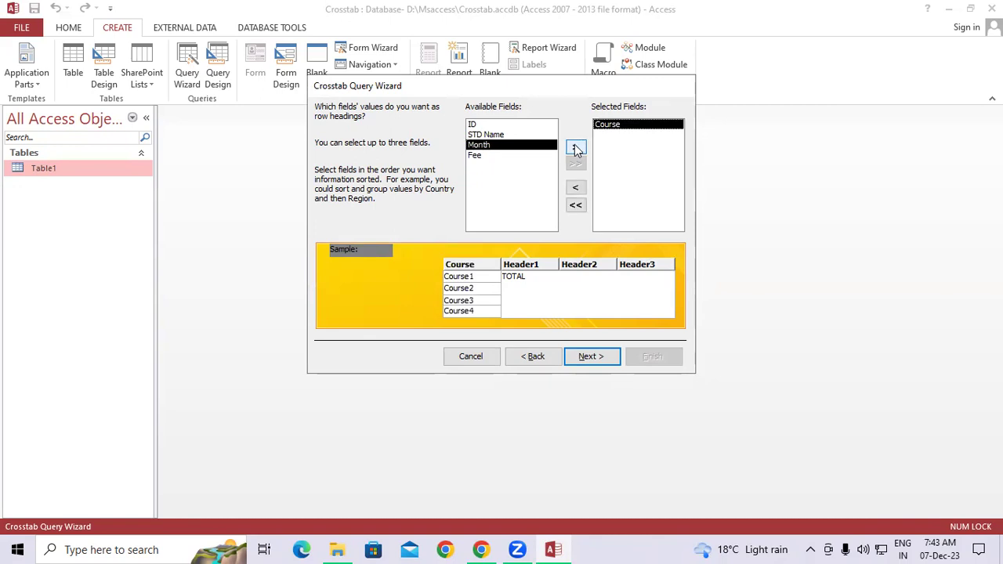
{"action": "left_click", "coordinate": [589, 357]}
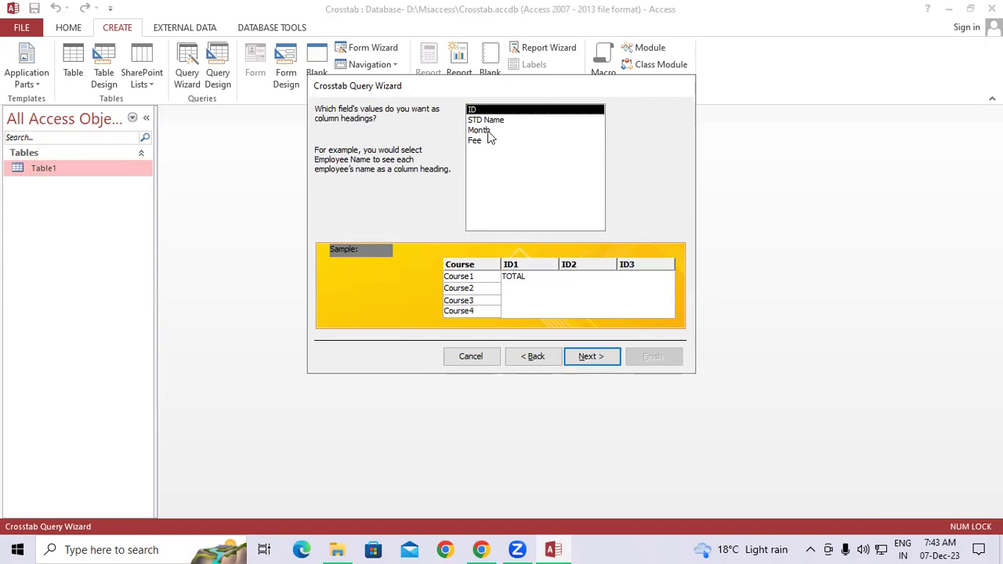
Choose STD Name as the crosstab's column heading field and continue to the calculation settings.
{"action": "left_click", "coordinate": [478, 132]}
{"action": "left_click", "coordinate": [476, 142]}
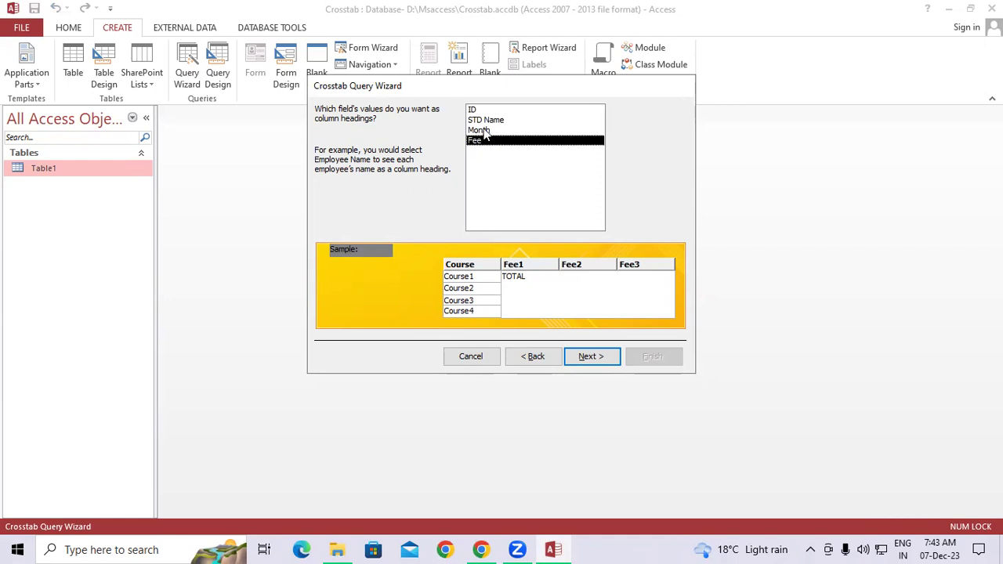
{"action": "left_click", "coordinate": [488, 122]}
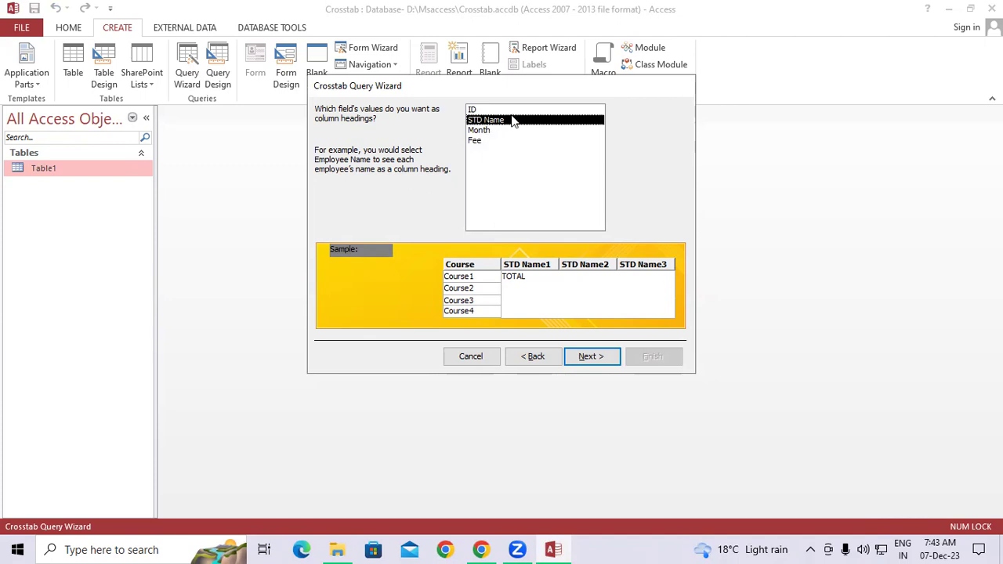
{"action": "left_click", "coordinate": [601, 357]}
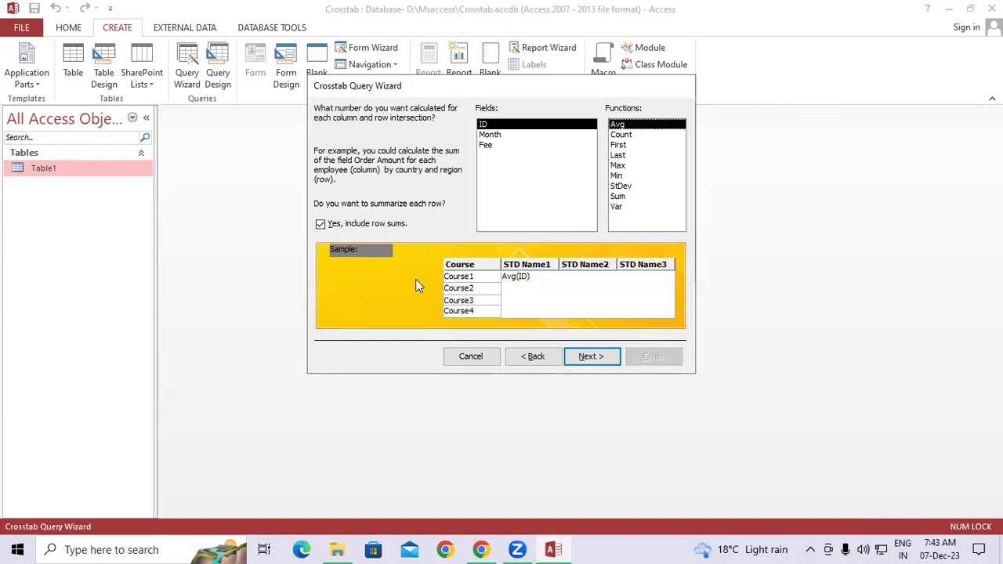
Calculate the Sum of the Fee field at each row and column intersection, and finish the crosstab query.
{"action": "left_click", "coordinate": [490, 147]}
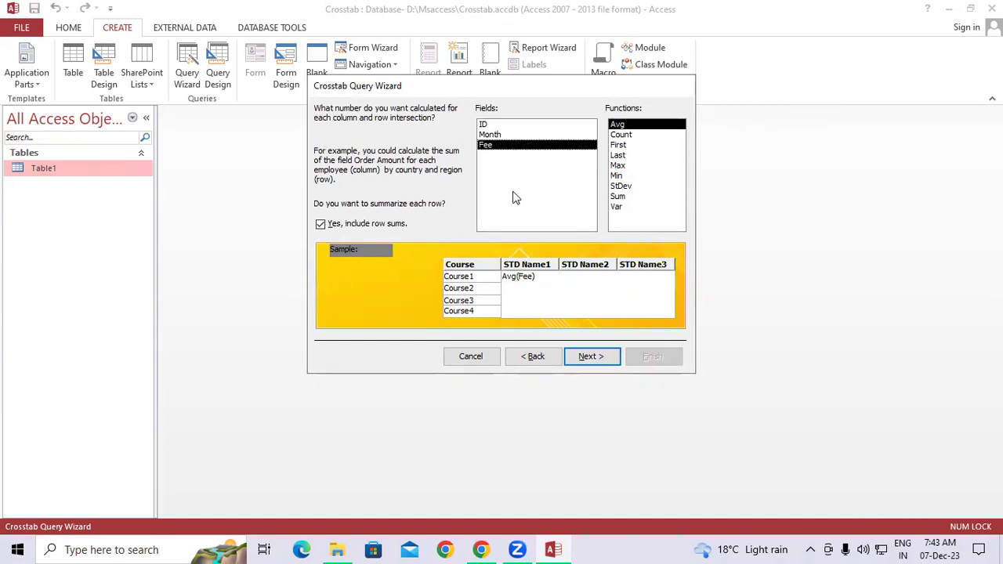
{"action": "left_click", "coordinate": [619, 197]}
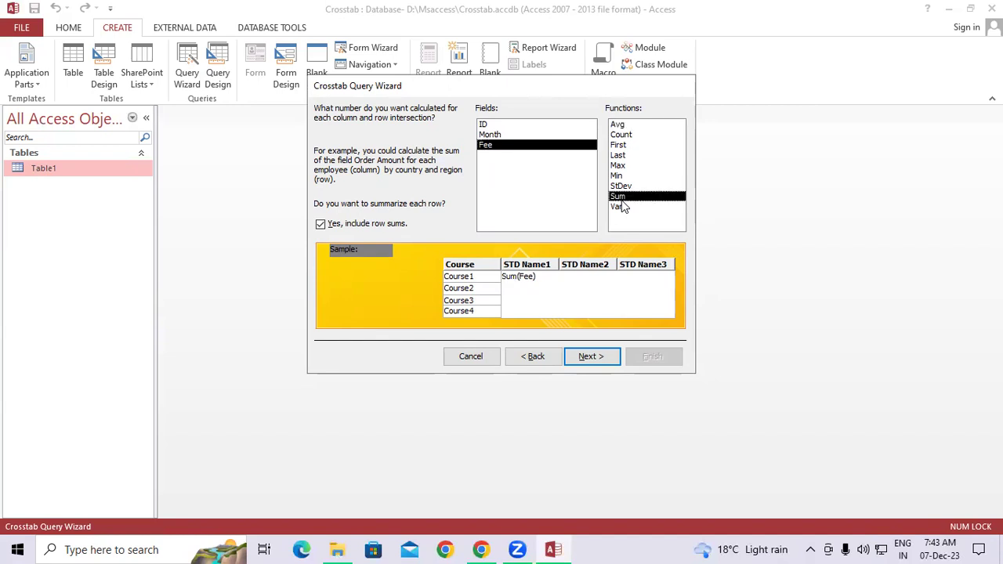
{"action": "left_click", "coordinate": [597, 356]}
{"action": "left_click", "coordinate": [668, 361]}
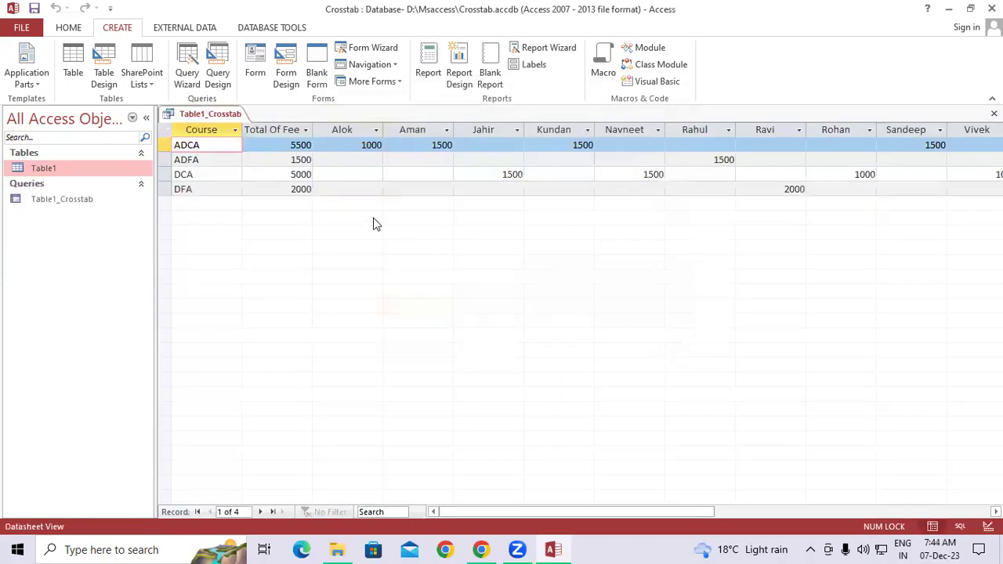
Examine the crosstab results, comparing each course's total fee with the individual student columns.
{"action": "left_click_drag", "start_coordinate": [292, 149], "coordinate": [323, 161]}
{"action": "left_click", "coordinate": [231, 160]}
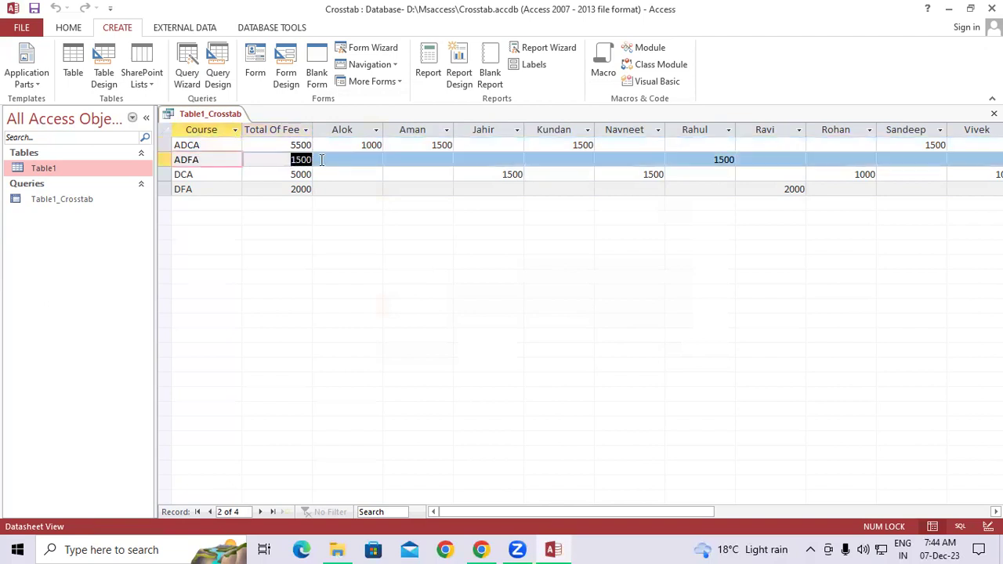
{"action": "left_click", "coordinate": [224, 172]}
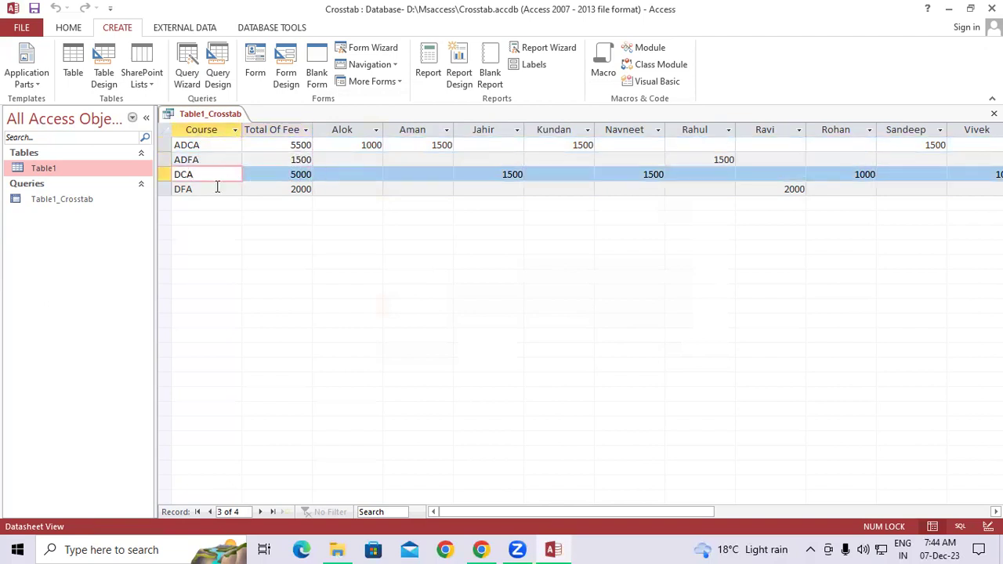
{"action": "left_click_drag", "start_coordinate": [289, 189], "coordinate": [316, 188]}
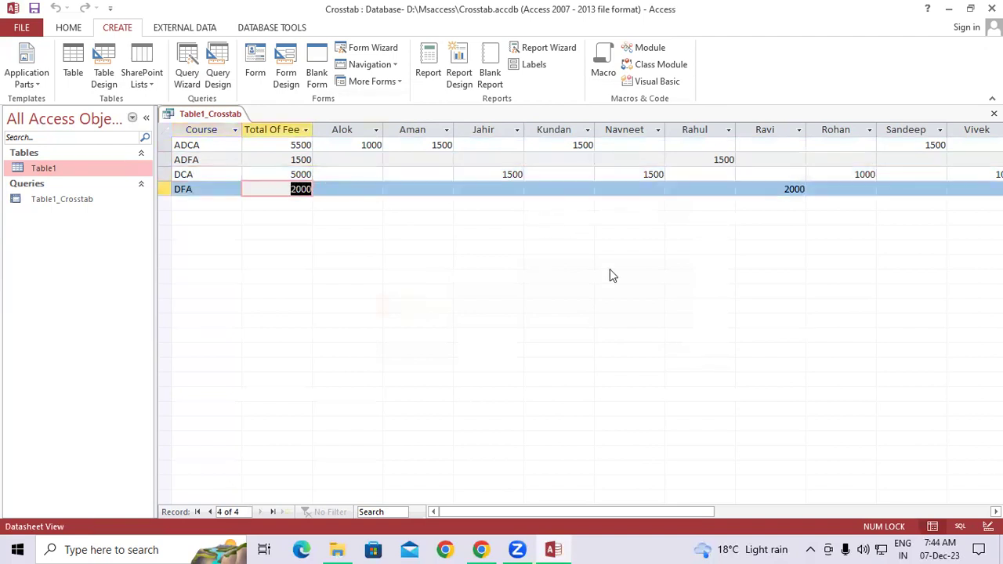
{"action": "left_click_drag", "start_coordinate": [608, 510], "coordinate": [648, 509]}
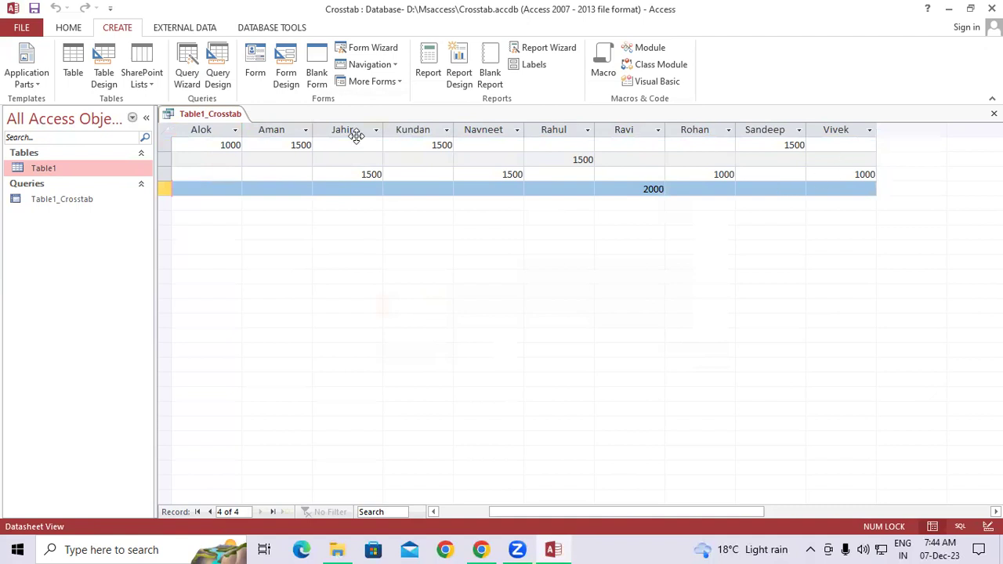
{"action": "left_click", "coordinate": [329, 174]}
{"action": "left_click_drag", "start_coordinate": [656, 510], "coordinate": [517, 516]}
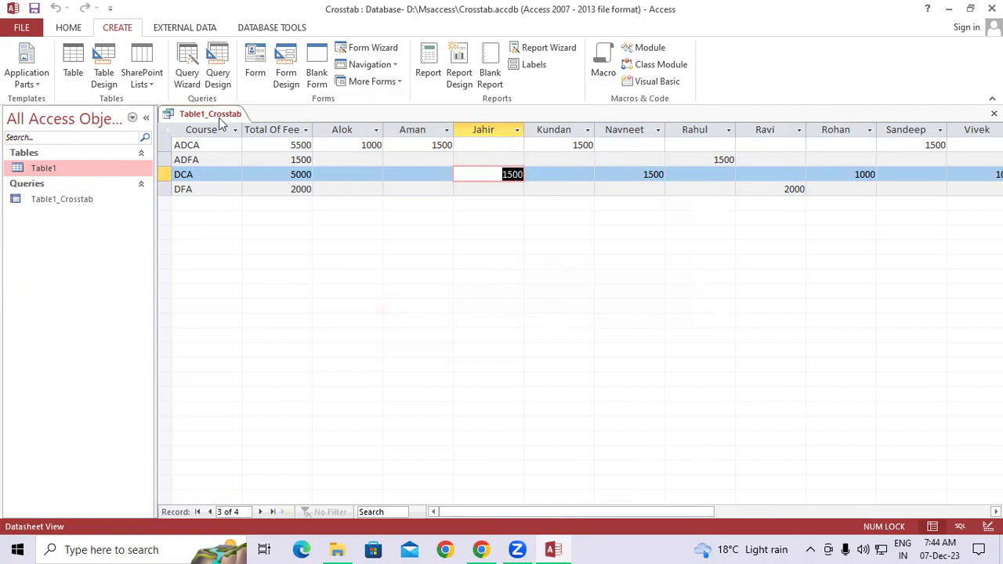
Open Table1 to compare its STD Name, Course and Fee columns with the crosstab, and close the crosstab query.
{"action": "double_click", "coordinate": [72, 173]}
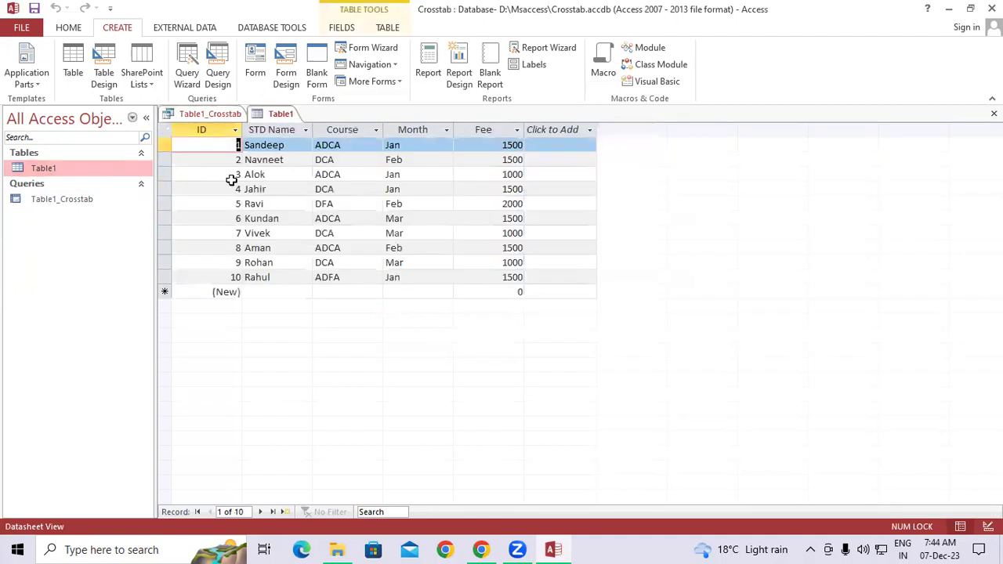
{"action": "left_click", "coordinate": [272, 130]}
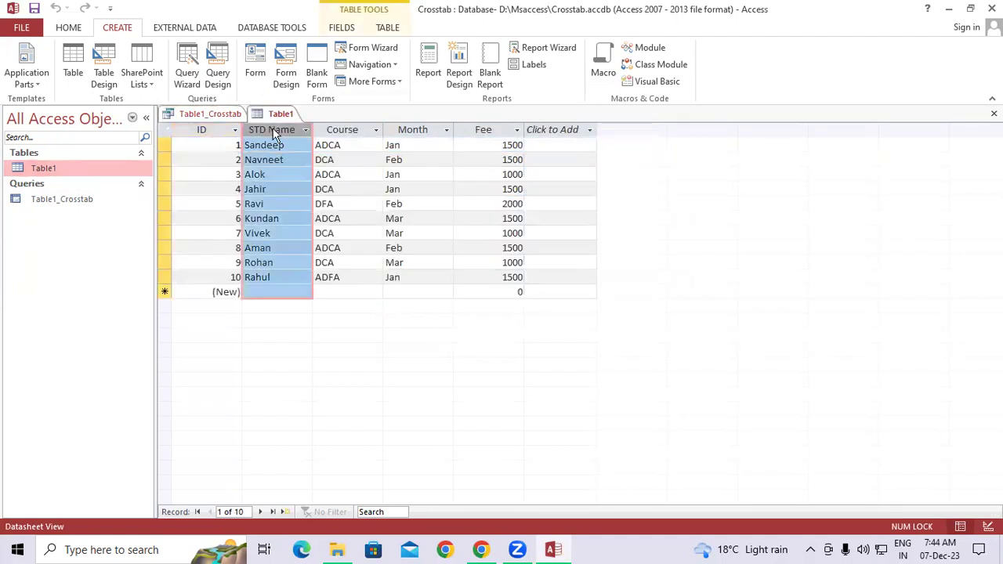
{"action": "left_click", "coordinate": [352, 131]}
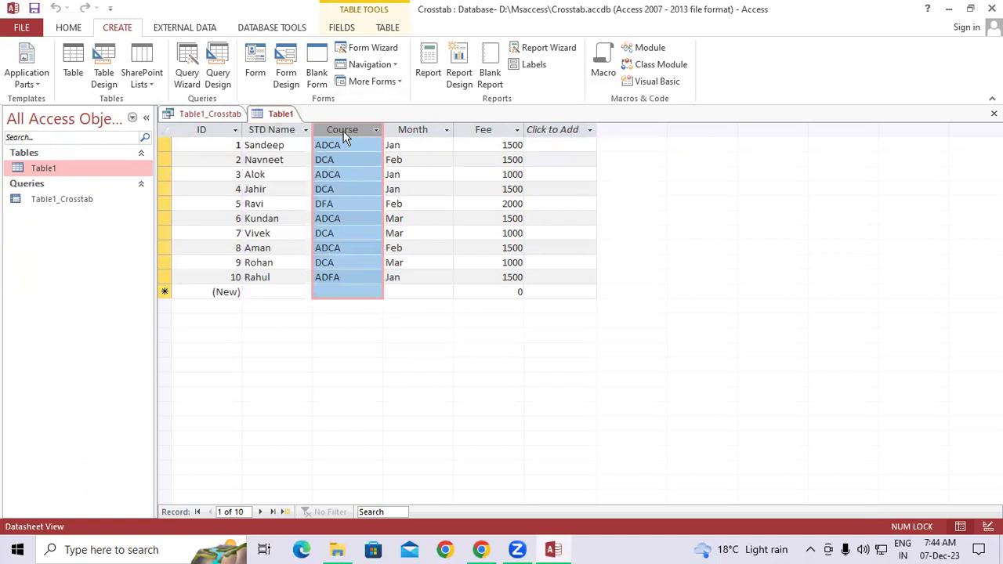
{"action": "left_click", "coordinate": [500, 131]}
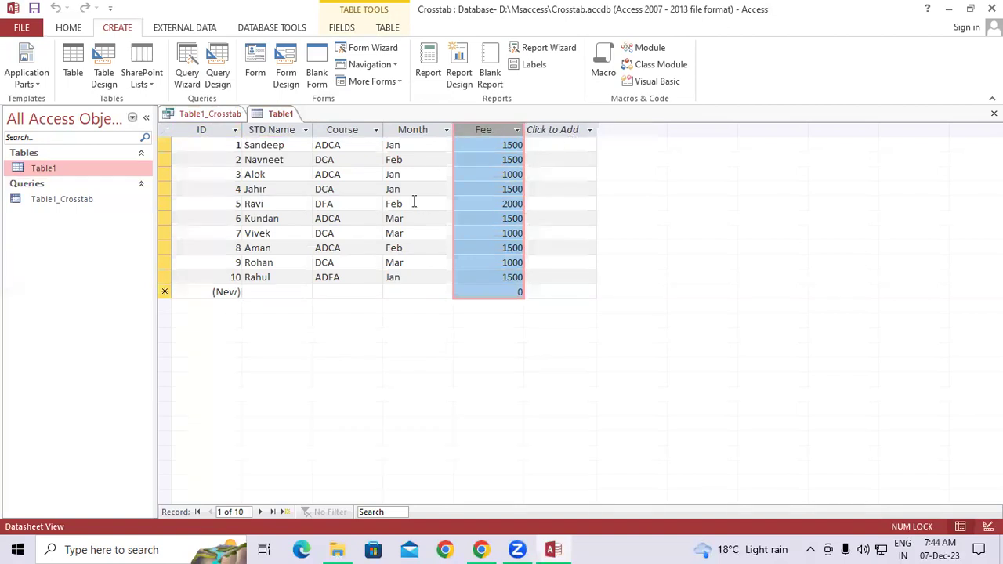
{"action": "right_click", "coordinate": [188, 120]}
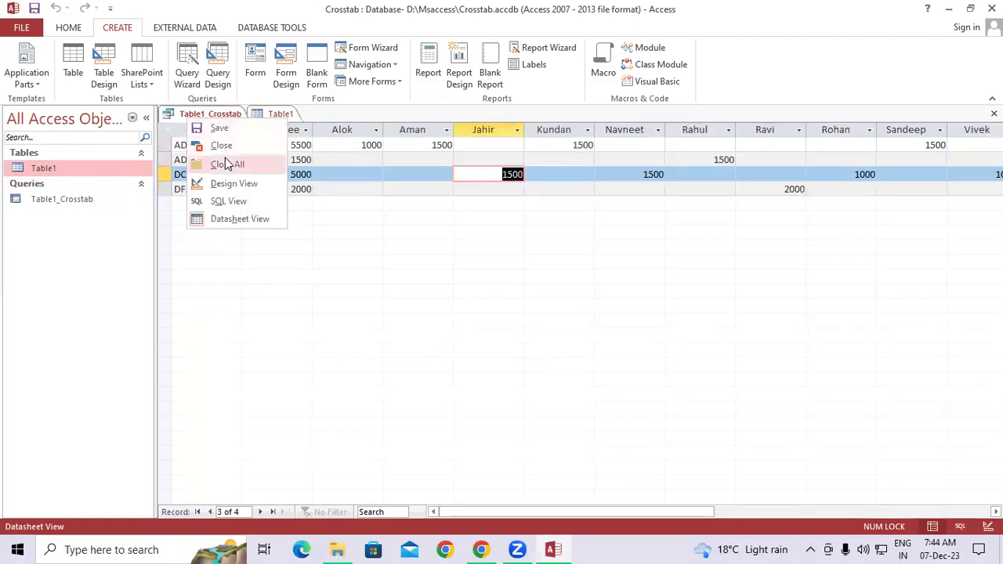
{"action": "left_click", "coordinate": [221, 146]}
Replace the student name in record 7 of Table1 with the name used in record 6, and save and close the table.
{"action": "left_click", "coordinate": [266, 235]}
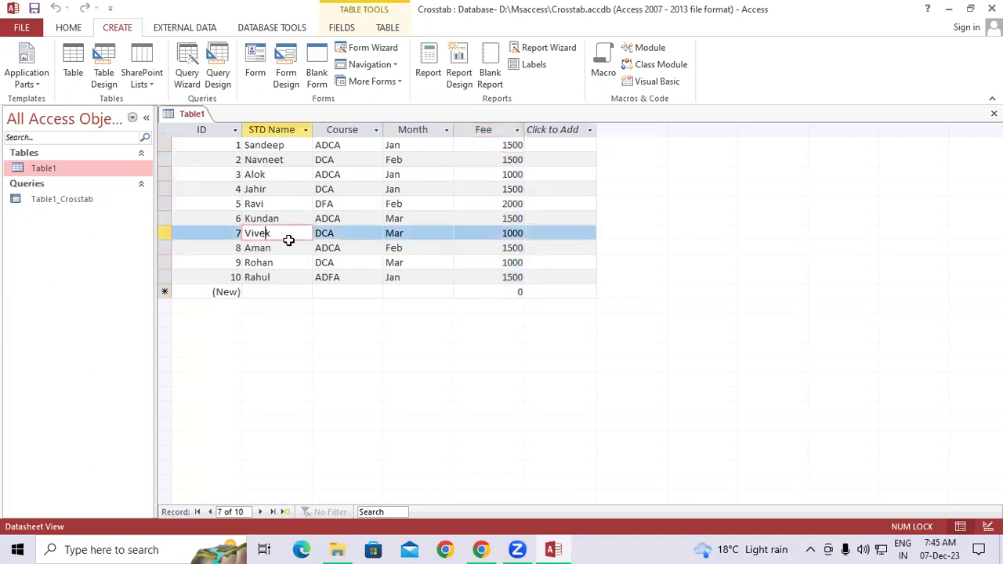
{"action": "left_click_drag", "start_coordinate": [262, 219], "coordinate": [240, 233]}
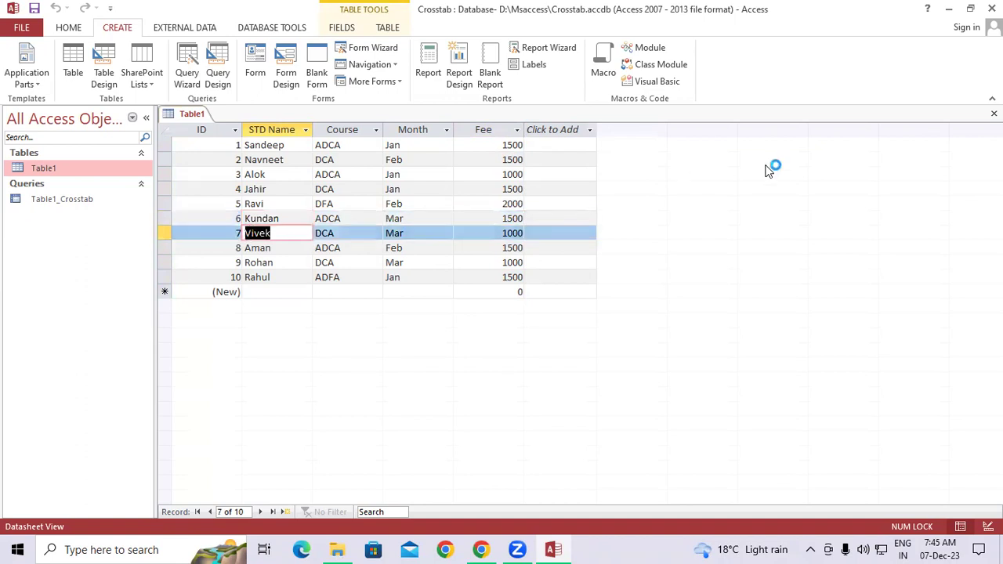
{"action": "type", "text": "Kundan"}
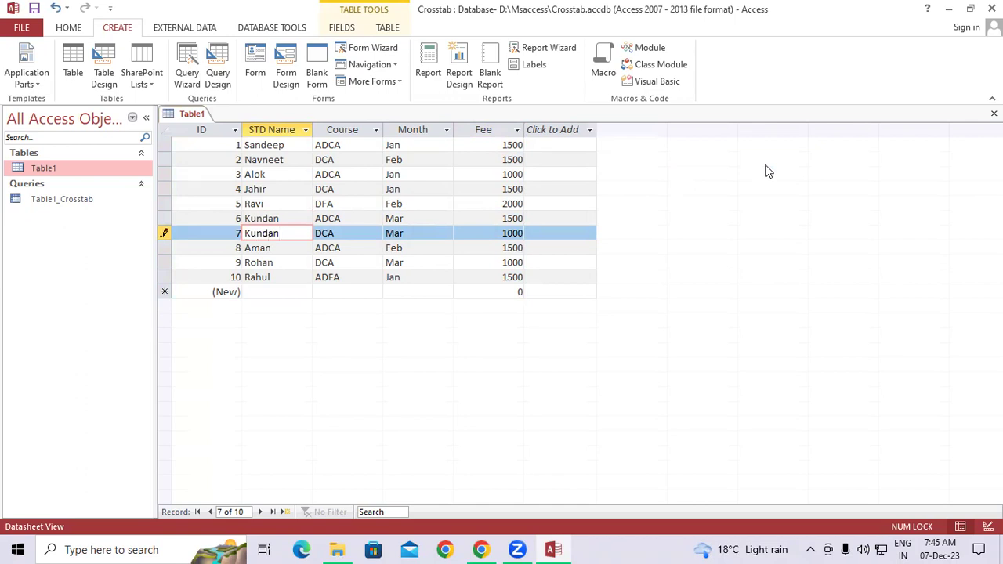
{"action": "left_click", "coordinate": [330, 230]}
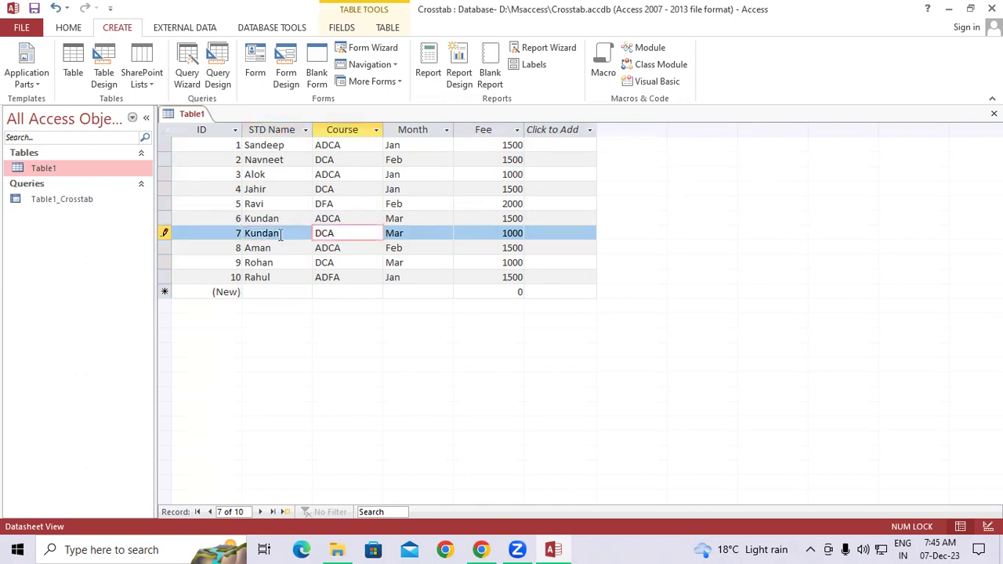
{"action": "right_click", "coordinate": [189, 116]}
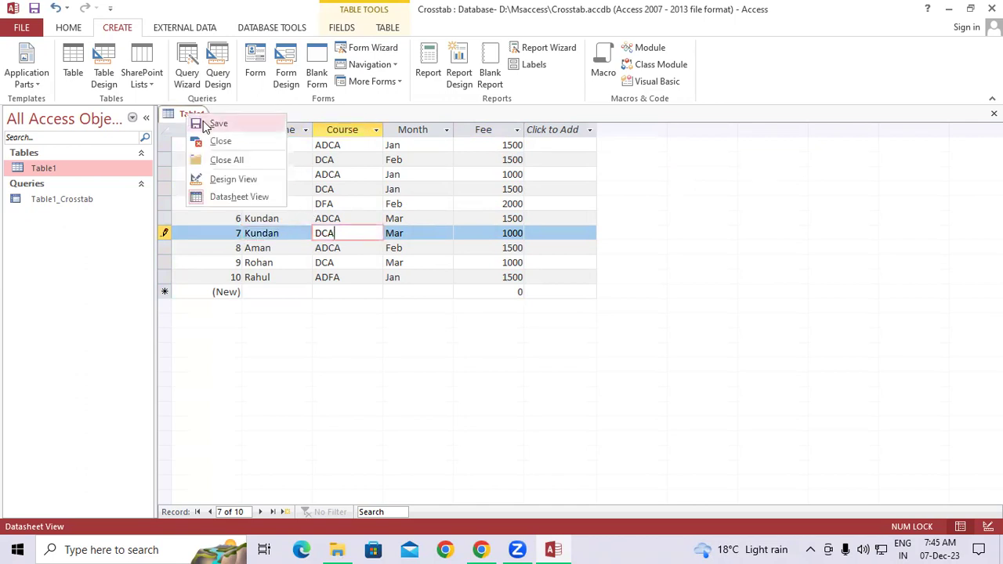
{"action": "left_click", "coordinate": [196, 121]}
{"action": "right_click", "coordinate": [196, 119]}
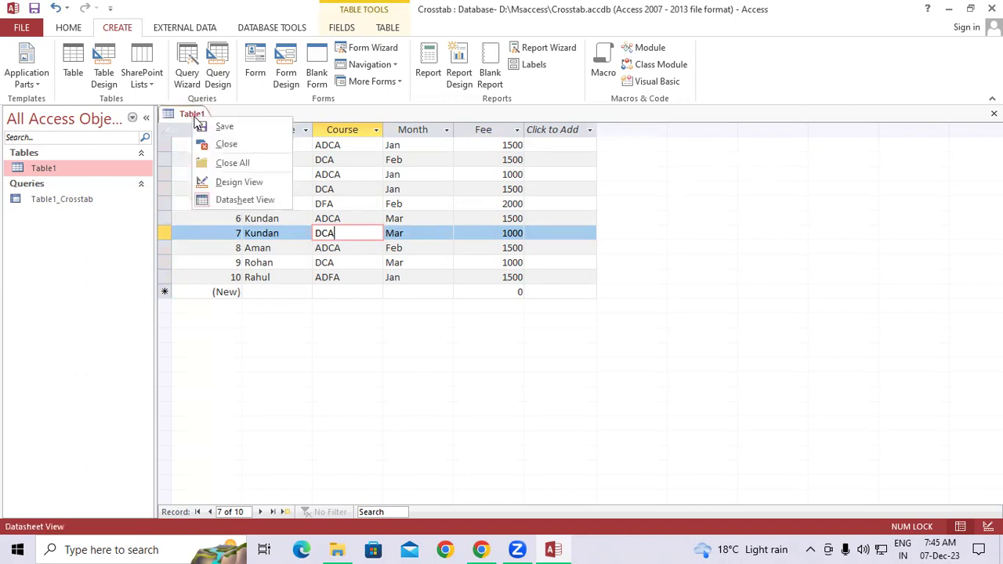
{"action": "left_click", "coordinate": [198, 120]}
{"action": "right_click", "coordinate": [198, 120]}
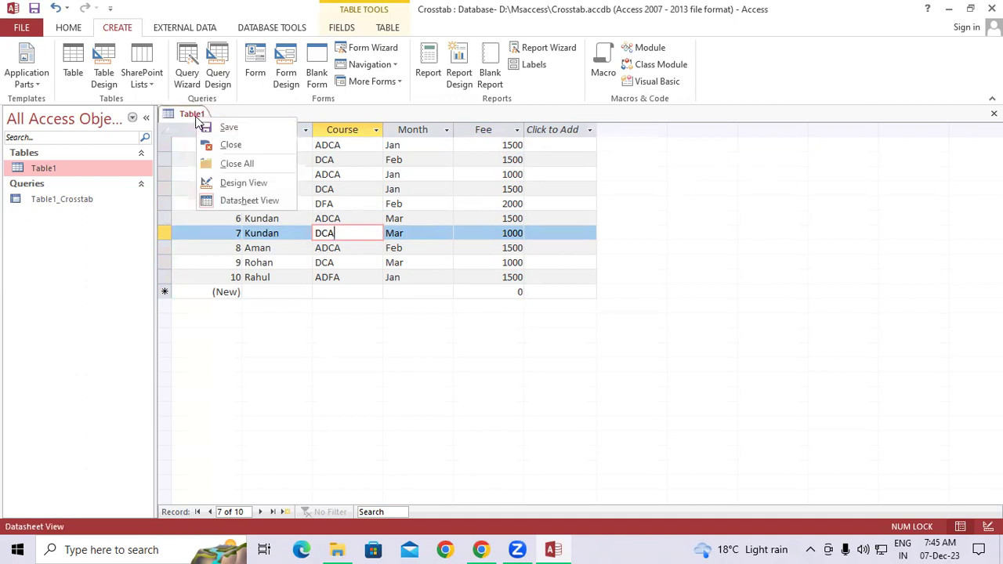
{"action": "left_click", "coordinate": [223, 146]}
Reopen Table1 to check the student name in record 7, and close the table again.
{"action": "double_click", "coordinate": [85, 174]}
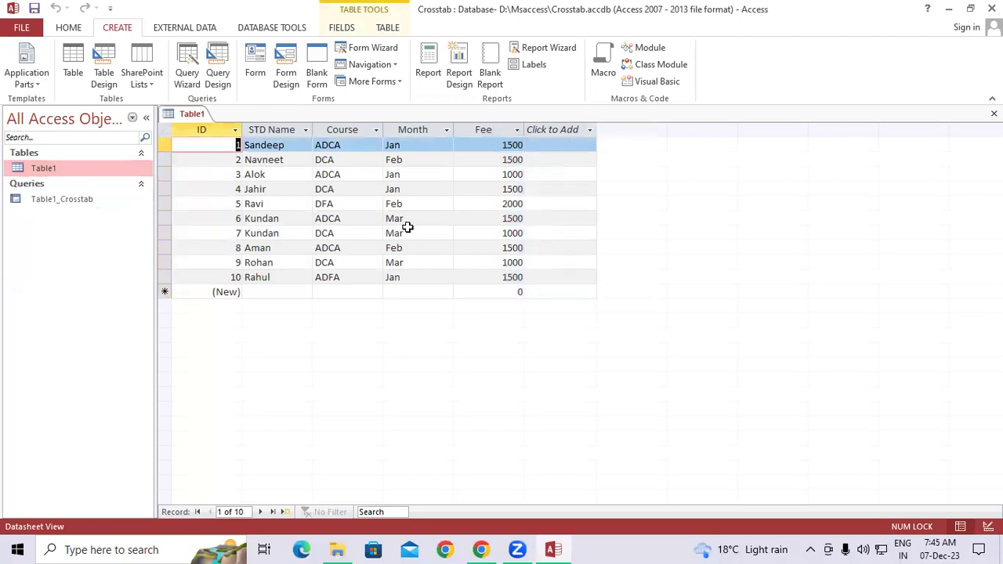
{"action": "right_click", "coordinate": [193, 114]}
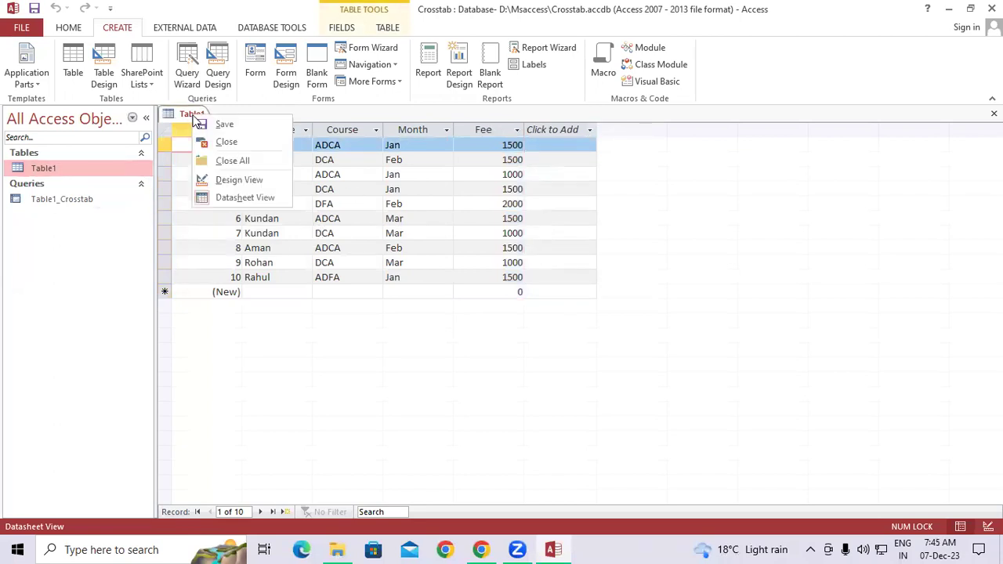
{"action": "left_click", "coordinate": [225, 141]}
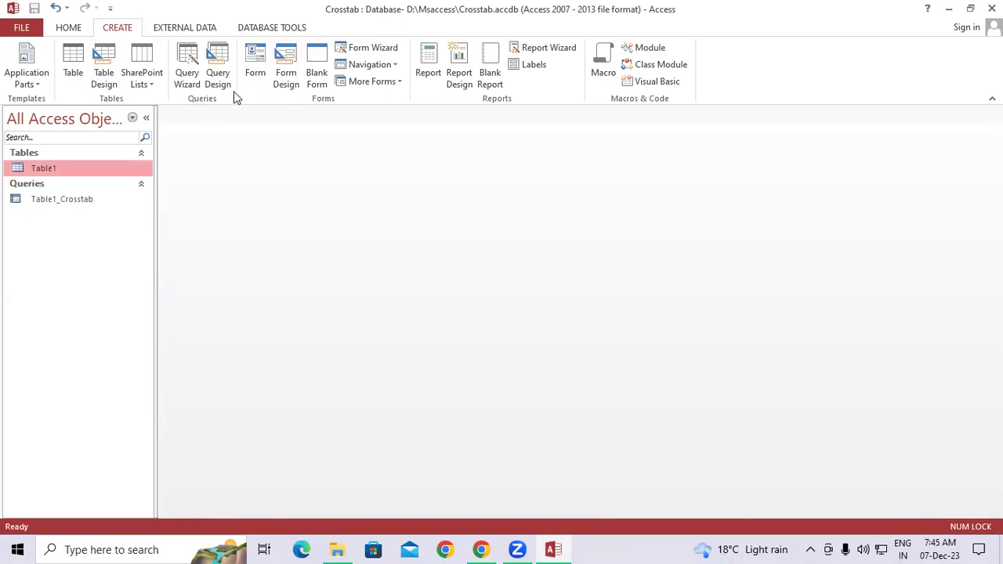
Start another crosstab query with the Crosstab Query Wizard, based on Table1.
{"action": "left_click", "coordinate": [186, 70]}
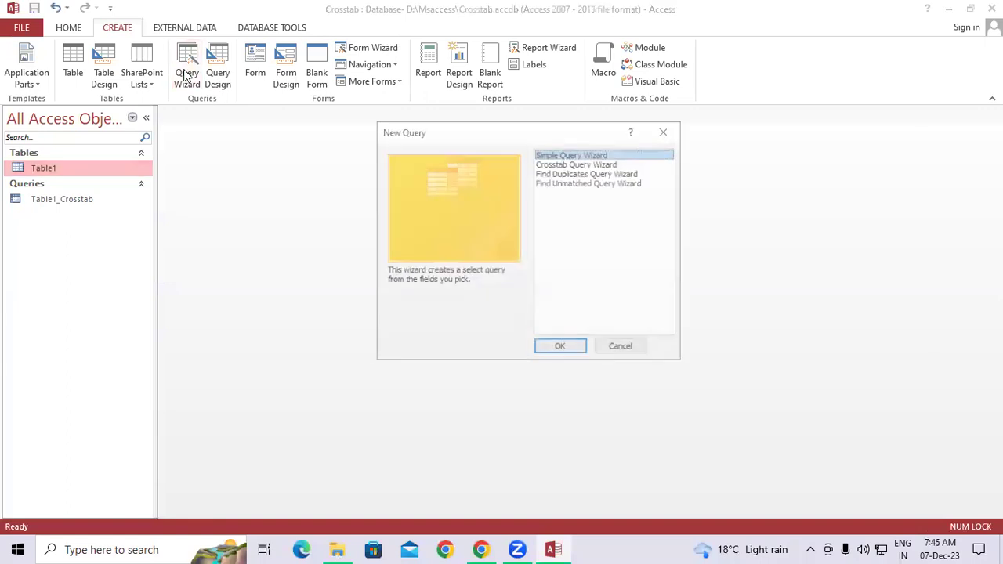
{"action": "left_click", "coordinate": [554, 164]}
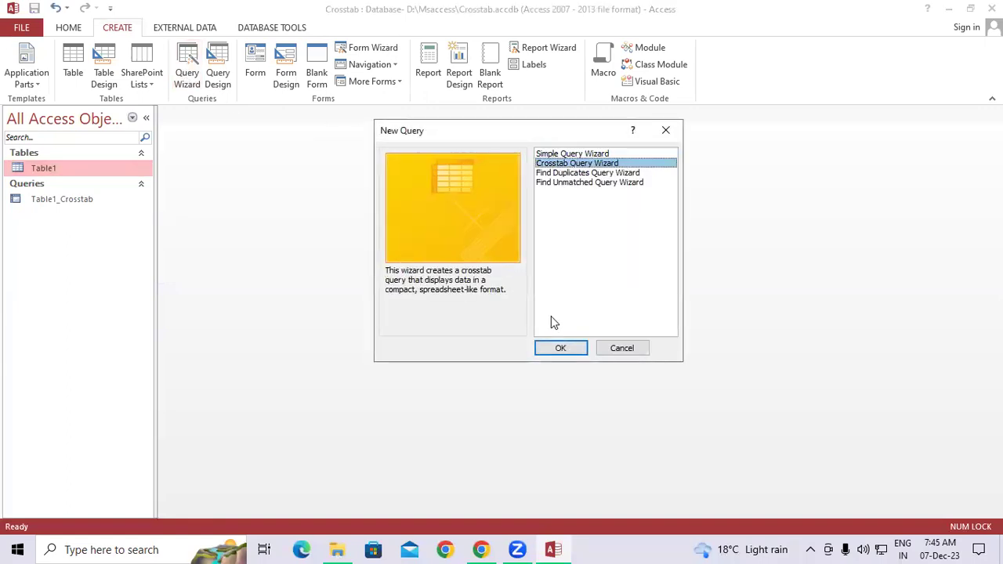
{"action": "left_click", "coordinate": [554, 348]}
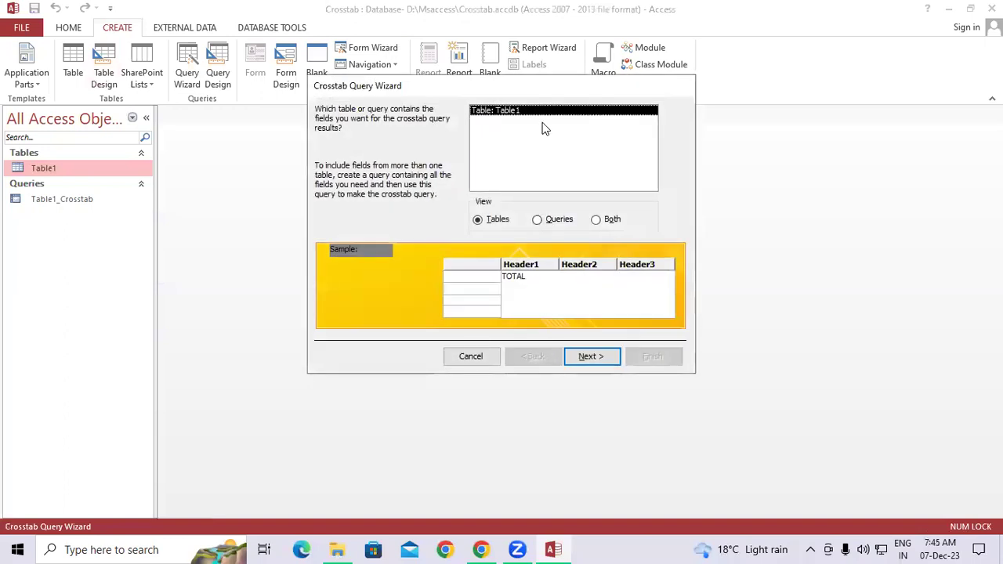
{"action": "left_click", "coordinate": [591, 357]}
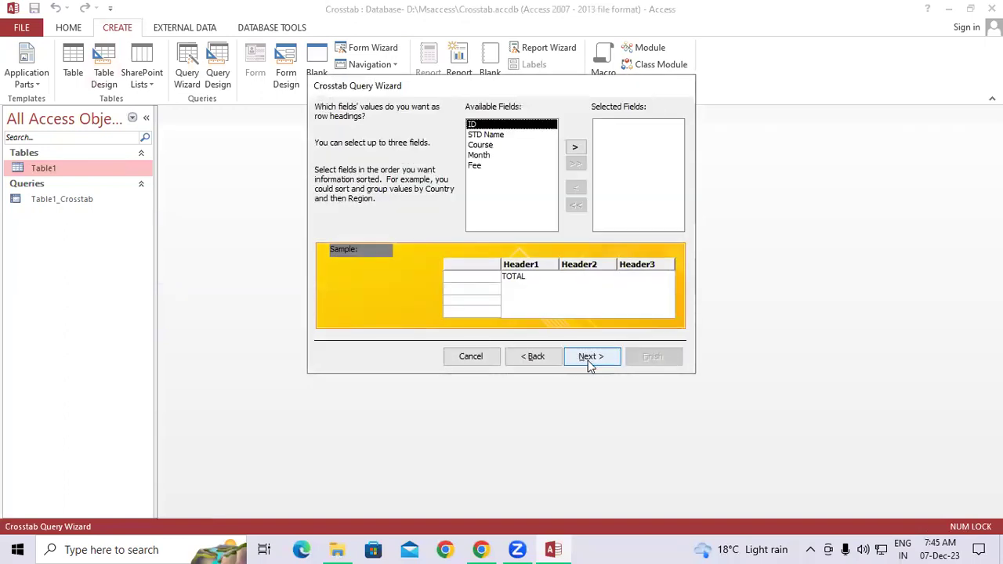
Add the Month field as the crosstab's row heading and continue to the column headings.
{"action": "left_click", "coordinate": [485, 155]}
{"action": "left_click", "coordinate": [575, 149]}
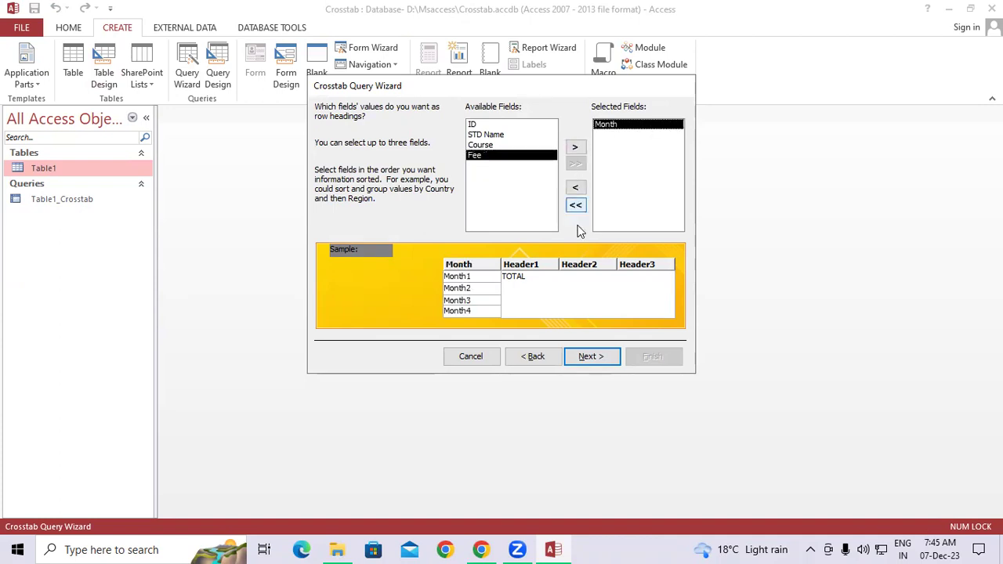
{"action": "left_click", "coordinate": [595, 358]}
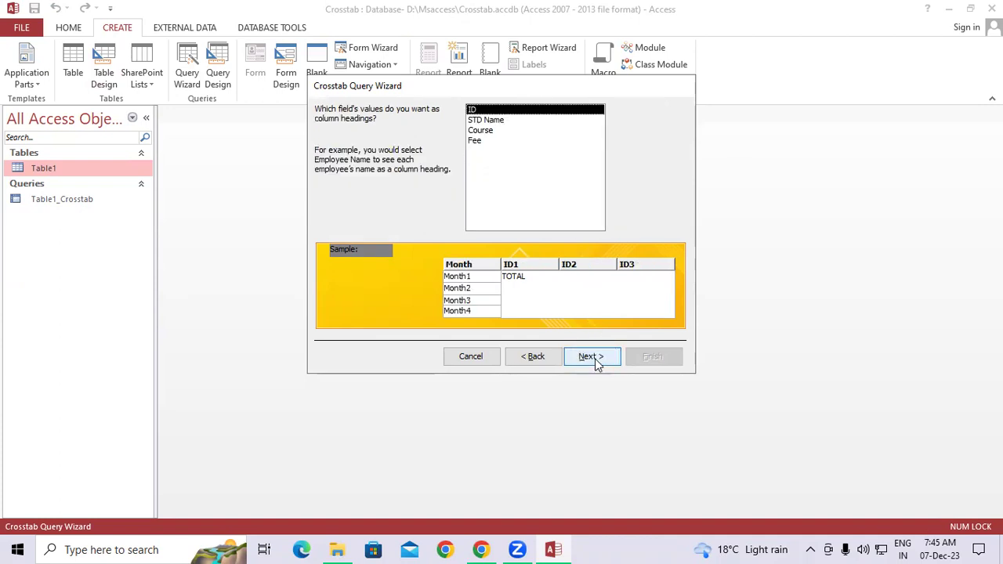
Use STD Name as the column heading, calculate the Sum of Fee with row sums, and finish the crosstab query.
{"action": "left_click", "coordinate": [489, 122]}
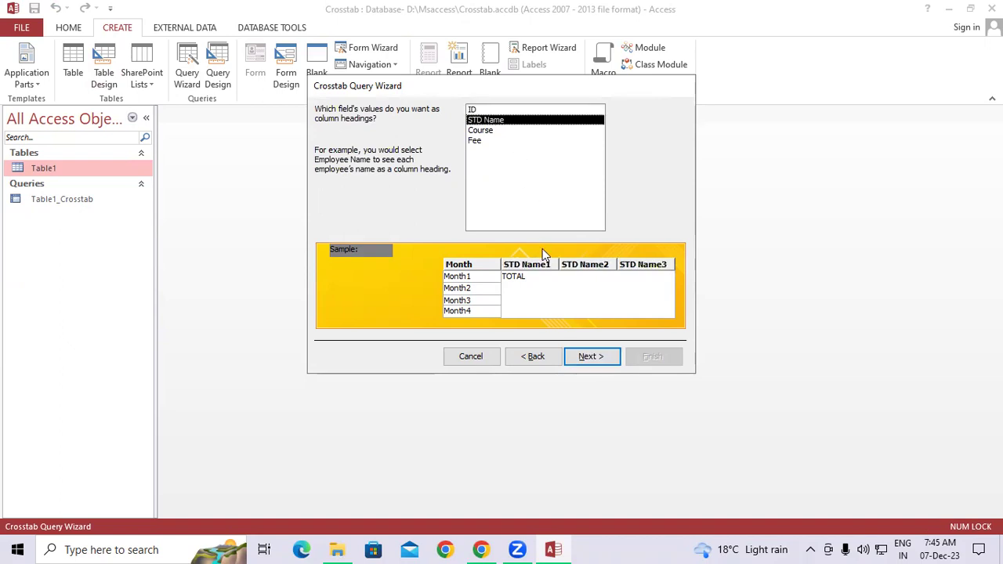
{"action": "left_click", "coordinate": [584, 359]}
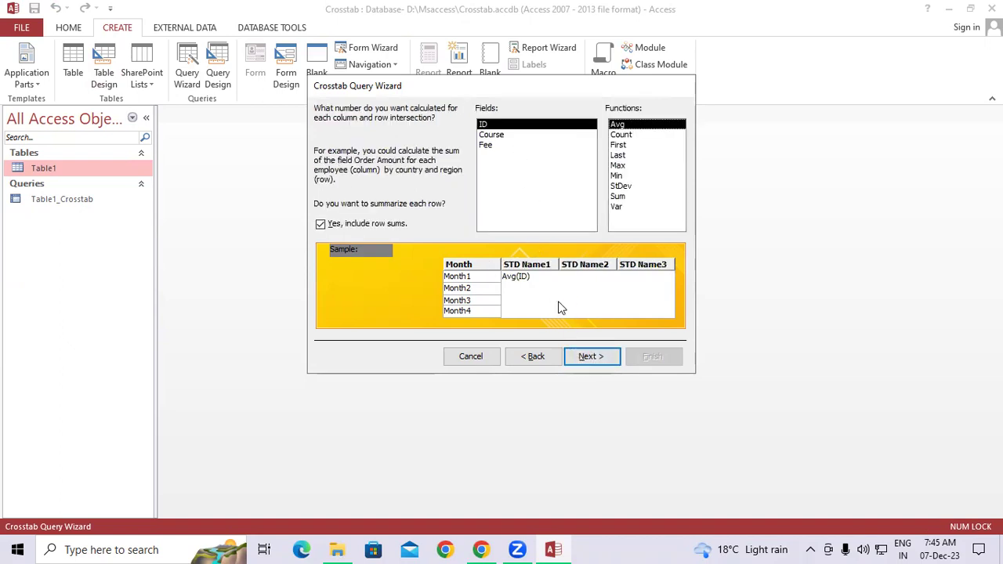
{"action": "left_click", "coordinate": [483, 146]}
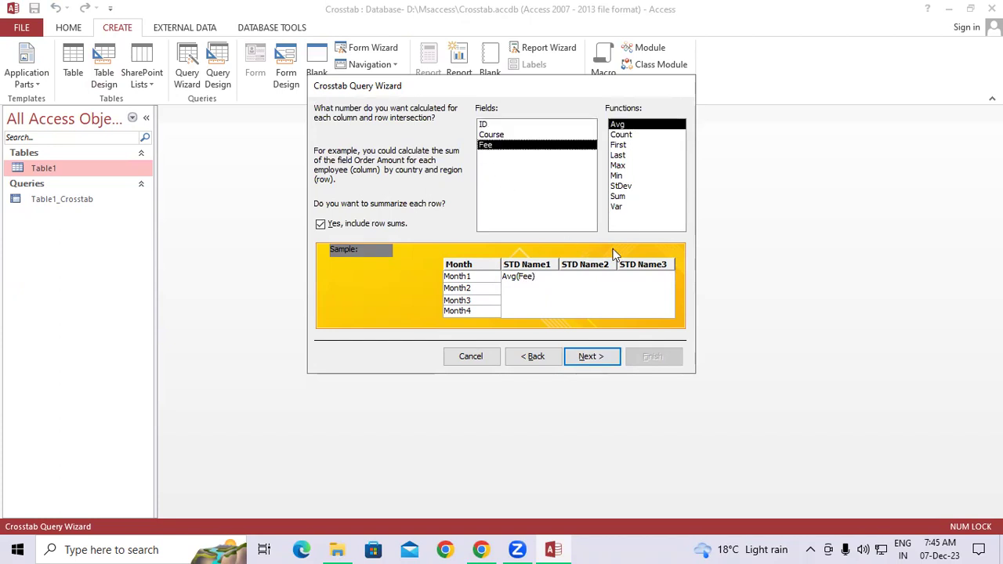
{"action": "left_click", "coordinate": [618, 196]}
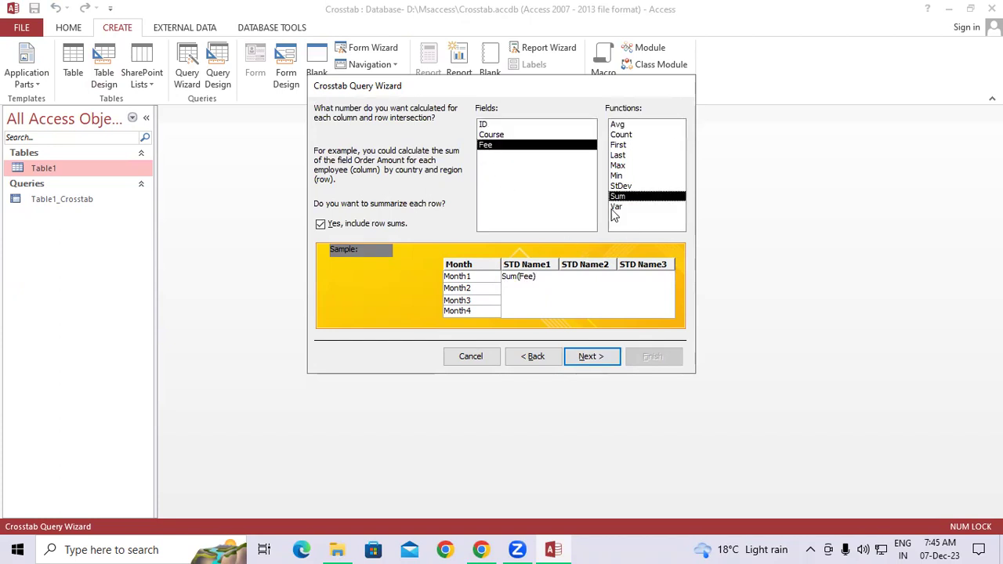
{"action": "left_click", "coordinate": [586, 359]}
{"action": "left_click", "coordinate": [649, 356]}
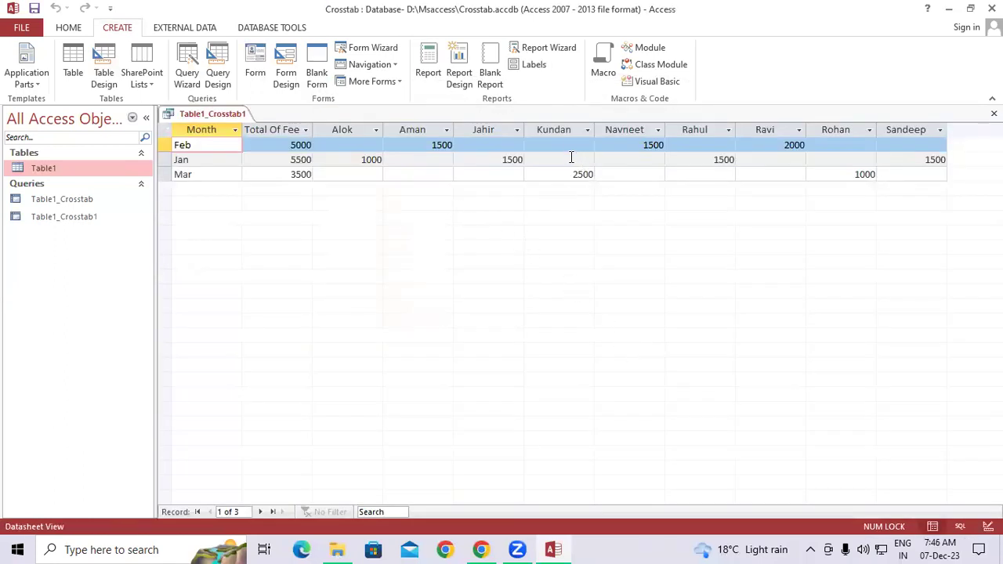
Examine the March row of the crosstab, comparing its total fee with the individual student amounts.
{"action": "left_click_drag", "start_coordinate": [575, 174], "coordinate": [599, 177]}
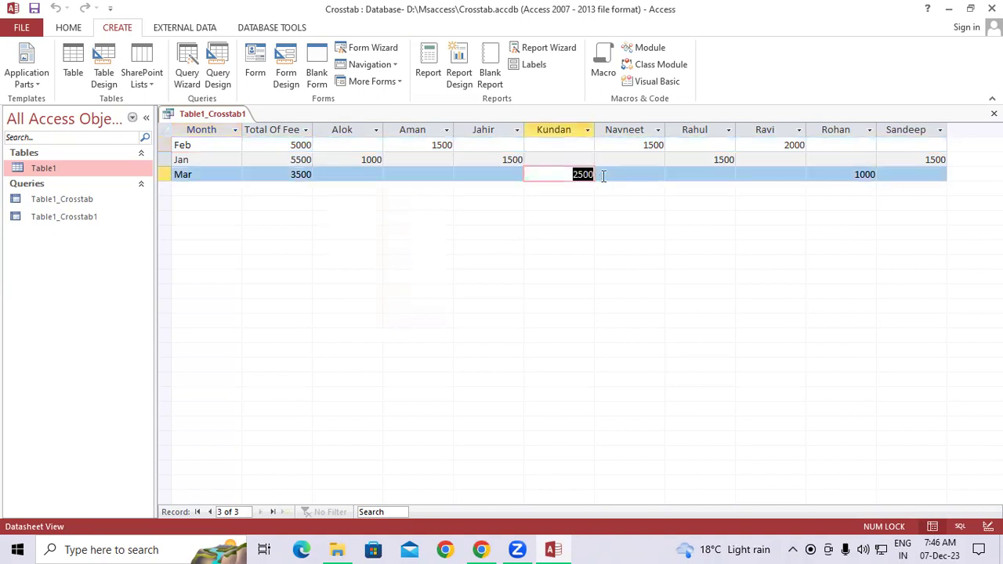
{"action": "left_click", "coordinate": [599, 177]}
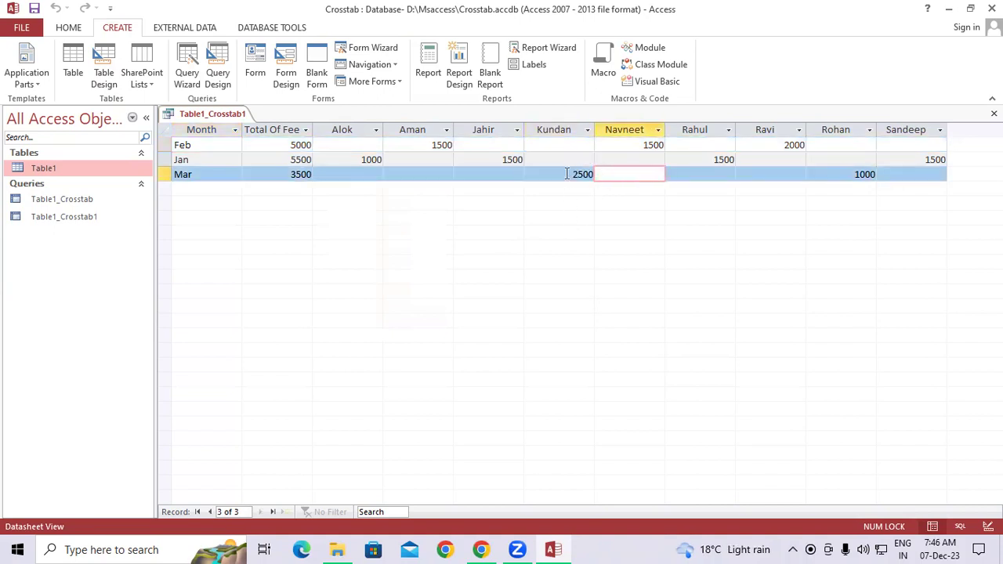
{"action": "left_click", "coordinate": [570, 174]}
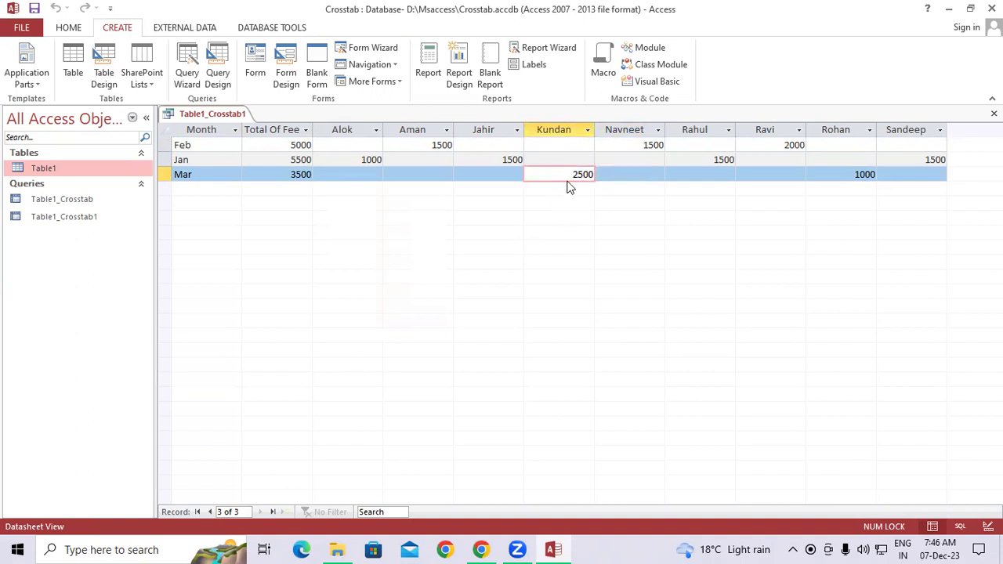
{"action": "left_click", "coordinate": [288, 175]}
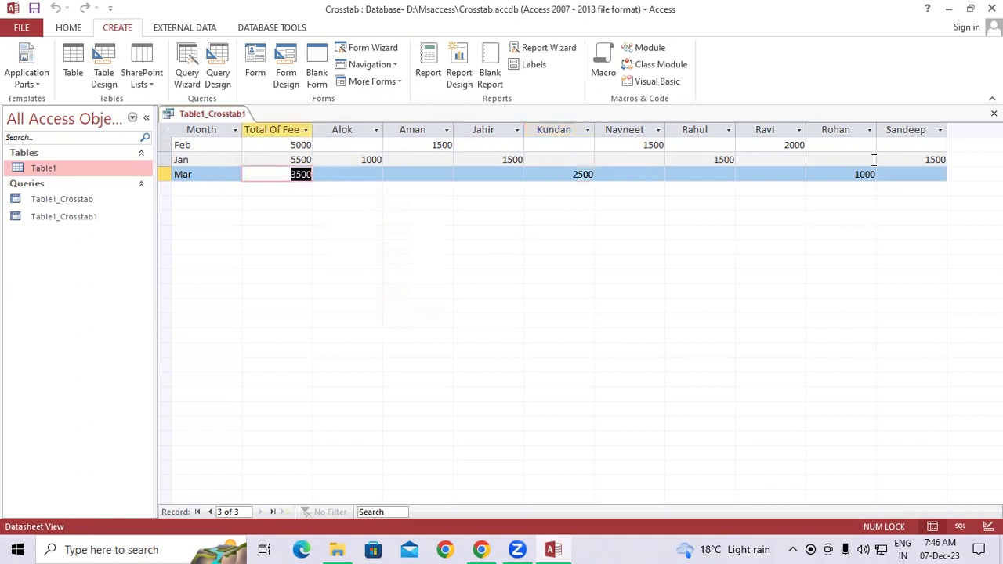
{"action": "left_click_drag", "start_coordinate": [854, 175], "coordinate": [885, 175]}
{"action": "left_click", "coordinate": [573, 176]}
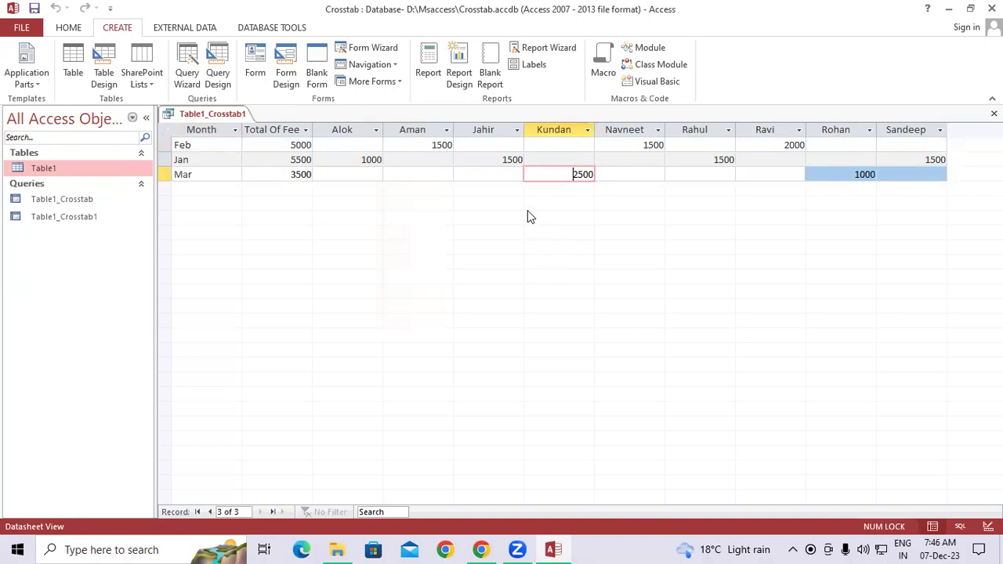
Save and close the month-by-student crosstab query.
{"action": "right_click", "coordinate": [238, 116]}
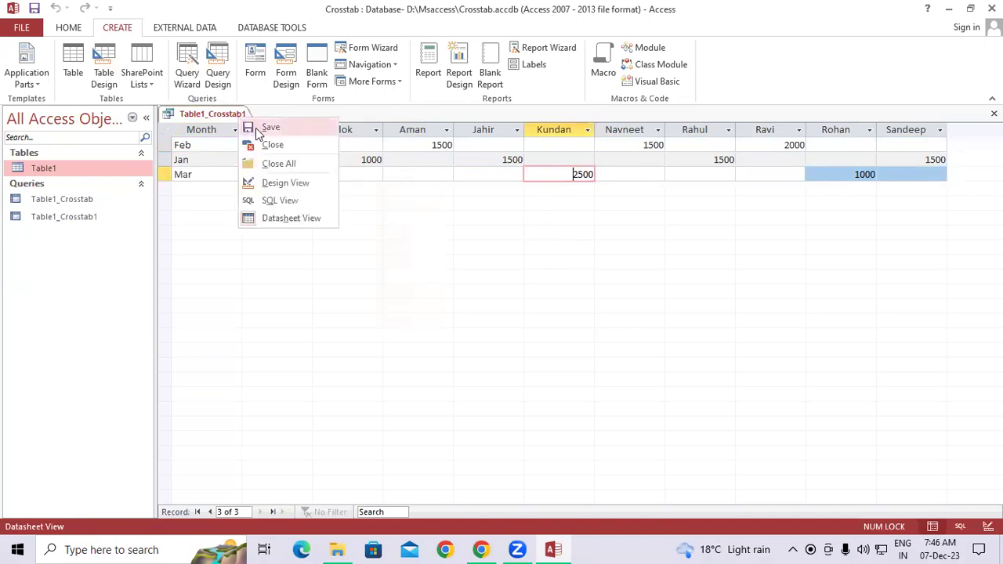
{"action": "left_click", "coordinate": [259, 131]}
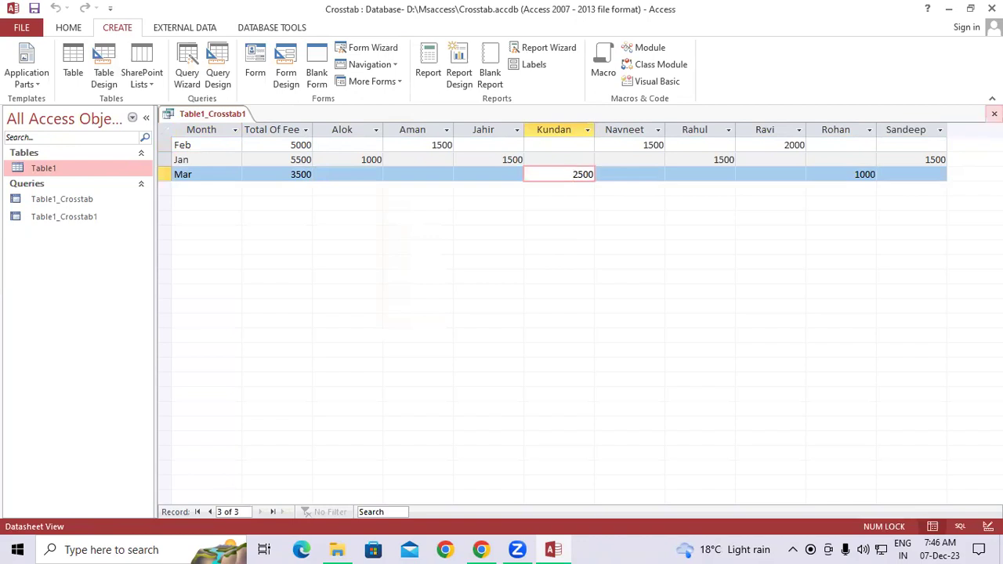
{"action": "left_click", "coordinate": [994, 114]}
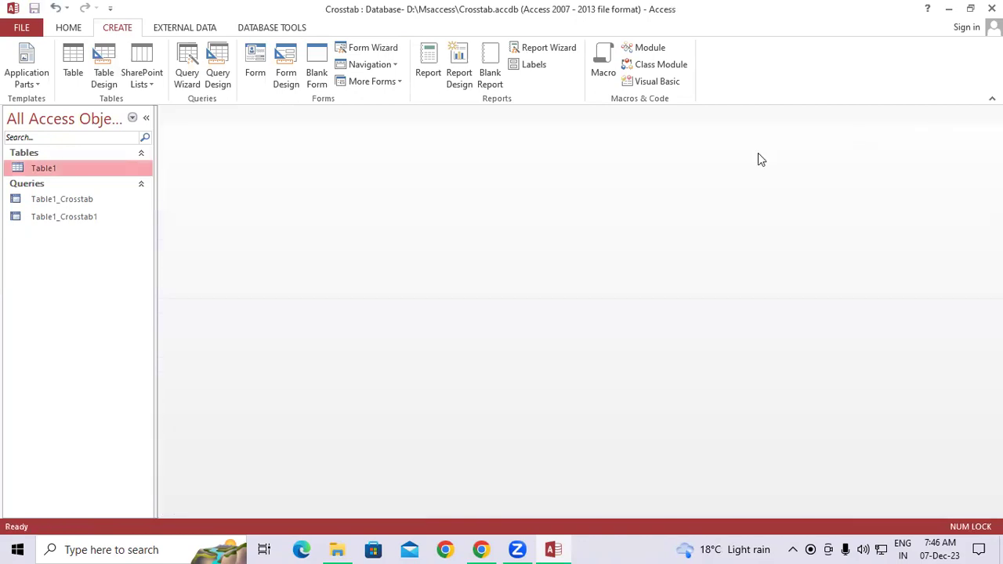
Open Table1_Crosstab, Table1_Crosstab1 and Table1 to compare the crosstab results with the source records.
{"action": "double_click", "coordinate": [100, 200]}
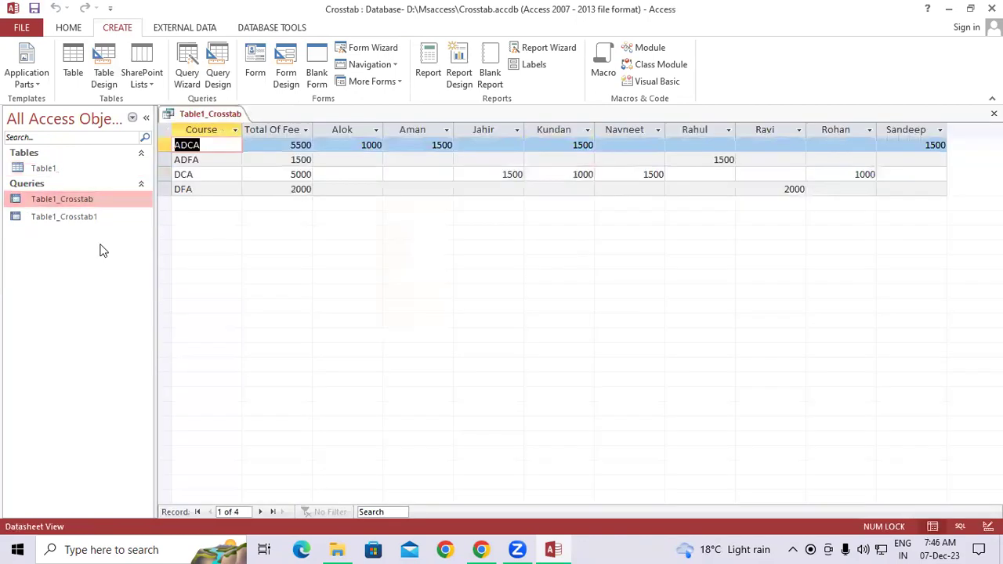
{"action": "double_click", "coordinate": [59, 218]}
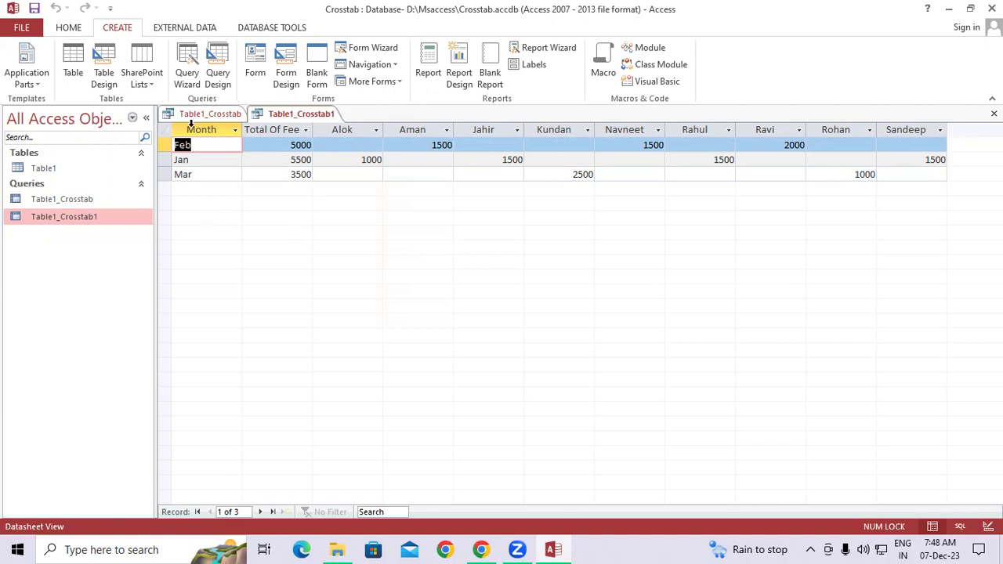
{"action": "double_click", "coordinate": [68, 169]}
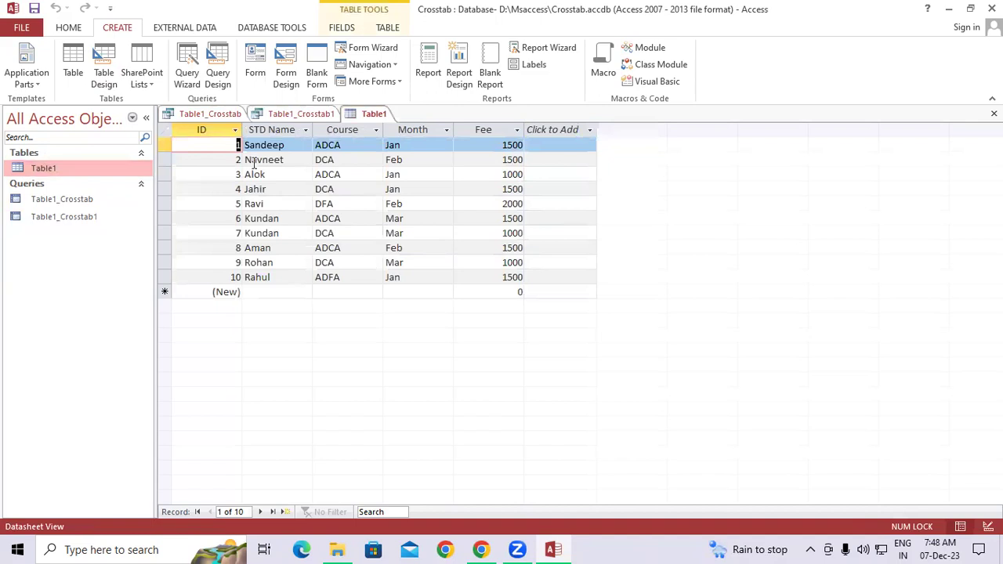
{"action": "left_click", "coordinate": [443, 224]}
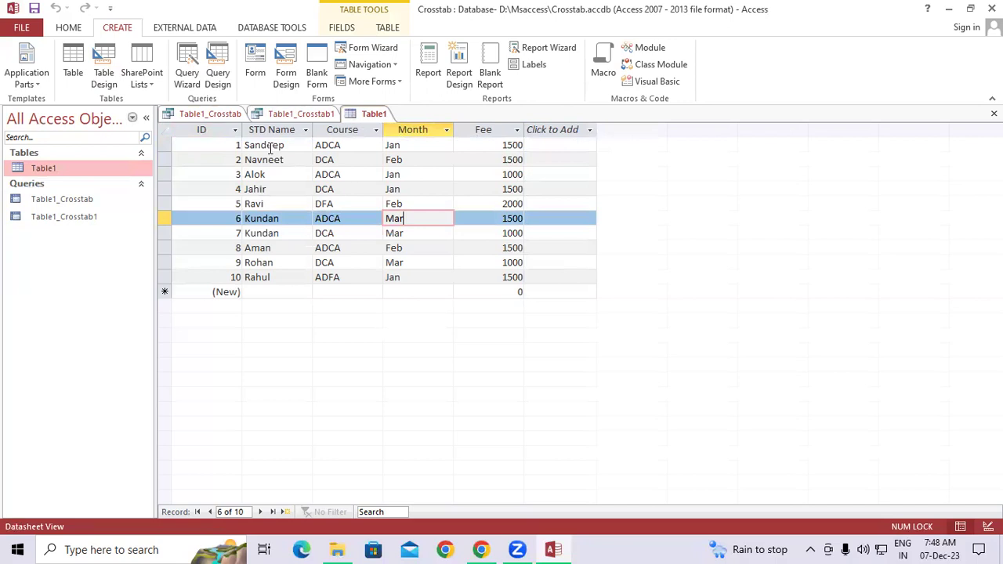
Start another crosstab query on Table1 with the Crosstab Query Wizard, using Month as the row heading.
{"action": "left_click", "coordinate": [185, 63]}
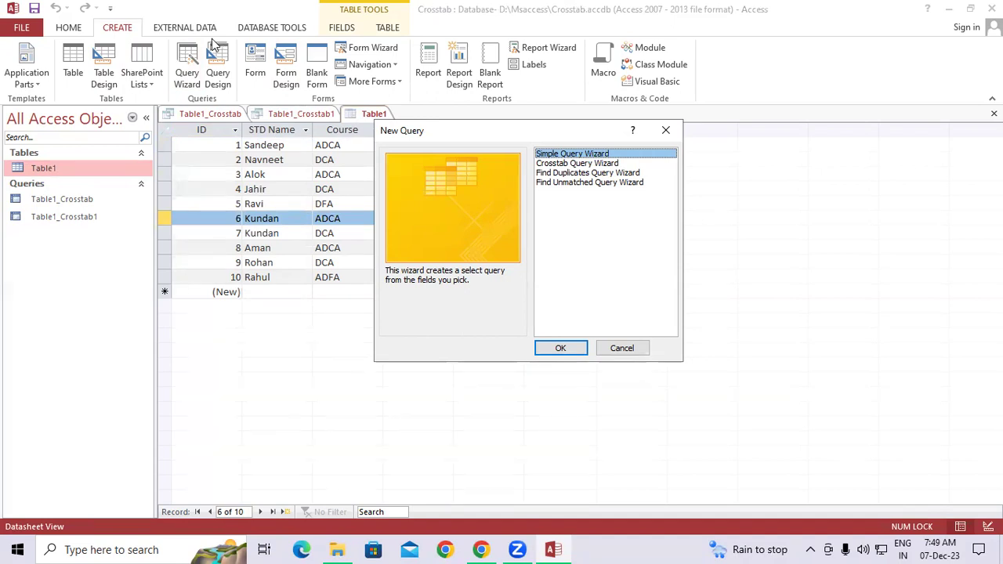
{"action": "left_click", "coordinate": [569, 164]}
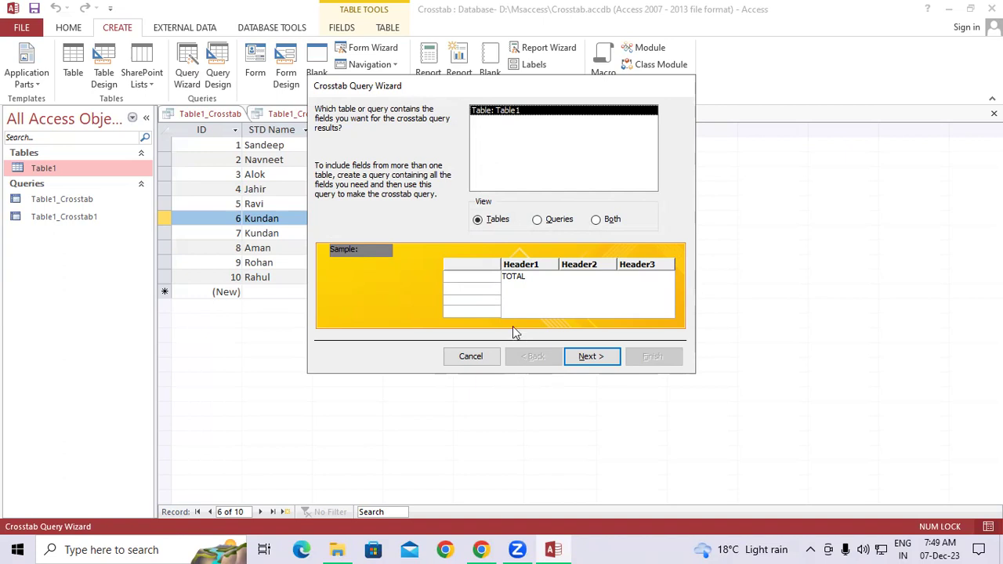
{"action": "left_click", "coordinate": [612, 356]}
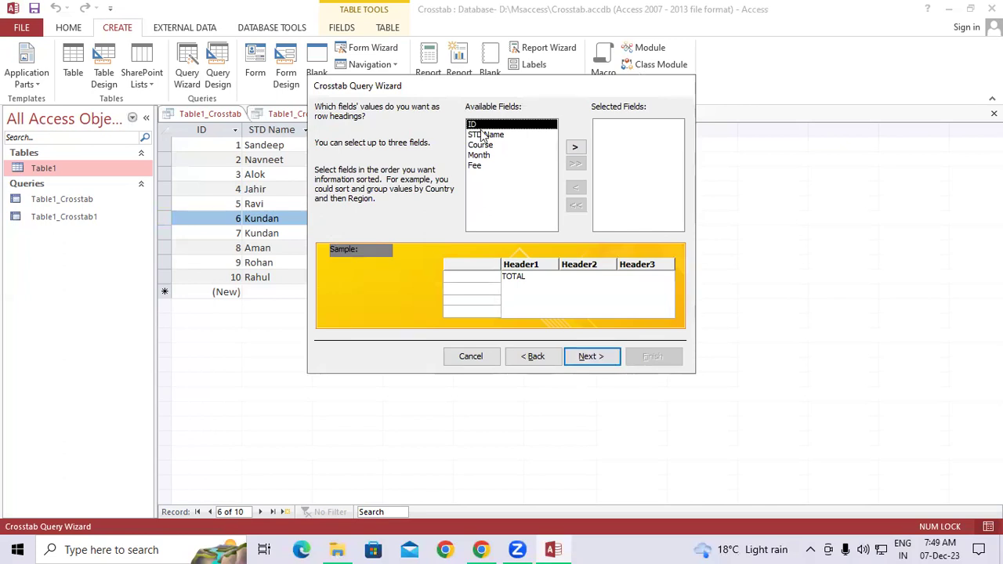
{"action": "left_click", "coordinate": [480, 156]}
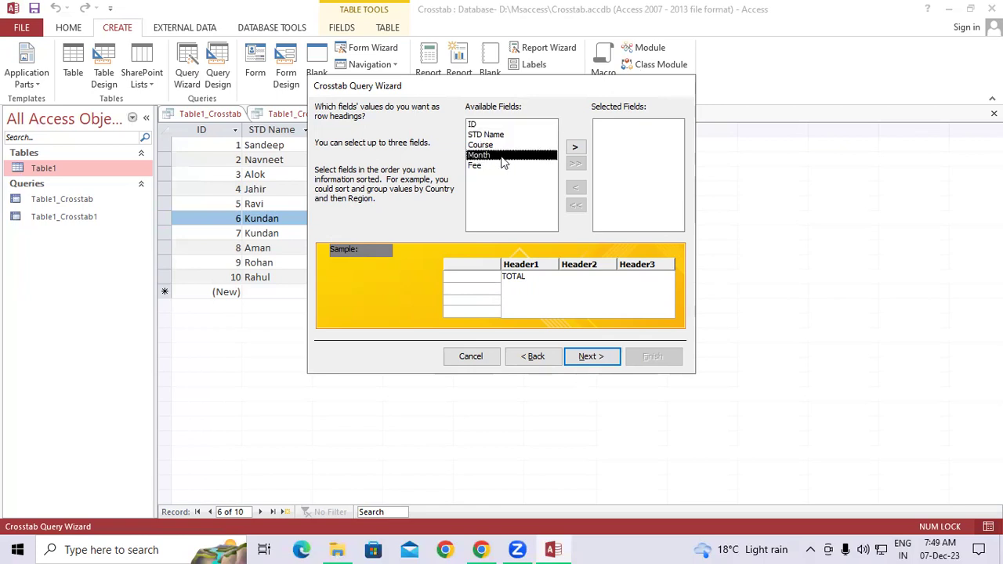
{"action": "left_click", "coordinate": [575, 149]}
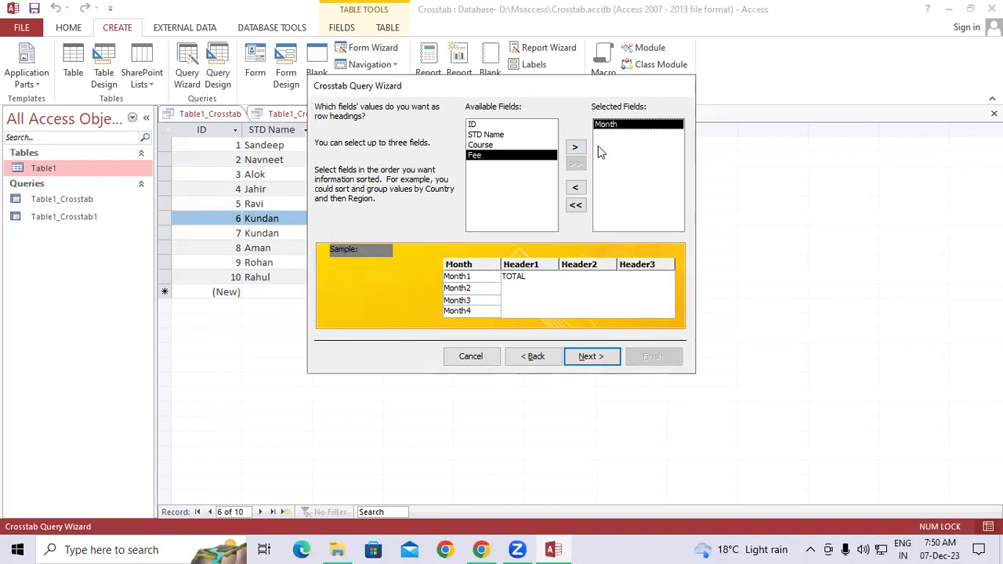
{"action": "left_click", "coordinate": [589, 357]}
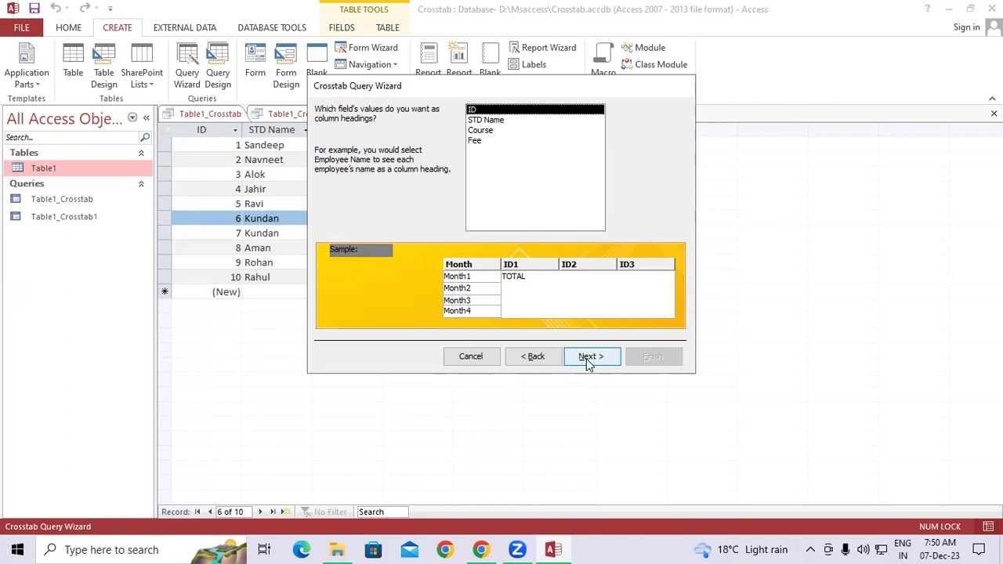
Use STD Name as the column heading, calculate the Sum of ID, and finish the crosstab query as Table1_Crosstab2.
{"action": "left_click", "coordinate": [488, 120]}
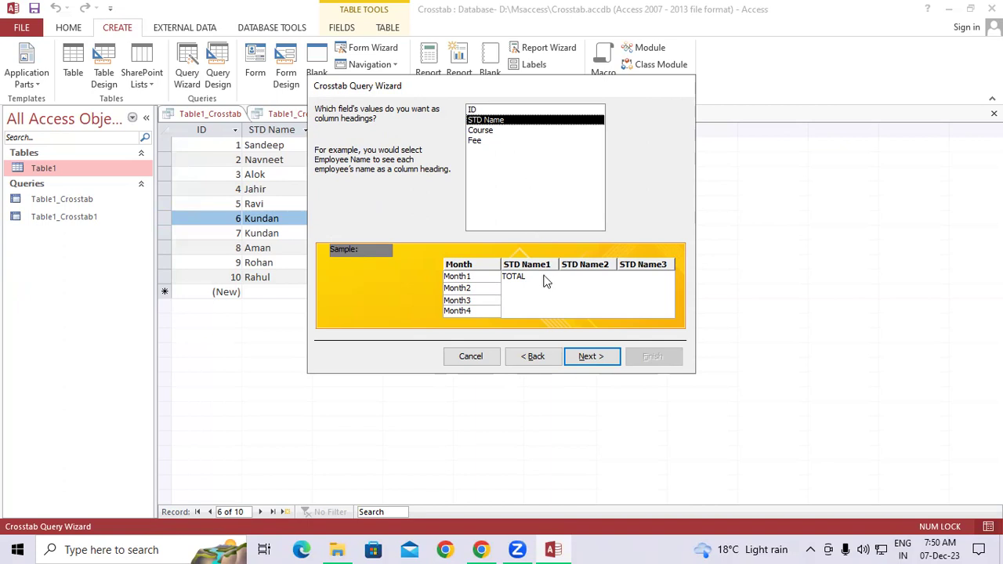
{"action": "left_click", "coordinate": [589, 359]}
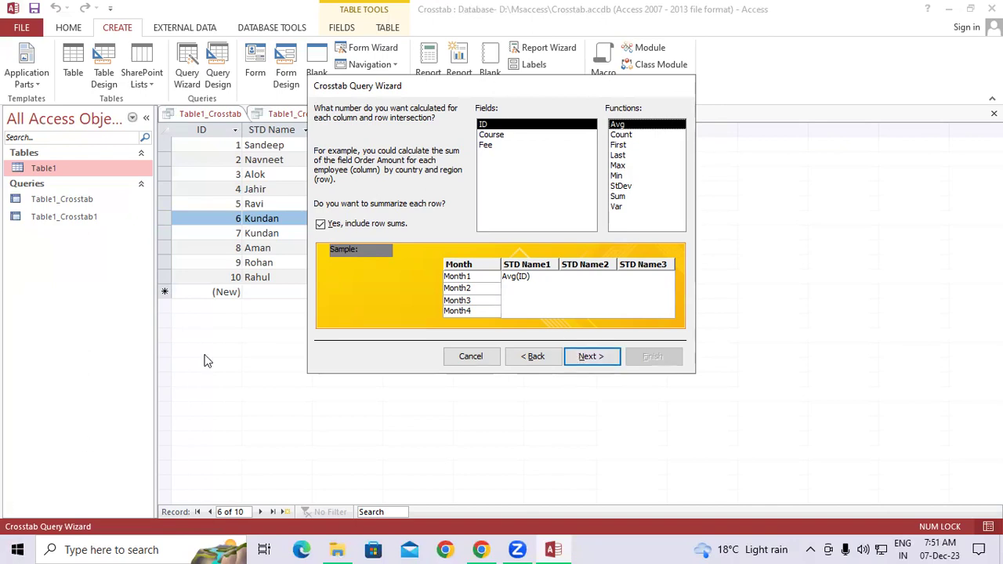
{"action": "left_click", "coordinate": [627, 197]}
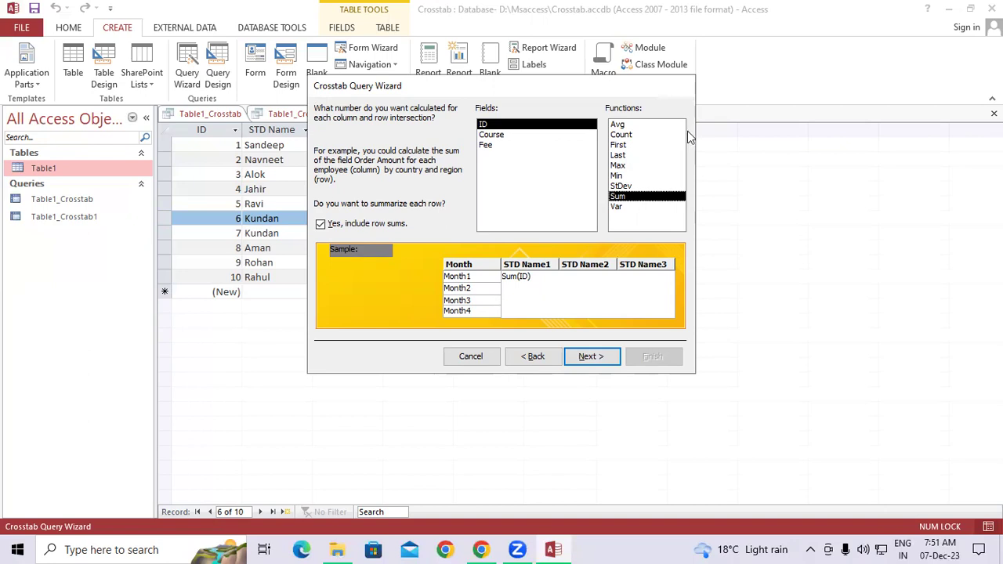
{"action": "left_click", "coordinate": [586, 354]}
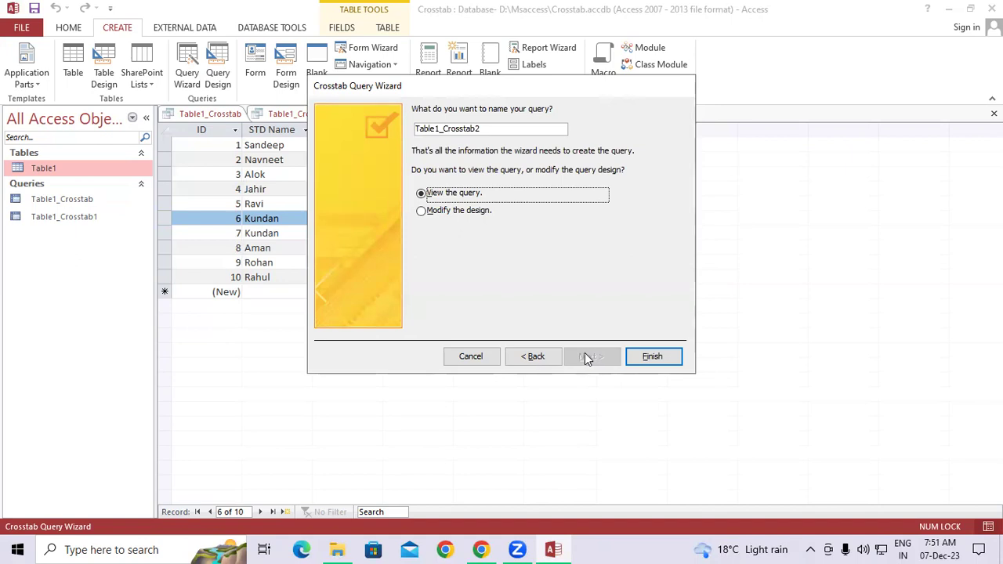
{"action": "left_click", "coordinate": [662, 361]}
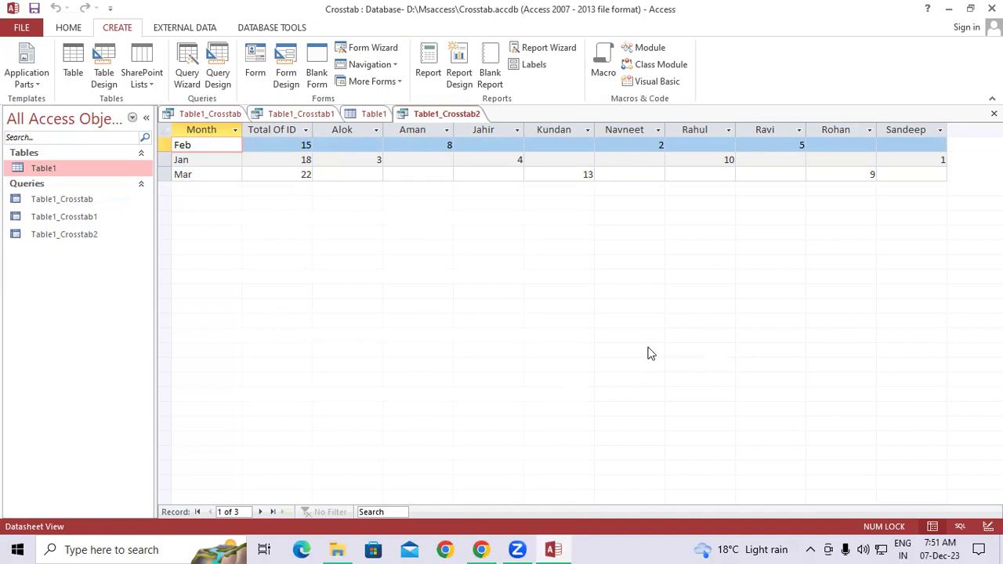
Close Table1 and all three open crosstab queries.
{"action": "right_click", "coordinate": [470, 117]}
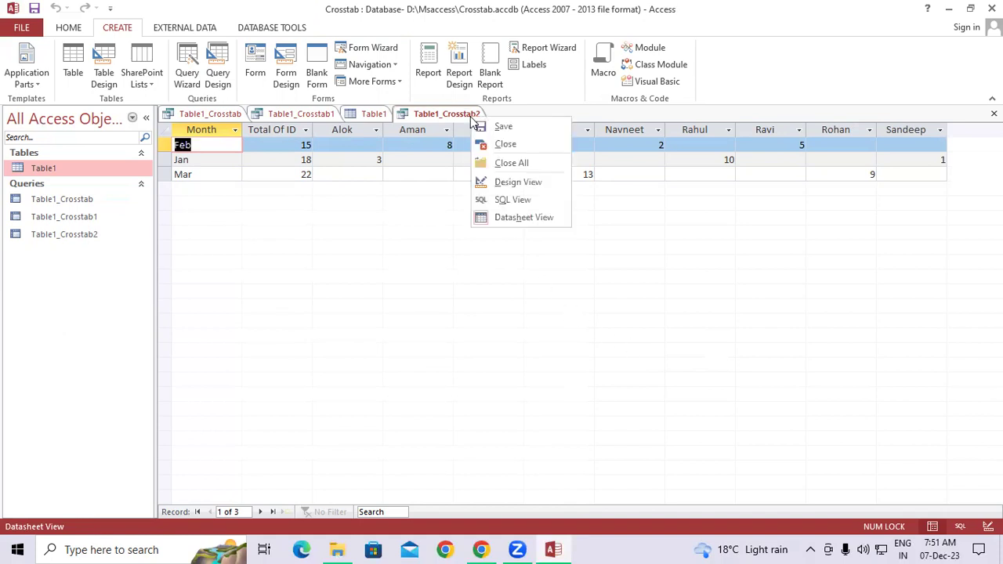
{"action": "left_click", "coordinate": [502, 146]}
{"action": "right_click", "coordinate": [377, 116]}
{"action": "left_click", "coordinate": [406, 143]}
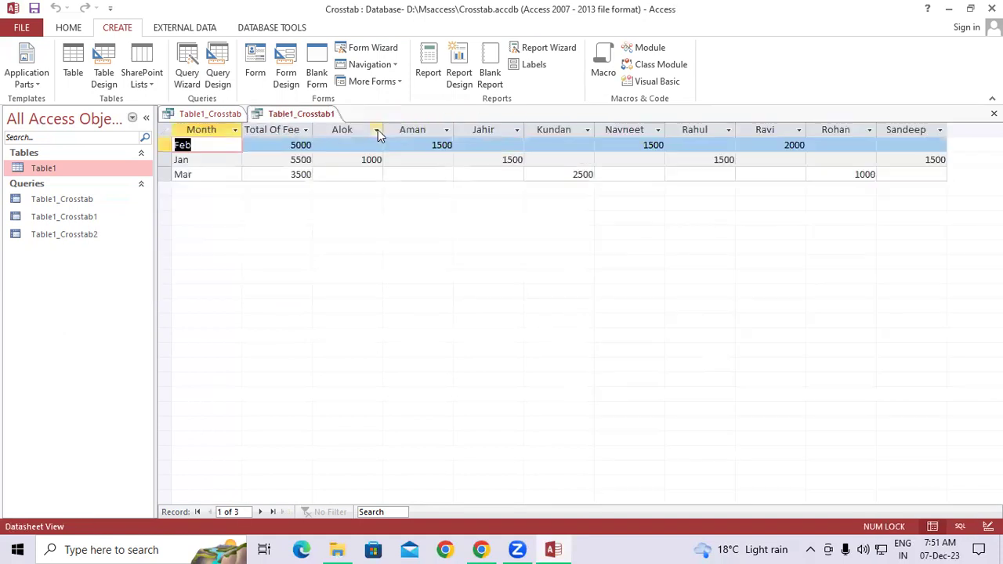
{"action": "right_click", "coordinate": [299, 115]}
{"action": "left_click", "coordinate": [325, 145]}
{"action": "right_click", "coordinate": [201, 118]}
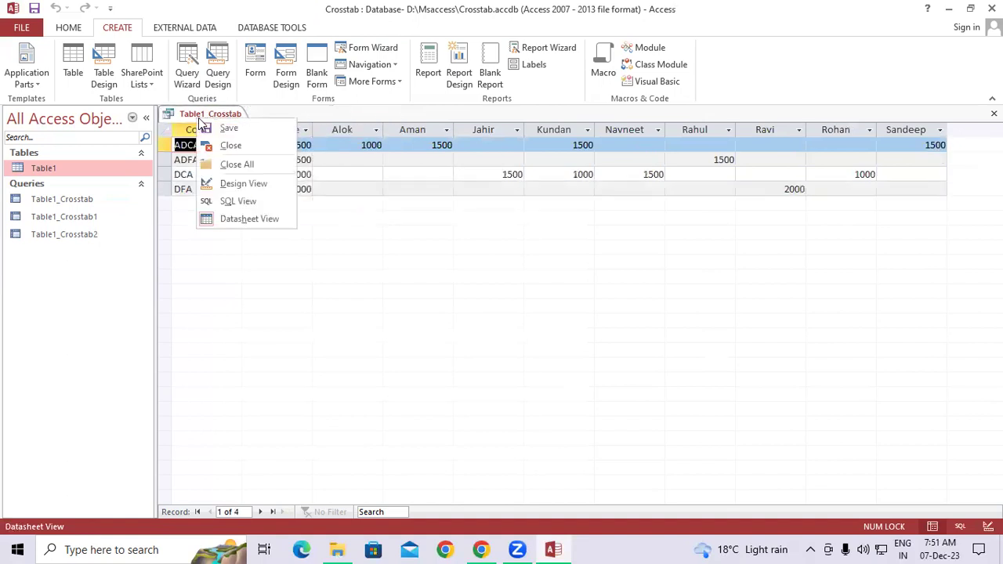
{"action": "left_click", "coordinate": [223, 145]}
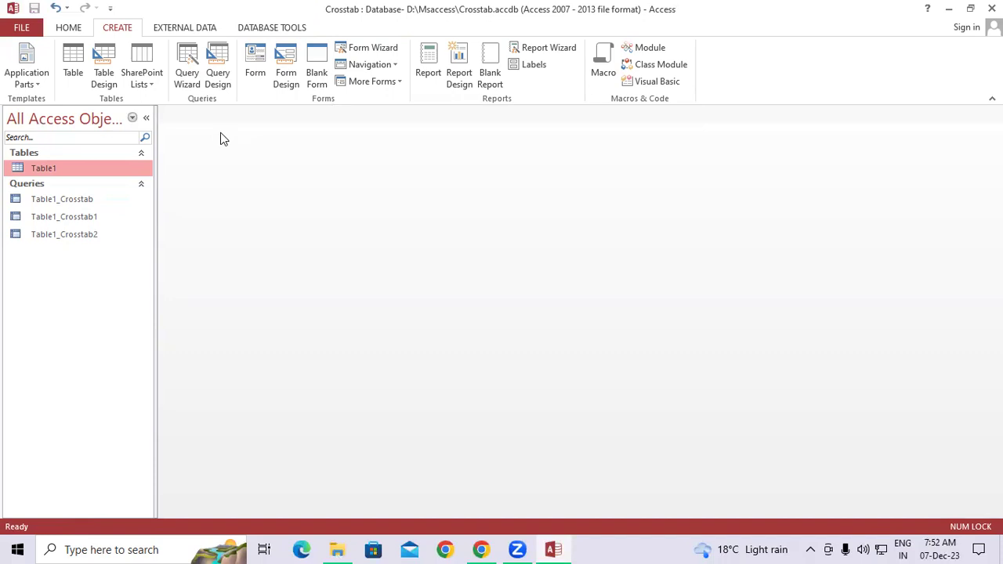
Begin a new query and choose the Find Duplicates Query Wizard.
{"action": "left_click", "coordinate": [190, 79]}
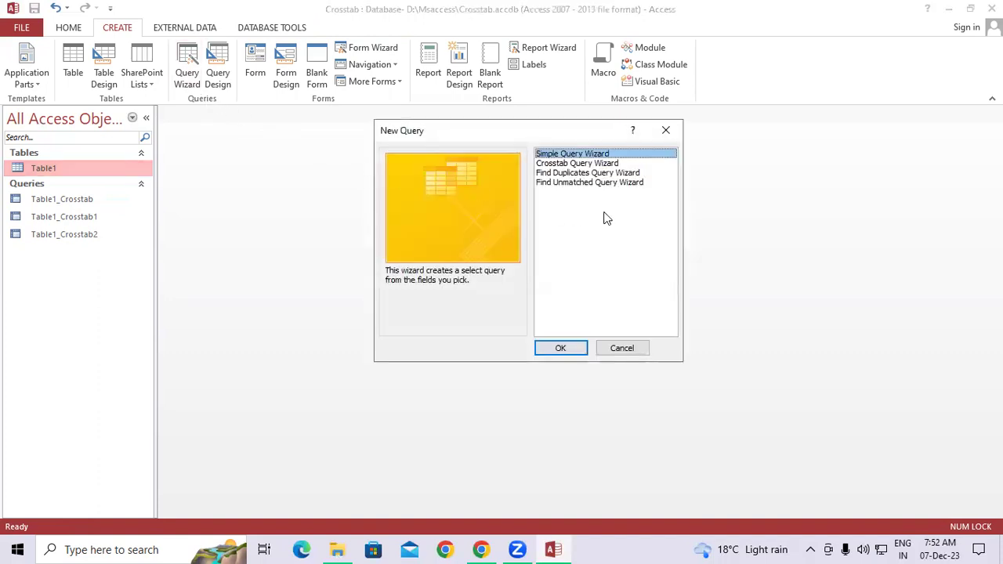
{"action": "left_click", "coordinate": [562, 173]}
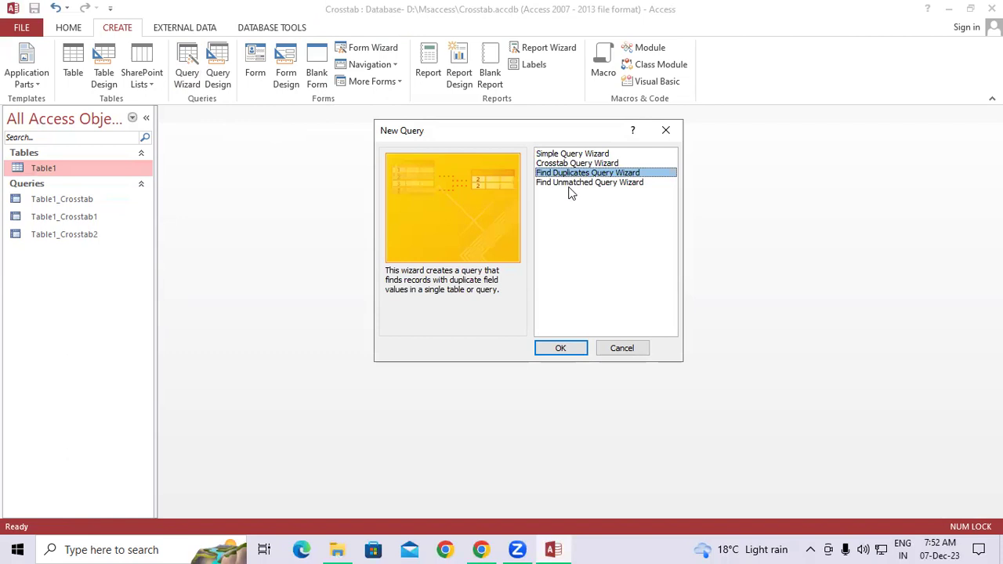